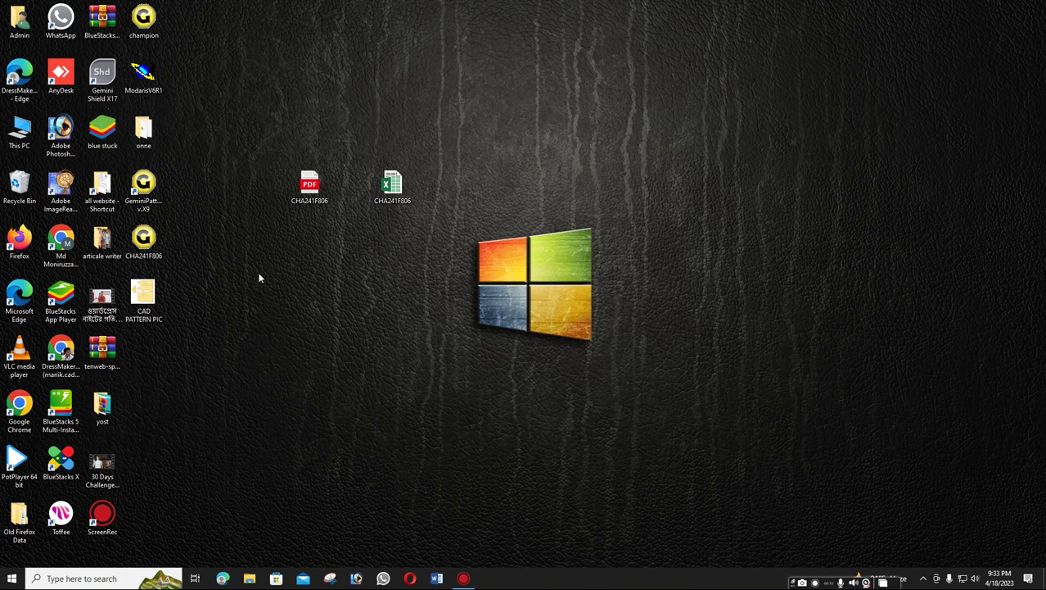
Open the CHA241F806 size chart workbook maximized, review the T-shirt measurements, then minimize Excel.
{"action": "left_click", "coordinate": [400, 185]}
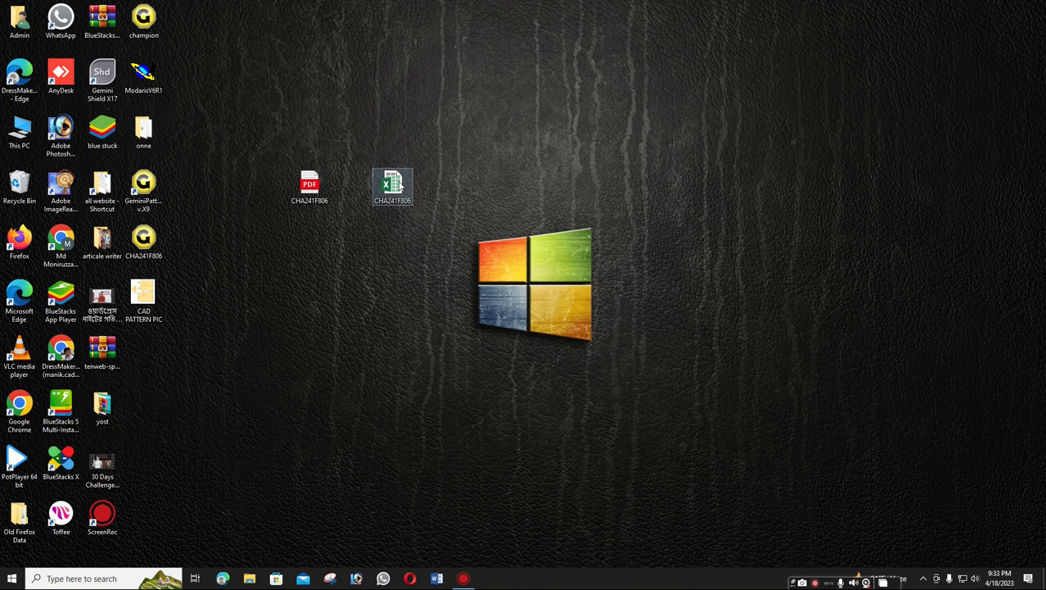
{"action": "double_click", "coordinate": [400, 185]}
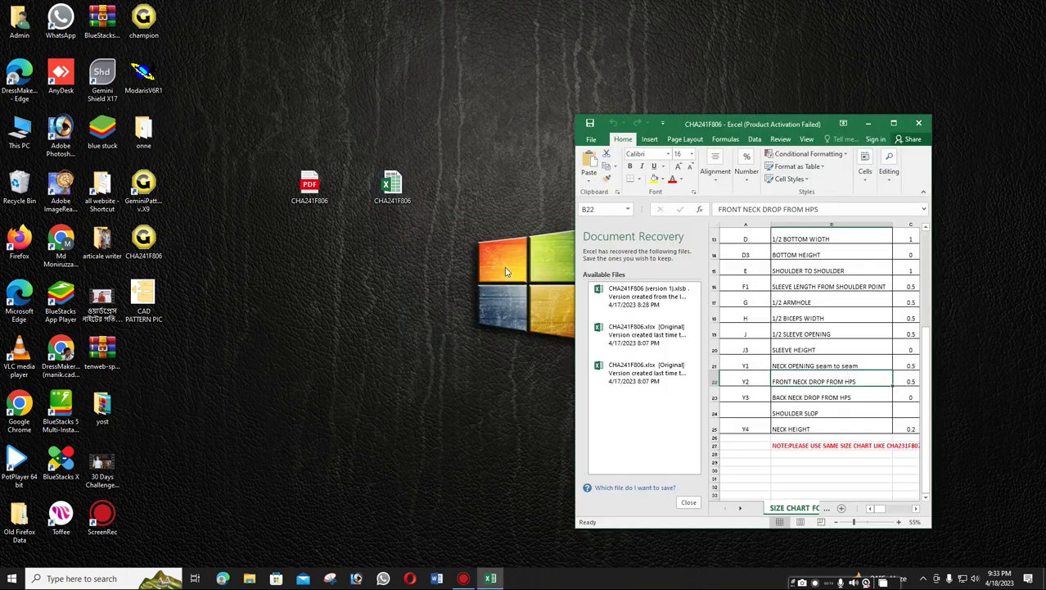
{"action": "left_click", "coordinate": [892, 125]}
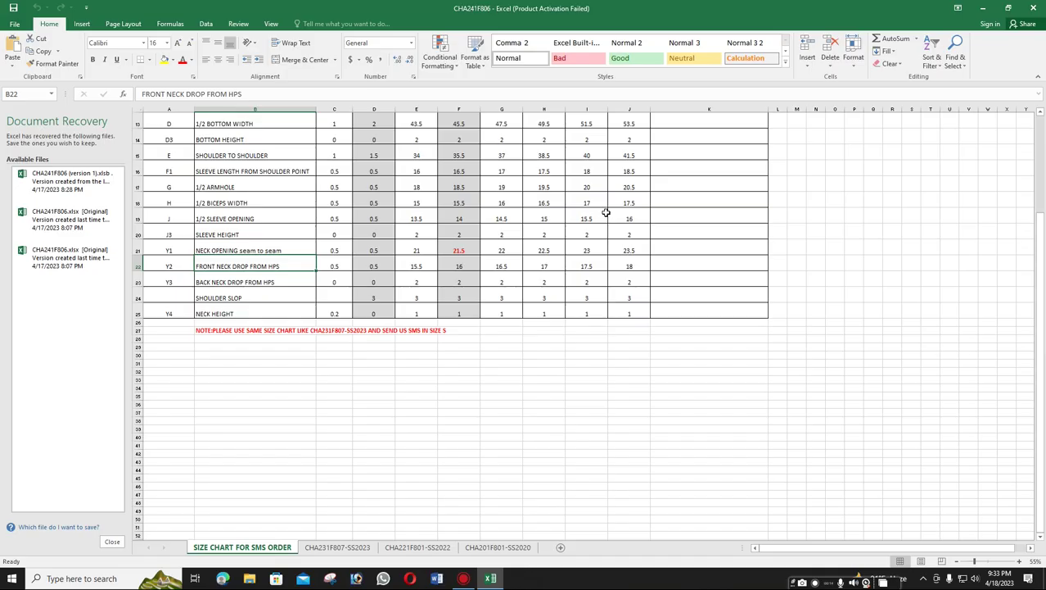
{"action": "left_click", "coordinate": [647, 166]}
{"action": "scroll", "coordinate": [512, 225], "scroll_direction": "up", "scroll_amount": 4}
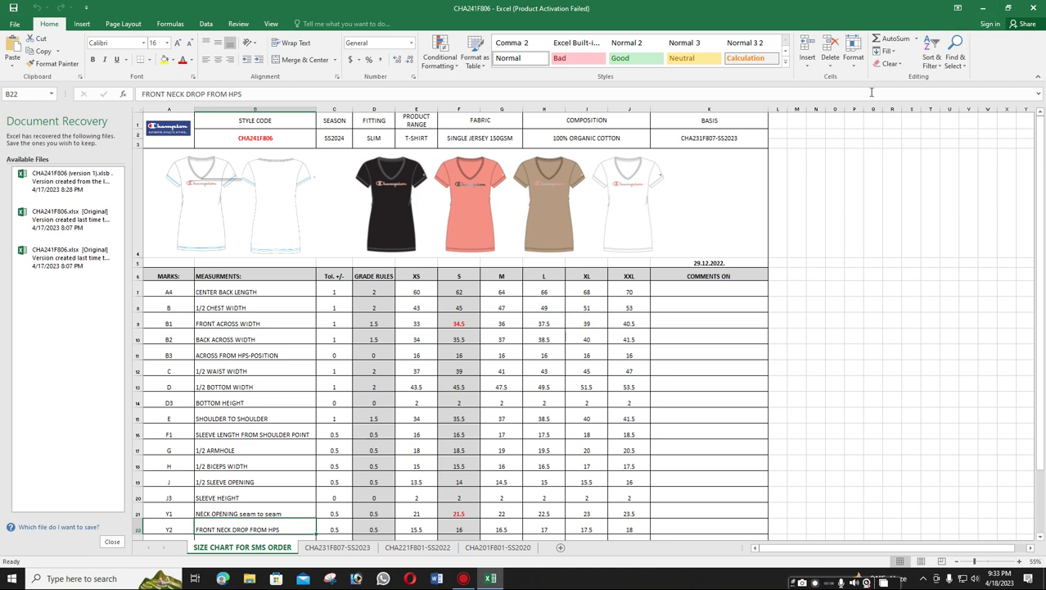
{"action": "left_click", "coordinate": [983, 9]}
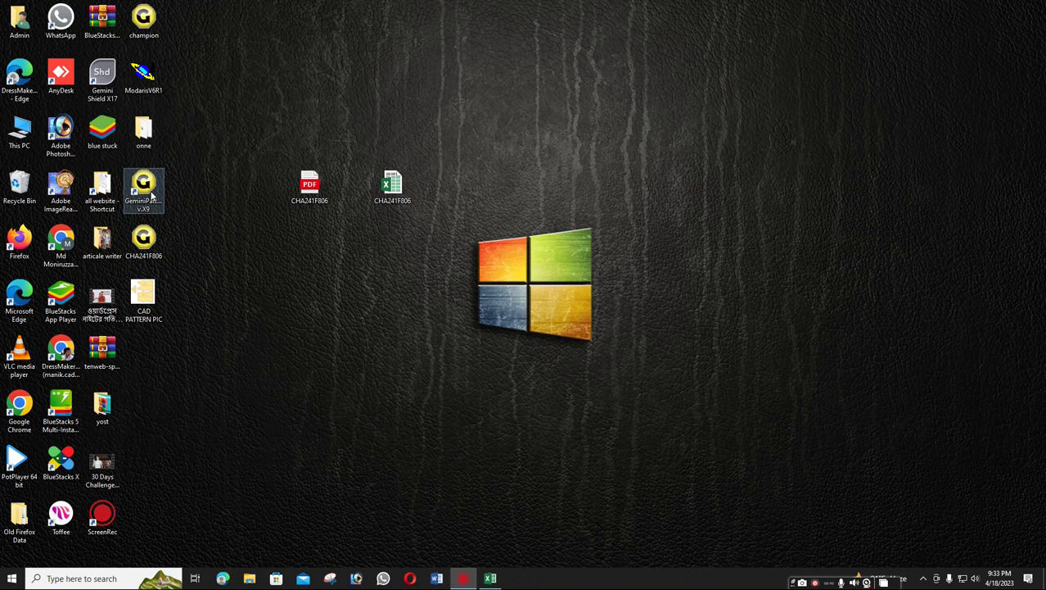
Launch Gemini Pattern Editor past the dongle warning and create the blank project NONAME1.
{"action": "double_click", "coordinate": [151, 194]}
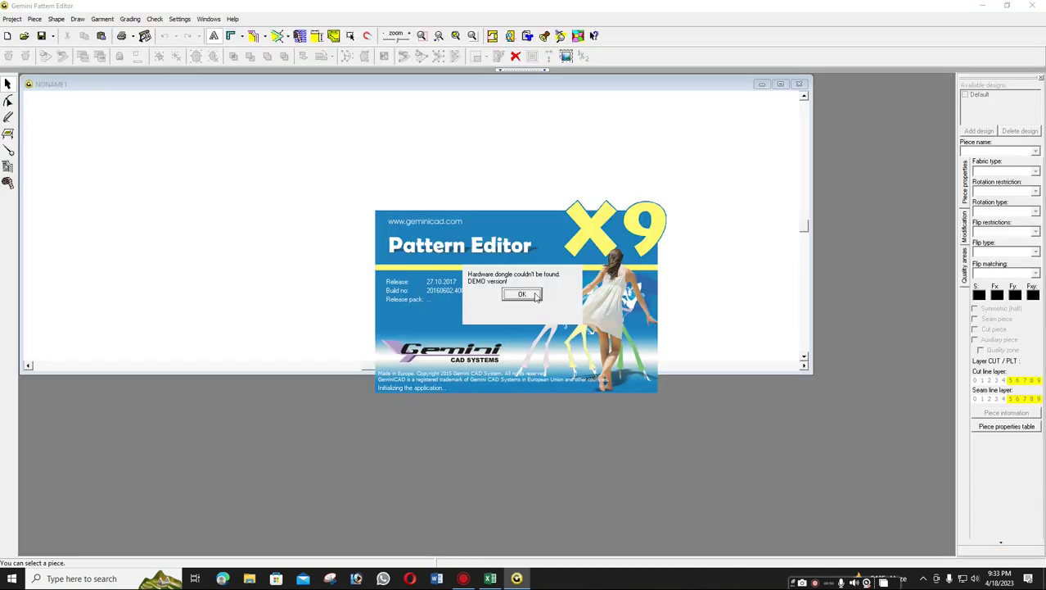
{"action": "left_click", "coordinate": [522, 294]}
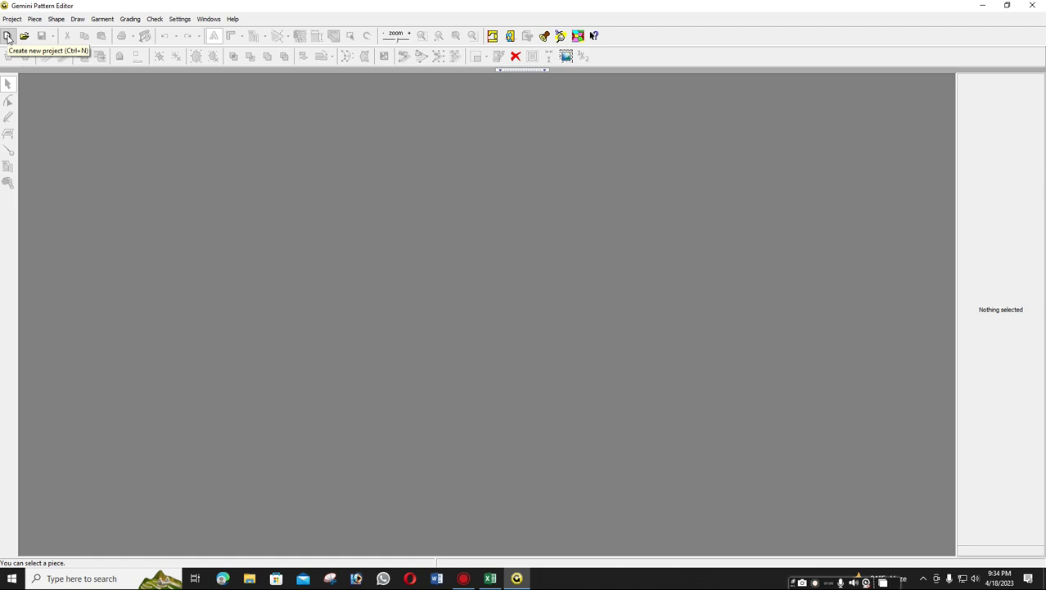
{"action": "left_click", "coordinate": [8, 36]}
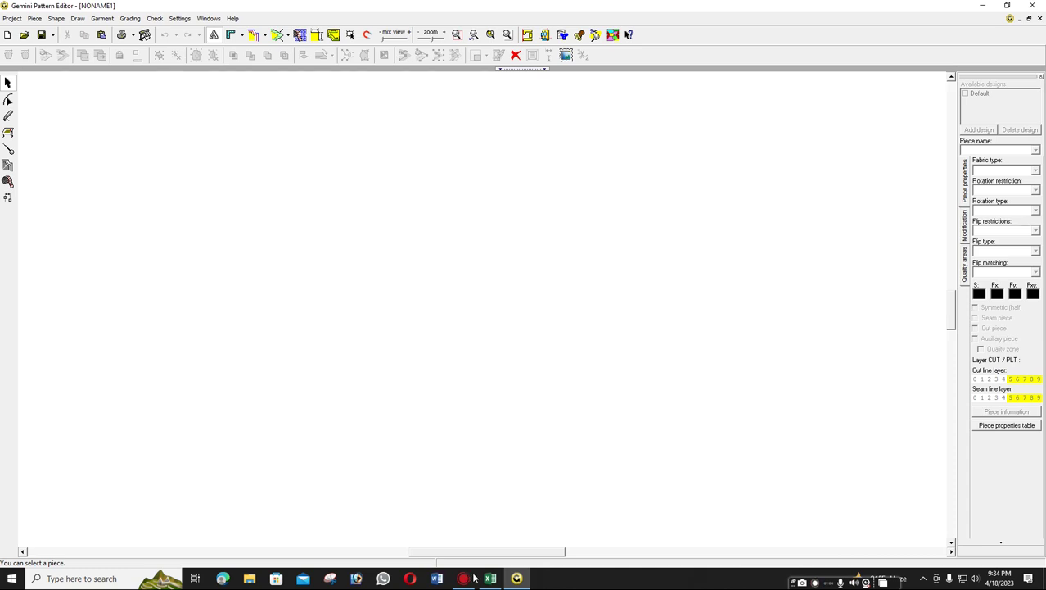
{"action": "mouse_move", "coordinate": [490, 578]}
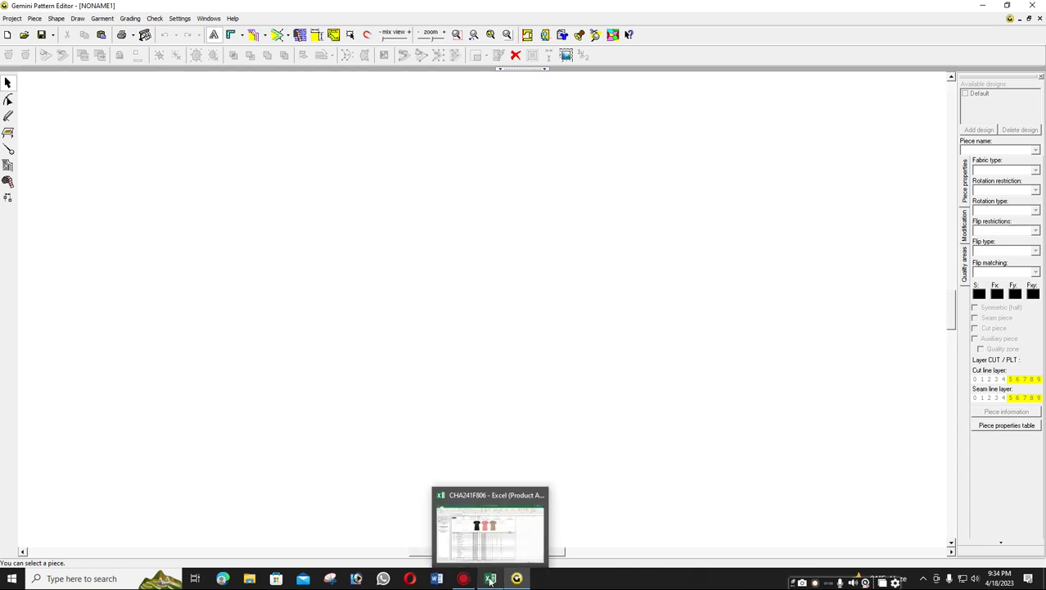
{"action": "left_click", "coordinate": [490, 579]}
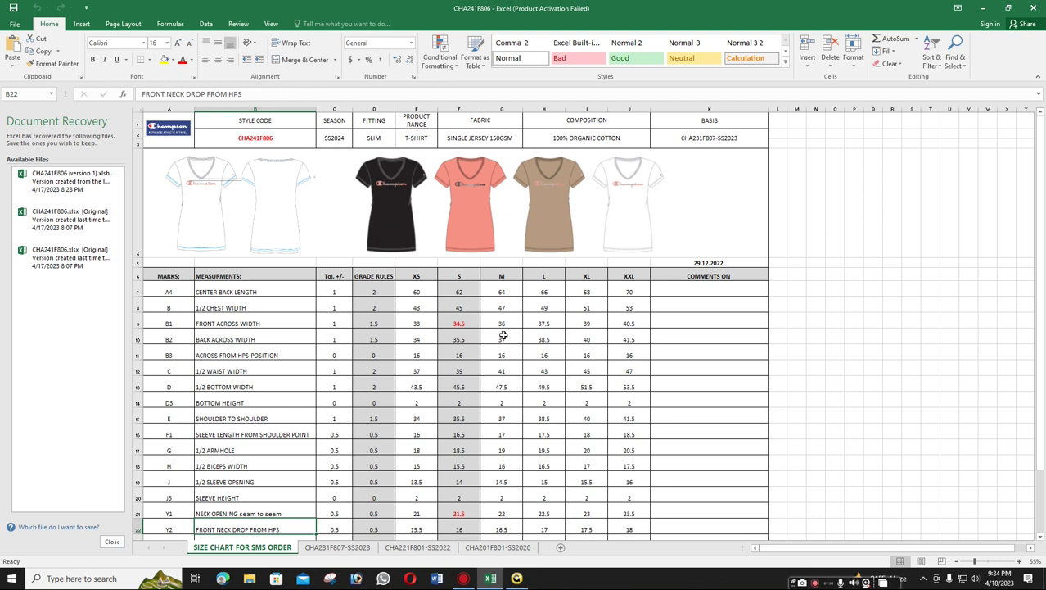
{"action": "key", "text": "alt+Tab"}
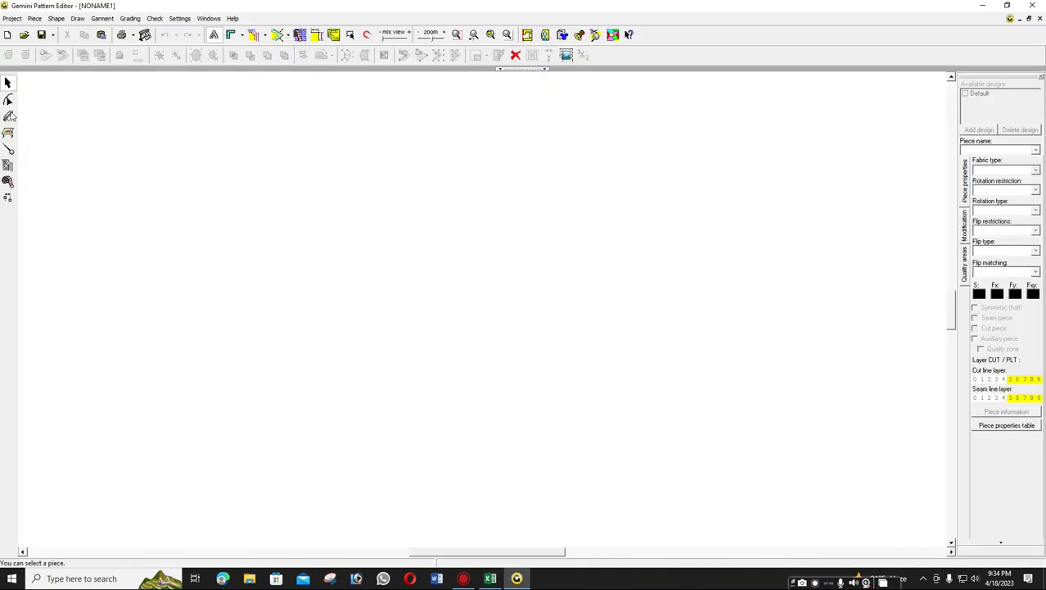
Draw a rectangle piece with width 62 cm and height 22.5 cm.
{"action": "left_click", "coordinate": [9, 116]}
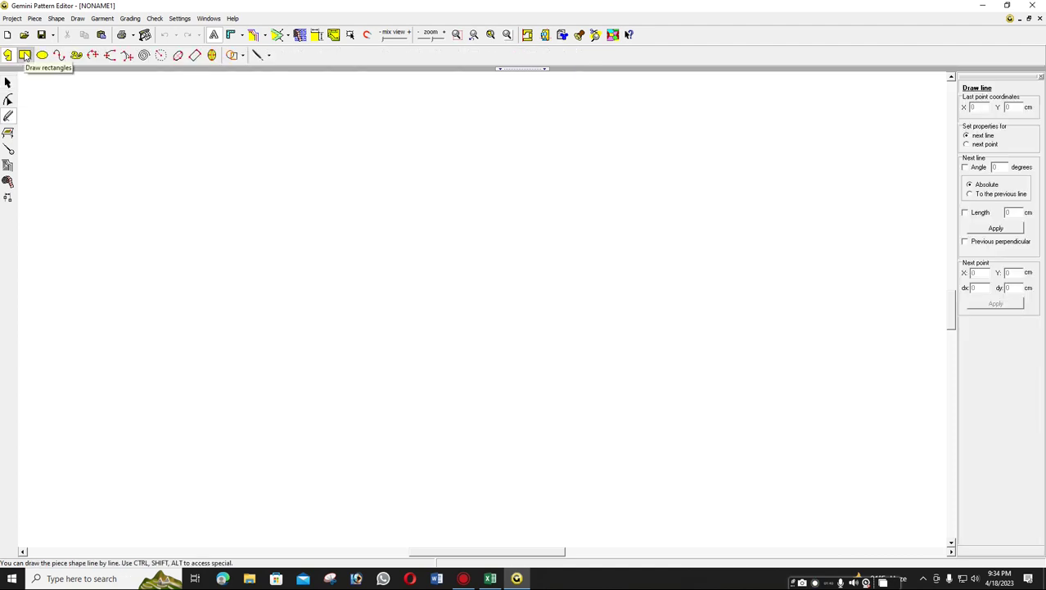
{"action": "left_click", "coordinate": [25, 56]}
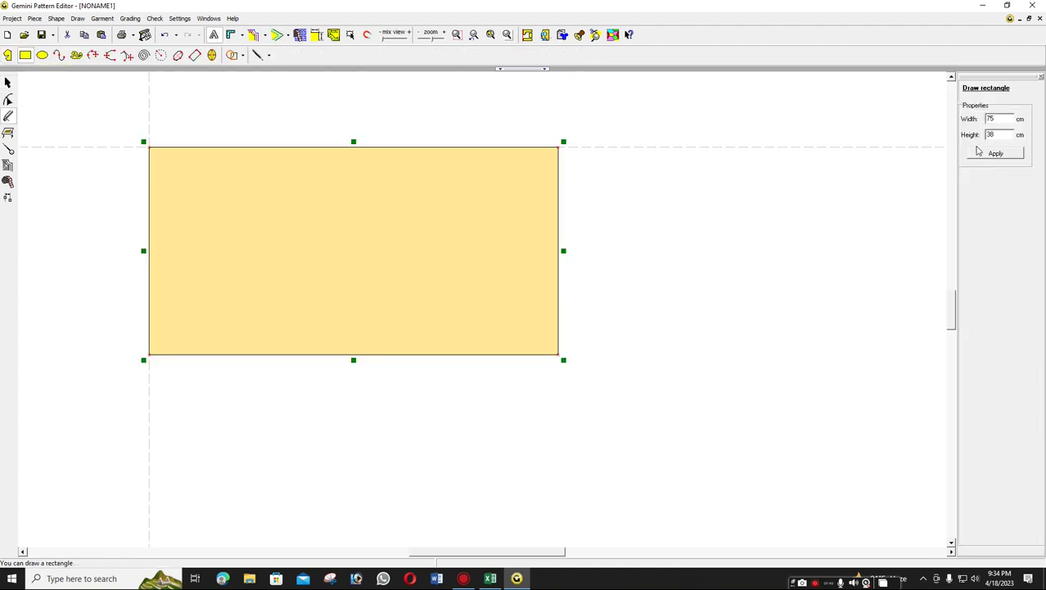
{"action": "double_click", "coordinate": [998, 118]}
{"action": "type", "text": "62"}
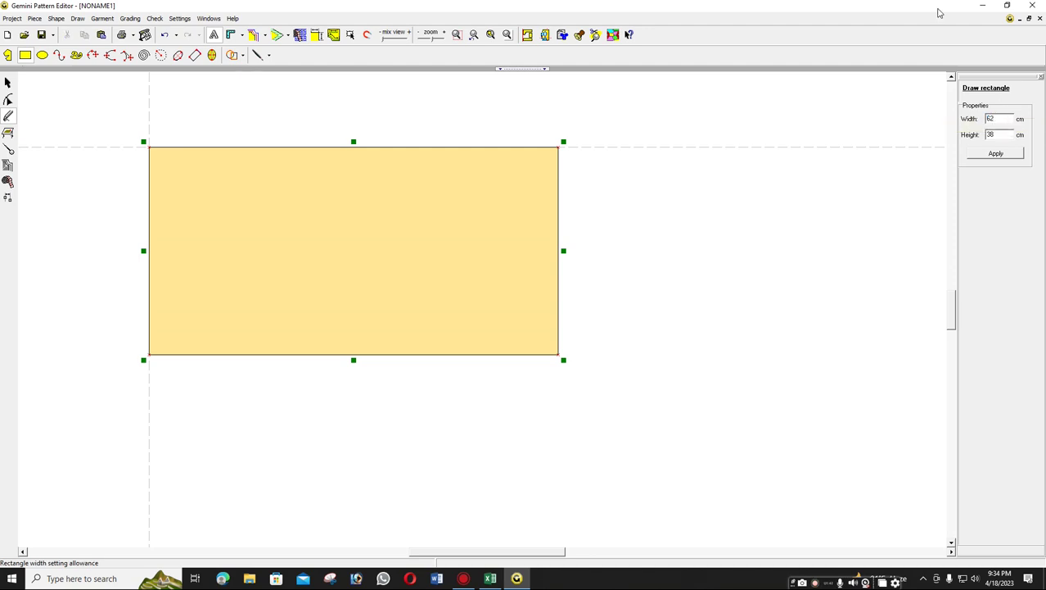
{"action": "double_click", "coordinate": [1000, 136]}
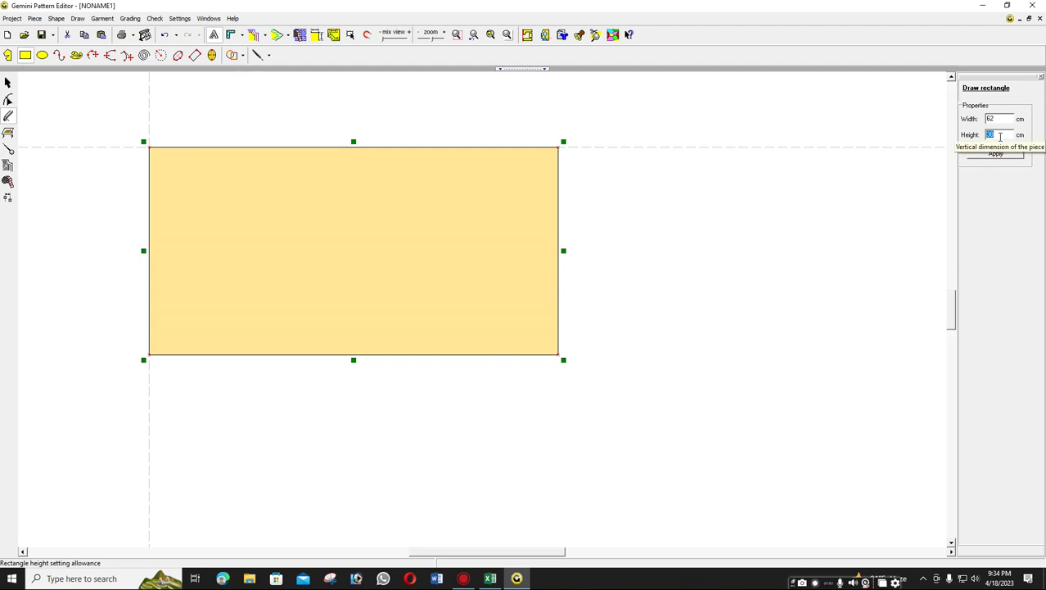
{"action": "type", "text": "22.5"}
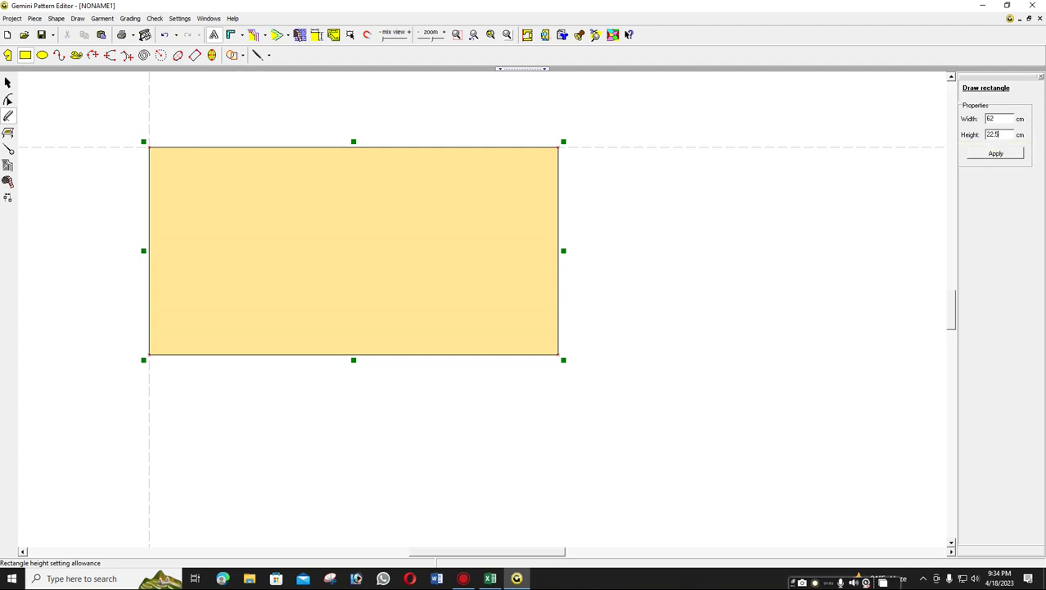
{"action": "key", "text": "Return"}
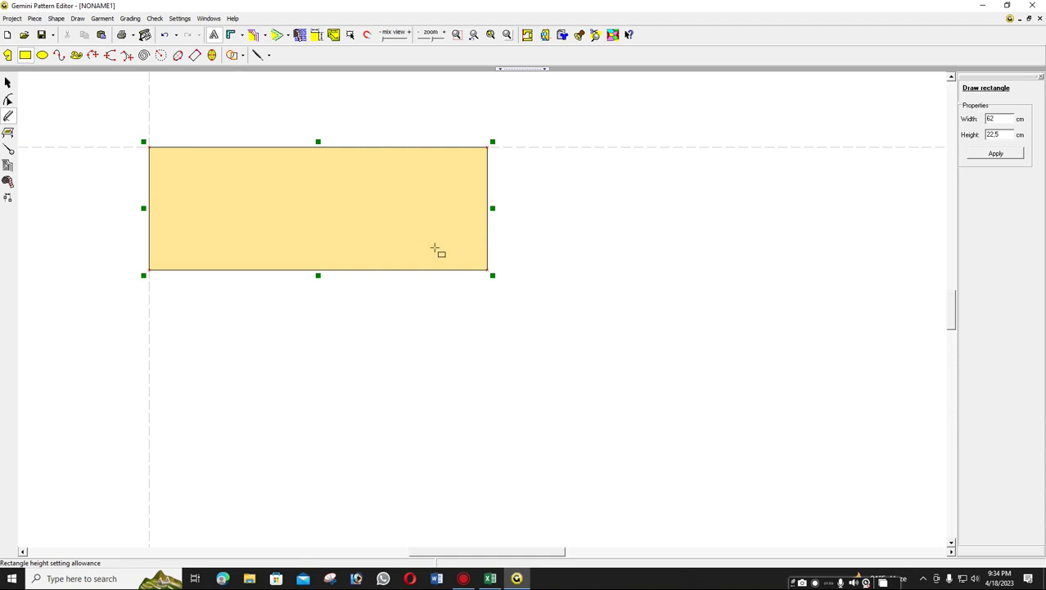
Select the rectangle's bottom-left corner point, check the size chart, and bring up Add new point.
{"action": "left_click", "coordinate": [9, 99]}
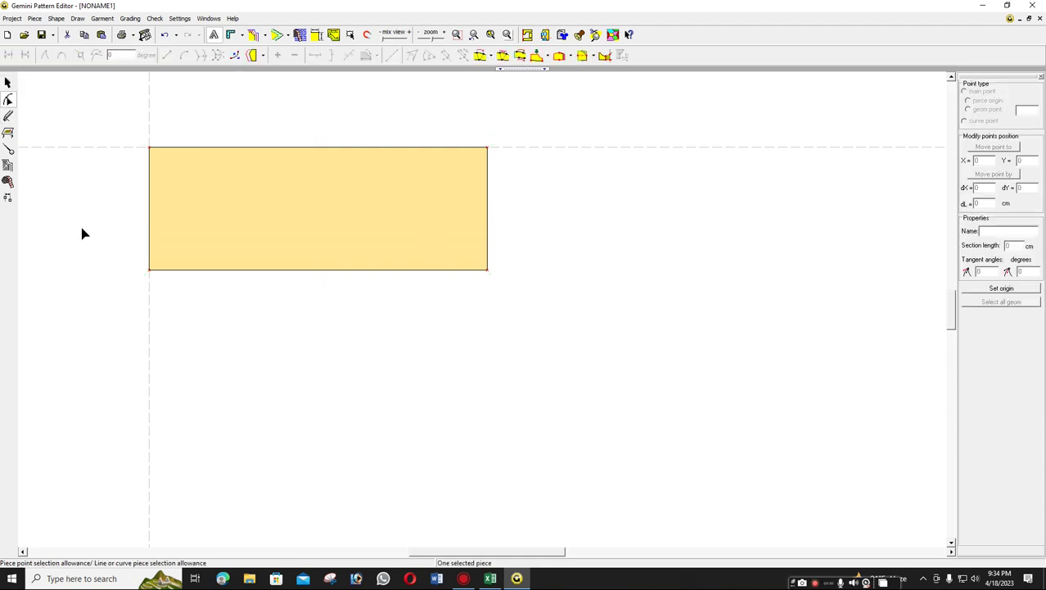
{"action": "left_click", "coordinate": [137, 273]}
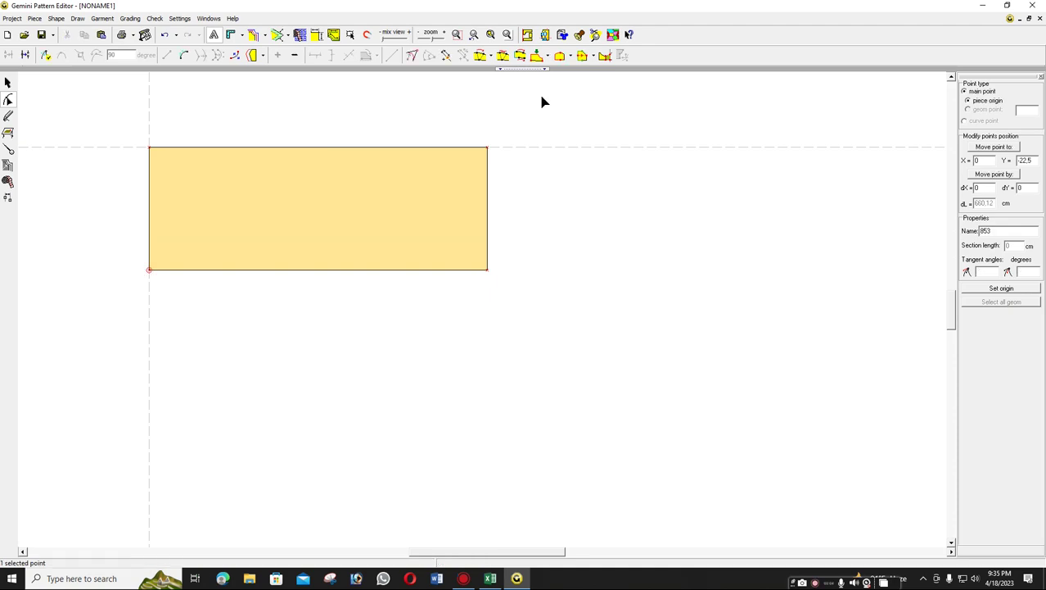
{"action": "left_click", "coordinate": [490, 578]}
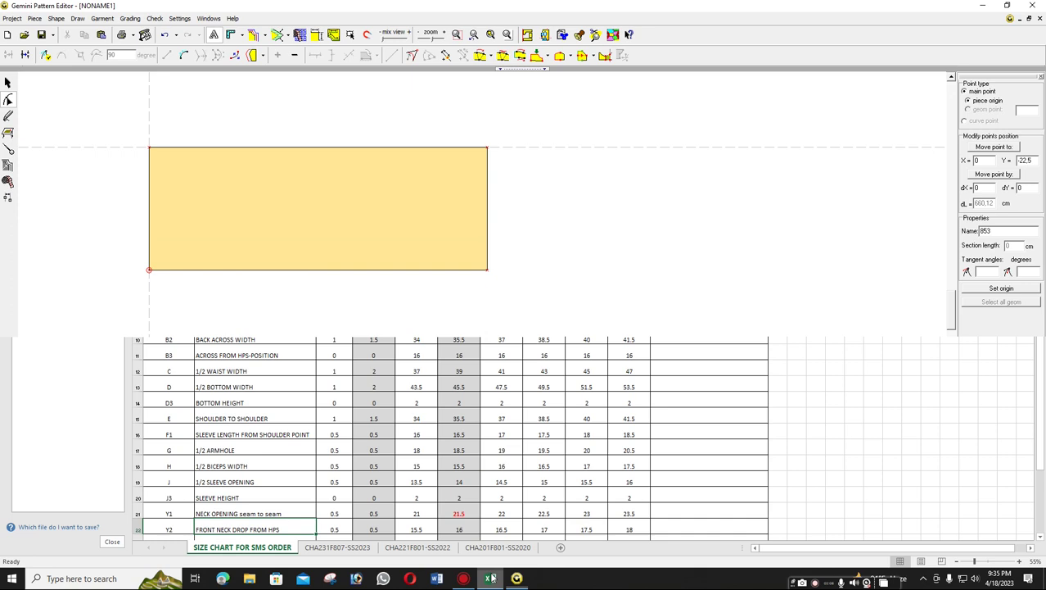
{"action": "scroll", "coordinate": [283, 432], "scroll_direction": "down", "scroll_amount": 1}
{"action": "scroll", "coordinate": [250, 442], "scroll_direction": "down", "scroll_amount": 1}
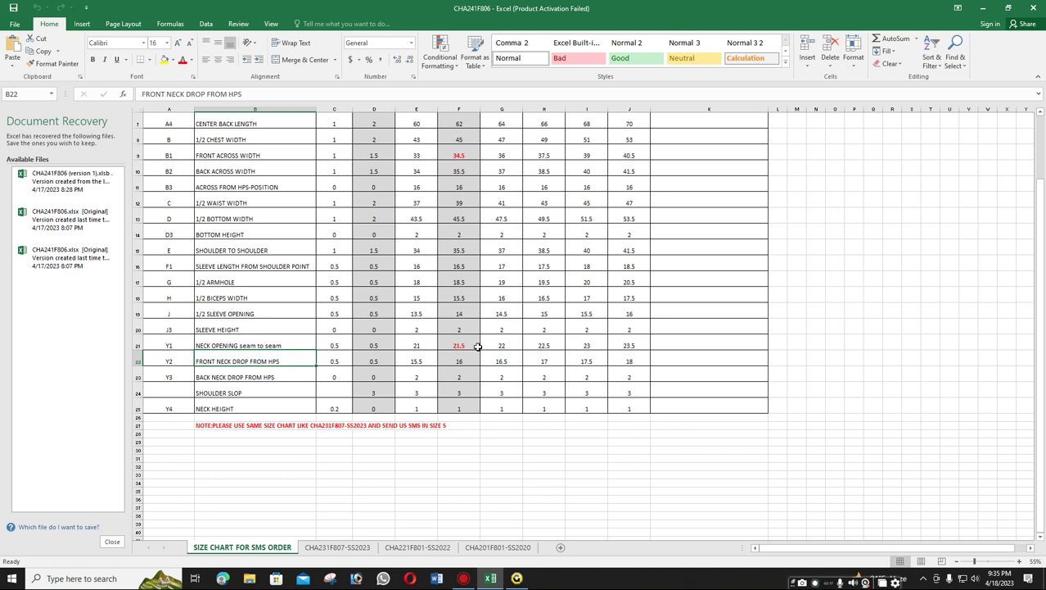
{"action": "left_click", "coordinate": [516, 579]}
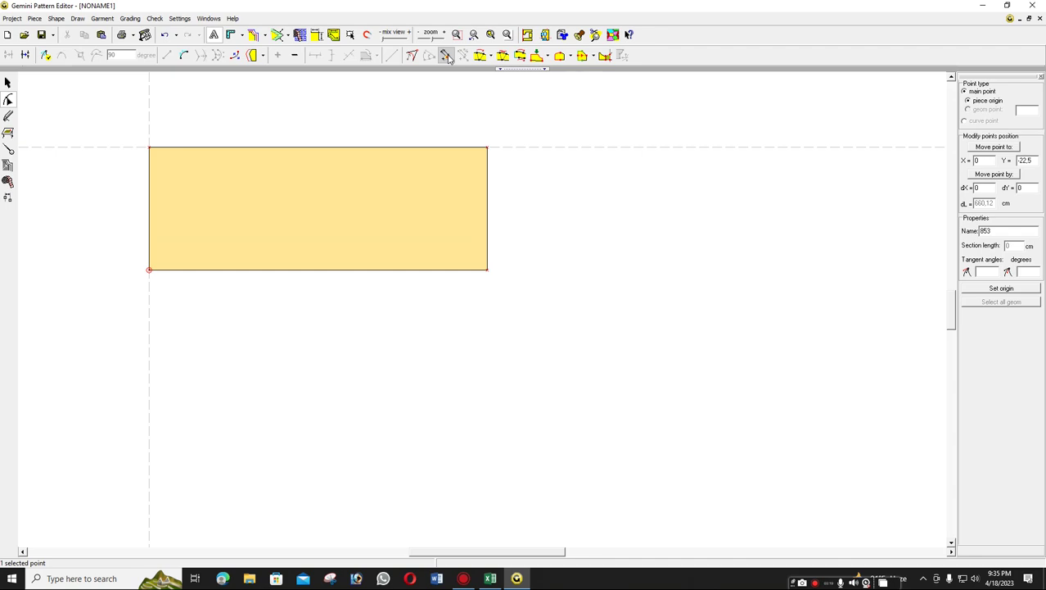
{"action": "left_click", "coordinate": [447, 56]}
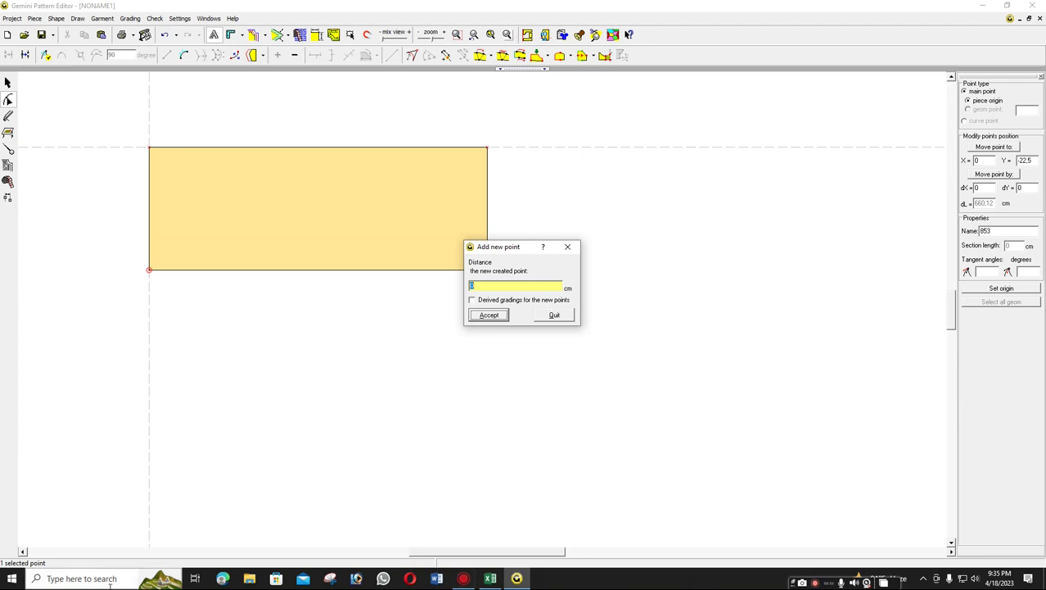
Compute 21.5 ÷ 2 = 10.75 in the Windows Calculator.
{"action": "left_click", "coordinate": [85, 584]}
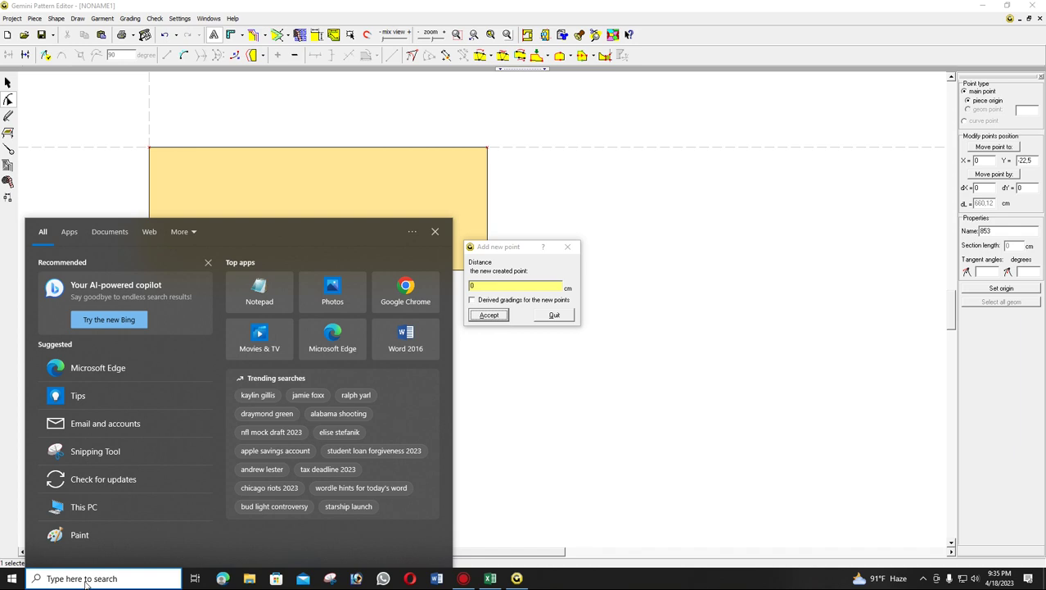
{"action": "type", "text": "calculator"}
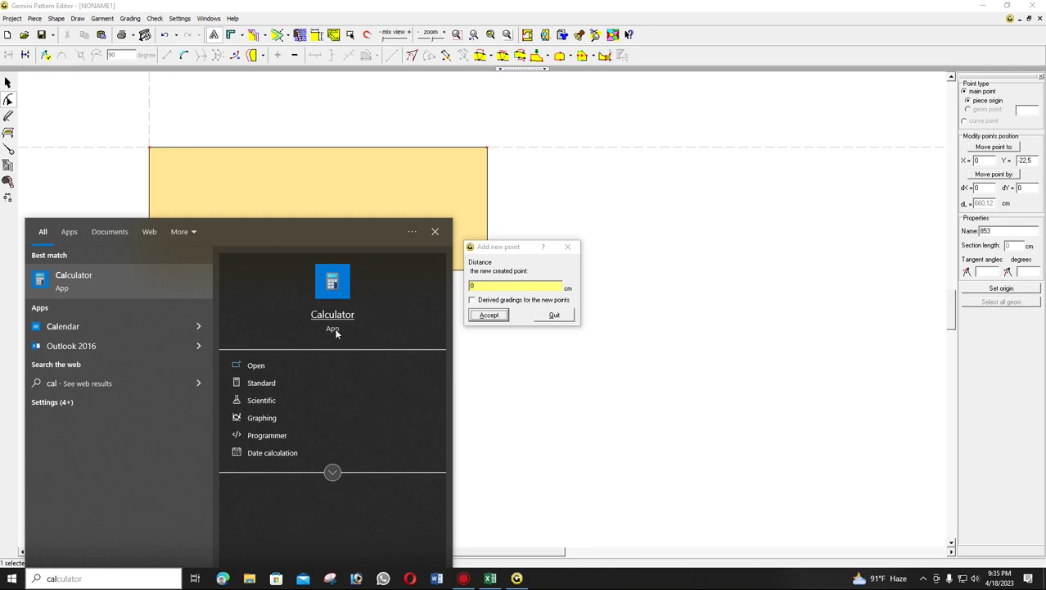
{"action": "left_click", "coordinate": [336, 332]}
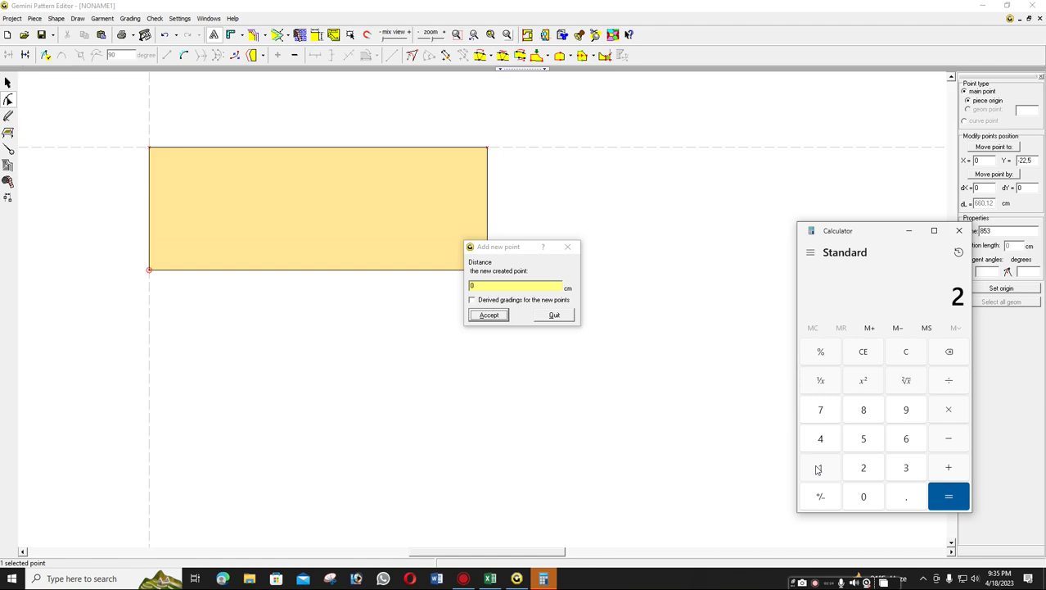
{"action": "left_click", "coordinate": [818, 469]}
{"action": "left_click", "coordinate": [905, 496]}
{"action": "left_click", "coordinate": [863, 438]}
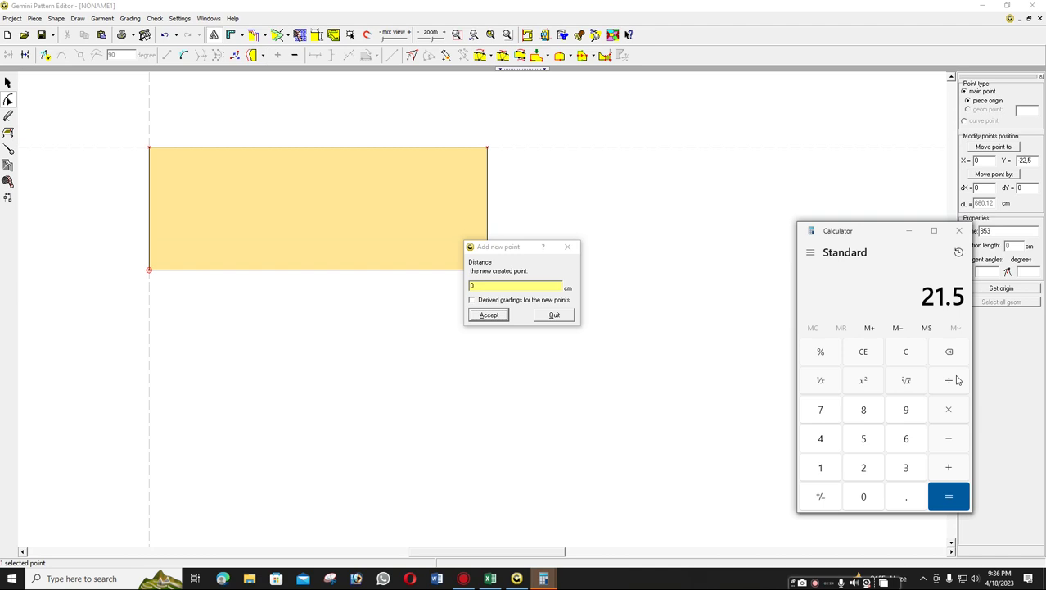
{"action": "left_click", "coordinate": [950, 379]}
{"action": "type", "text": "2"}
{"action": "key", "text": "Return"}
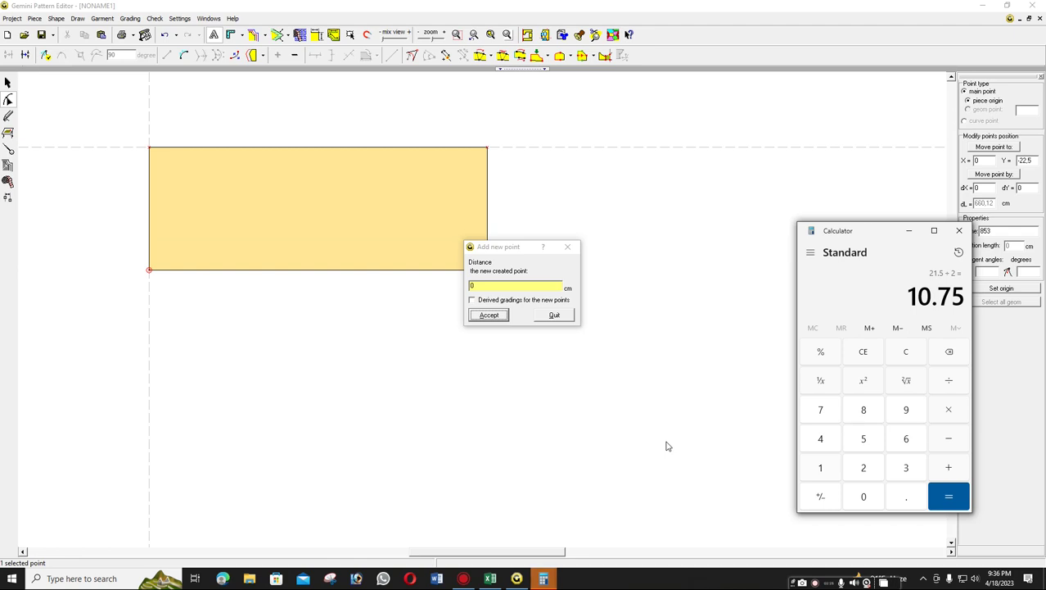
Add the new point at a distance of 10.75 cm.
{"action": "left_click", "coordinate": [495, 285]}
{"action": "type", "text": "10.75"}
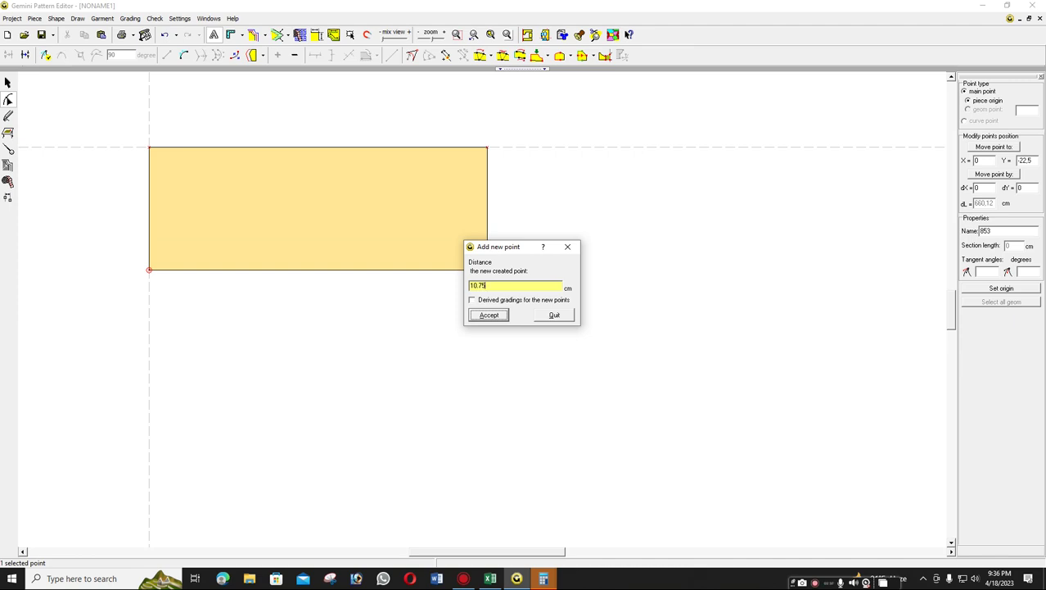
{"action": "left_click", "coordinate": [486, 316]}
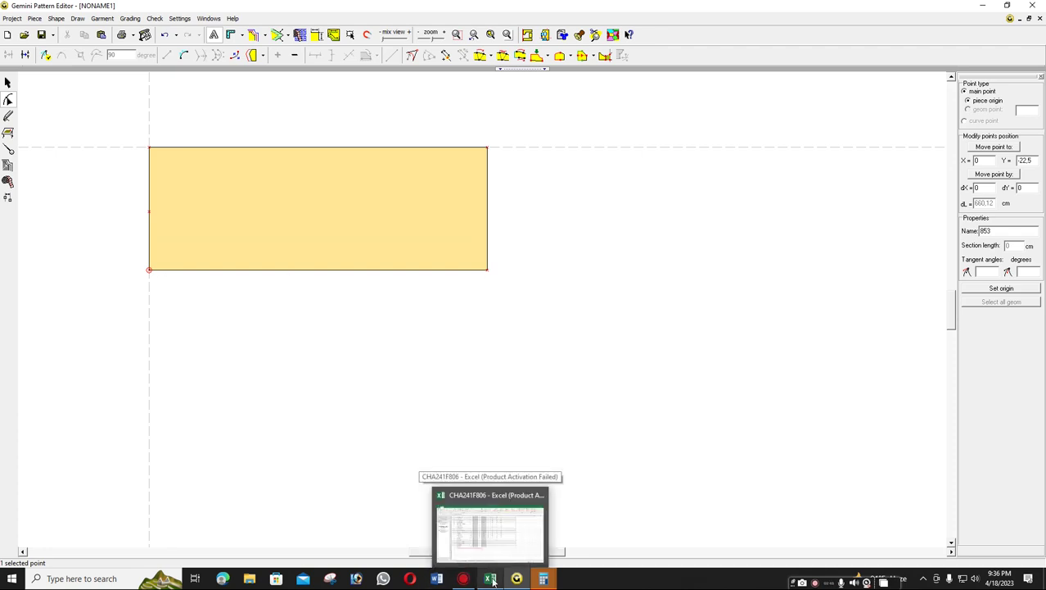
Move the new left-edge point out to X 2.
{"action": "left_click", "coordinate": [493, 580]}
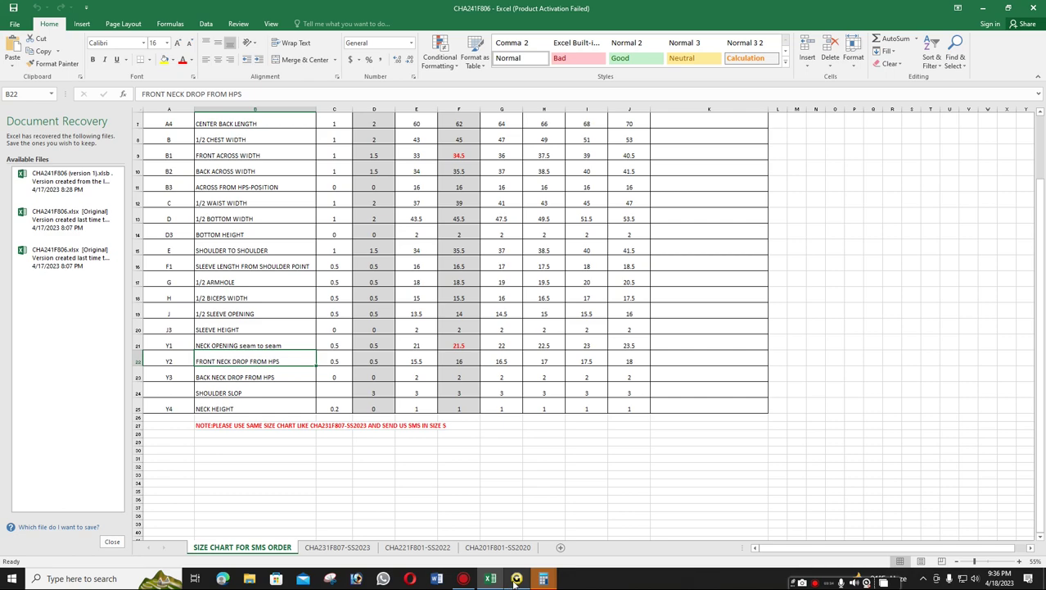
{"action": "left_click", "coordinate": [517, 579]}
{"action": "left_click", "coordinate": [192, 232]}
{"action": "double_click", "coordinate": [979, 160]}
{"action": "type", "text": "2"}
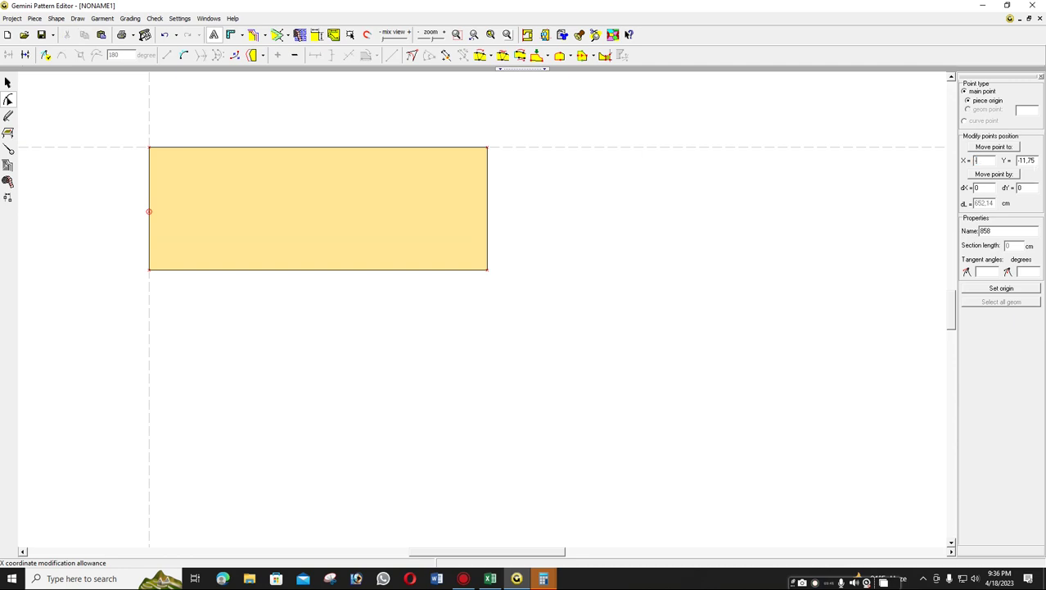
{"action": "key", "text": "Return"}
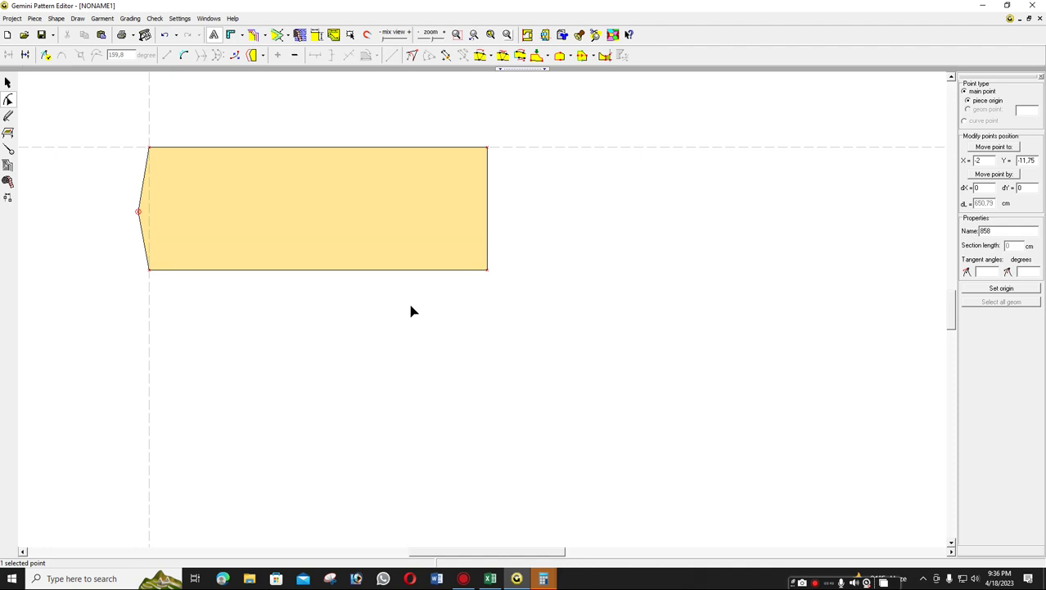
Drag the lower-left edge into a smooth armhole curve and deselect.
{"action": "scroll", "coordinate": [411, 312], "scroll_direction": "up", "scroll_amount": 2}
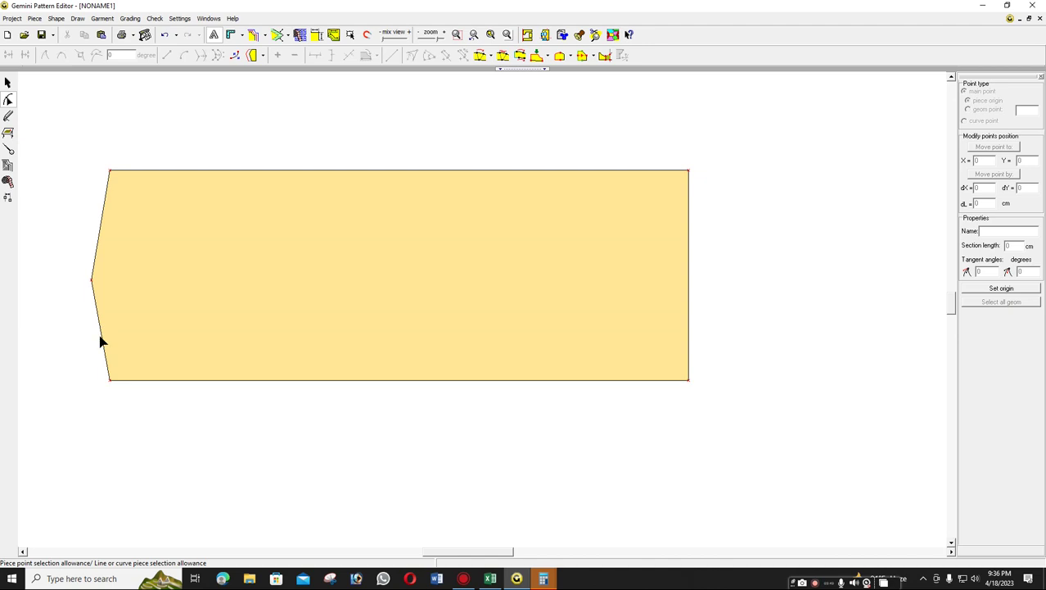
{"action": "left_click_drag", "start_coordinate": [100, 340], "coordinate": [109, 310]}
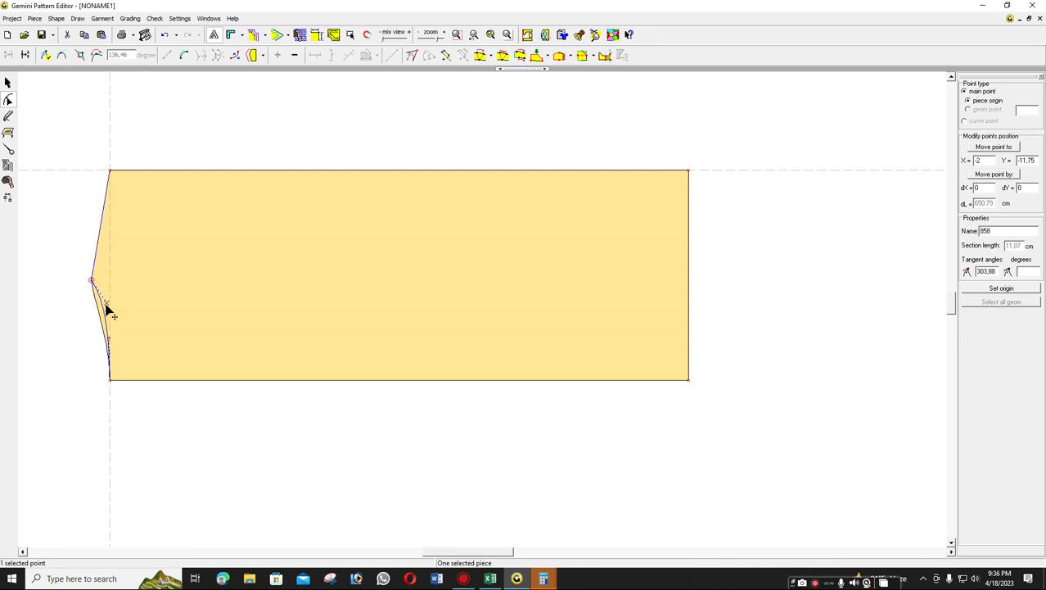
{"action": "left_click", "coordinate": [483, 315]}
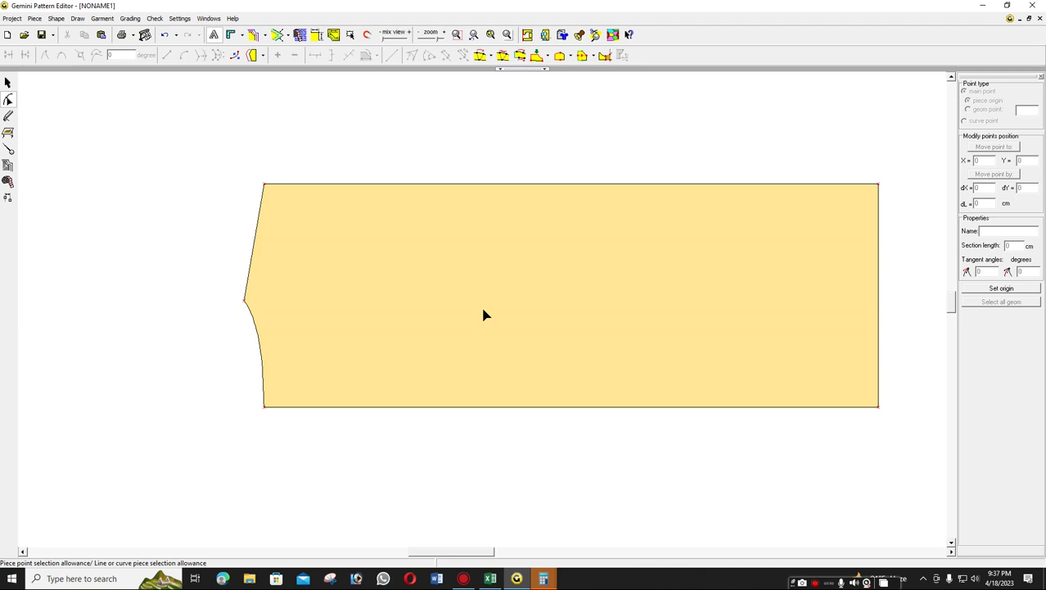
{"action": "scroll", "coordinate": [483, 315], "scroll_direction": "up", "scroll_amount": 1}
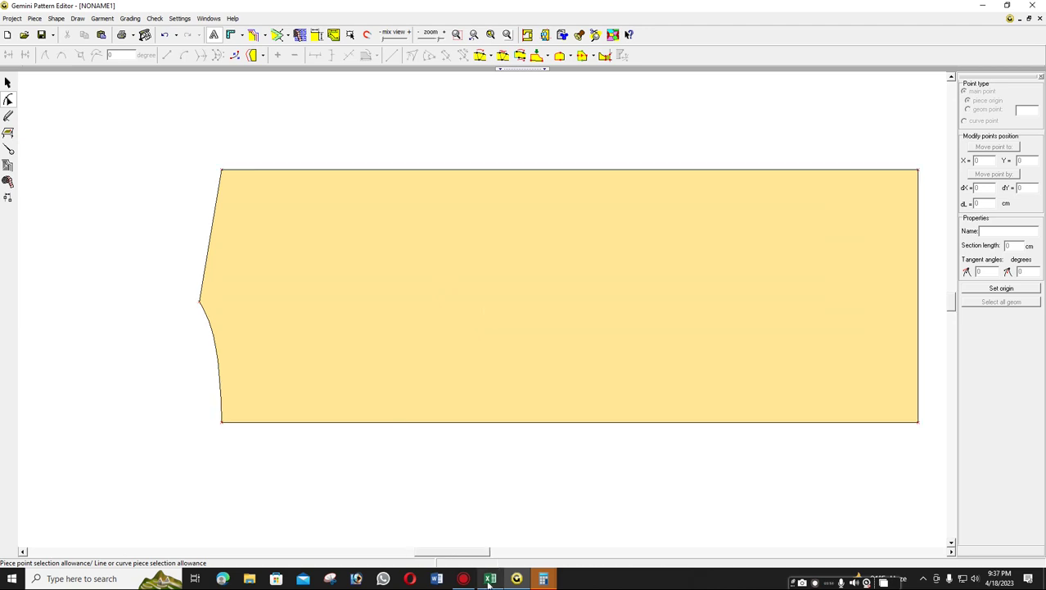
Check the size chart, close the extra Calculator window and clear the display.
{"action": "left_click", "coordinate": [490, 579]}
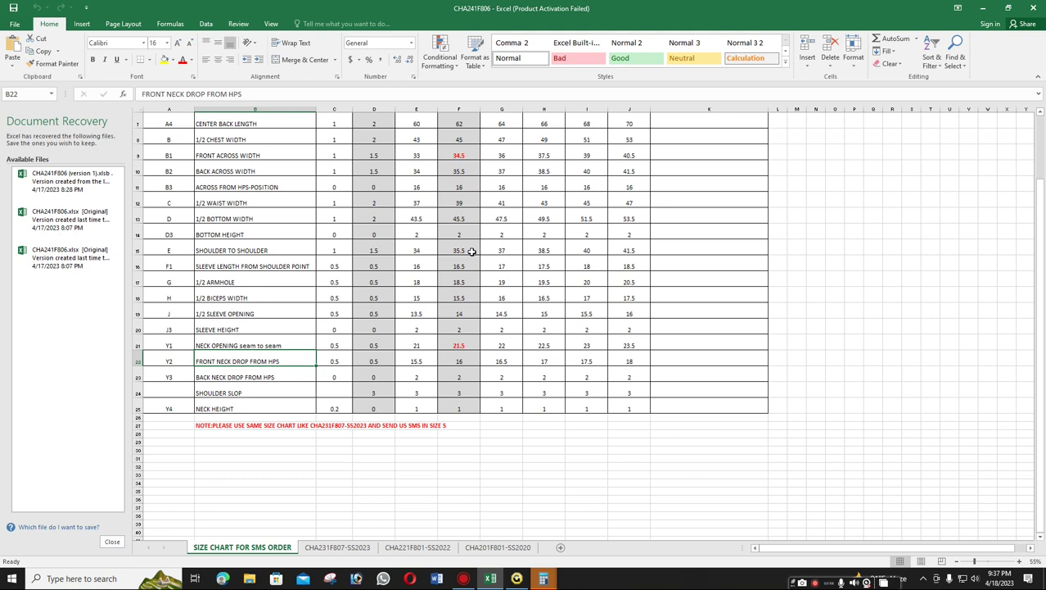
{"action": "left_click", "coordinate": [542, 579]}
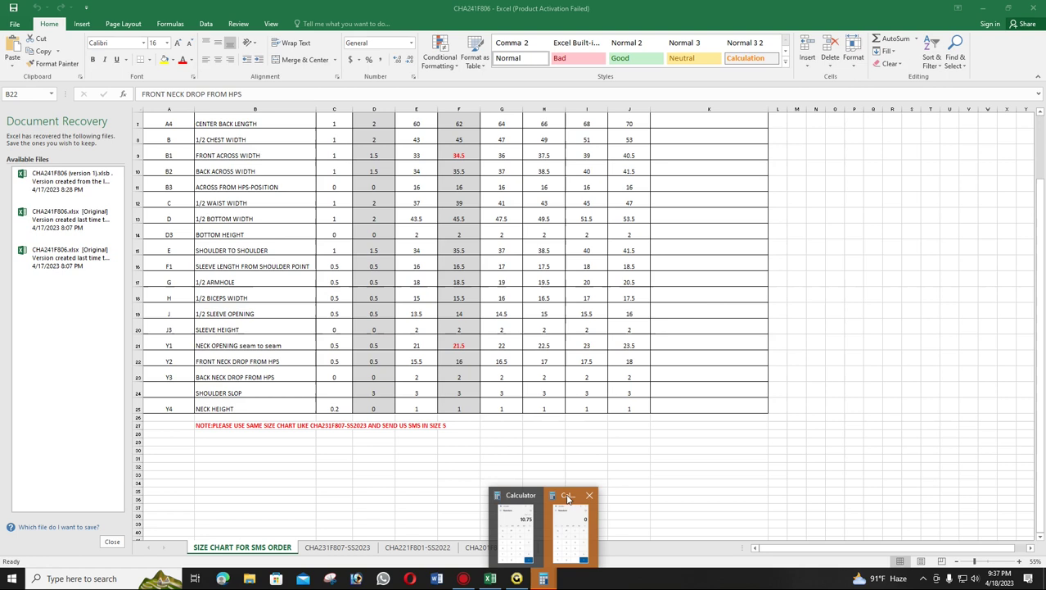
{"action": "middle_click", "coordinate": [568, 497]}
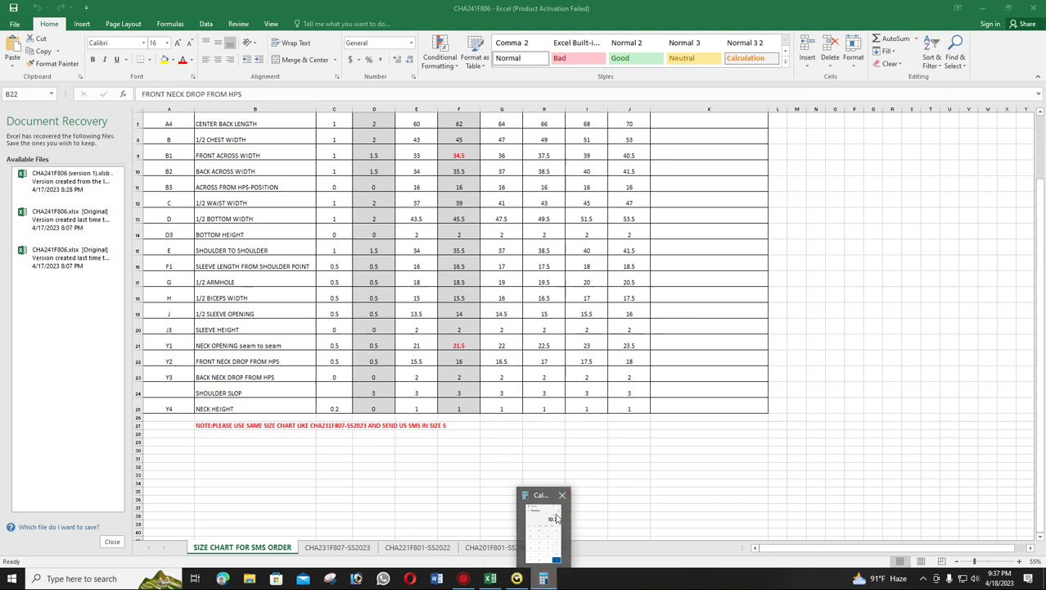
{"action": "left_click", "coordinate": [556, 518]}
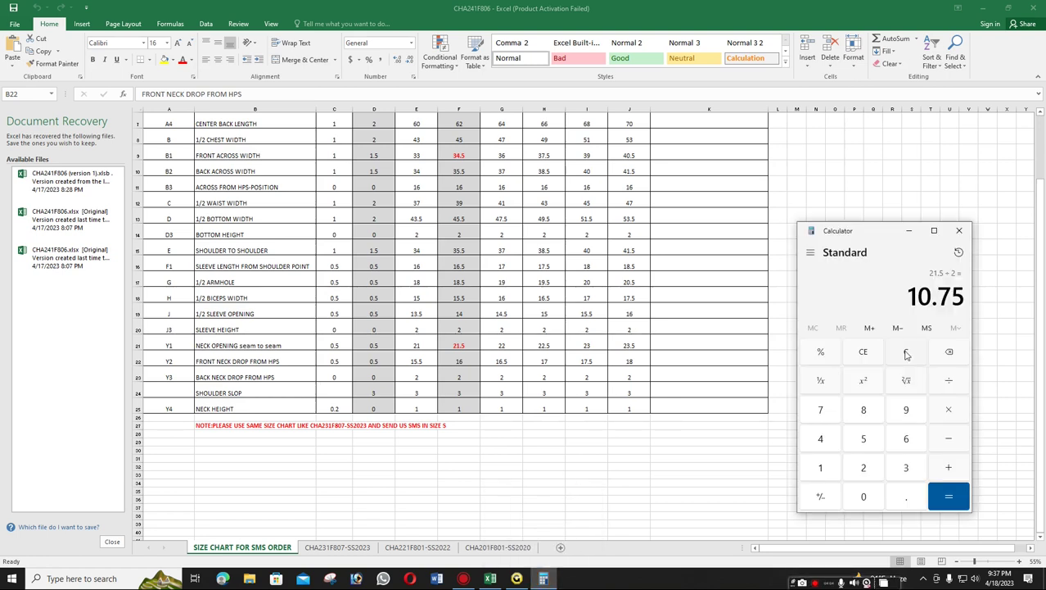
{"action": "left_click", "coordinate": [906, 351]}
Halve the 35.5 shoulder-to-shoulder width to 17.75 in Calculator.
{"action": "left_click", "coordinate": [524, 579]}
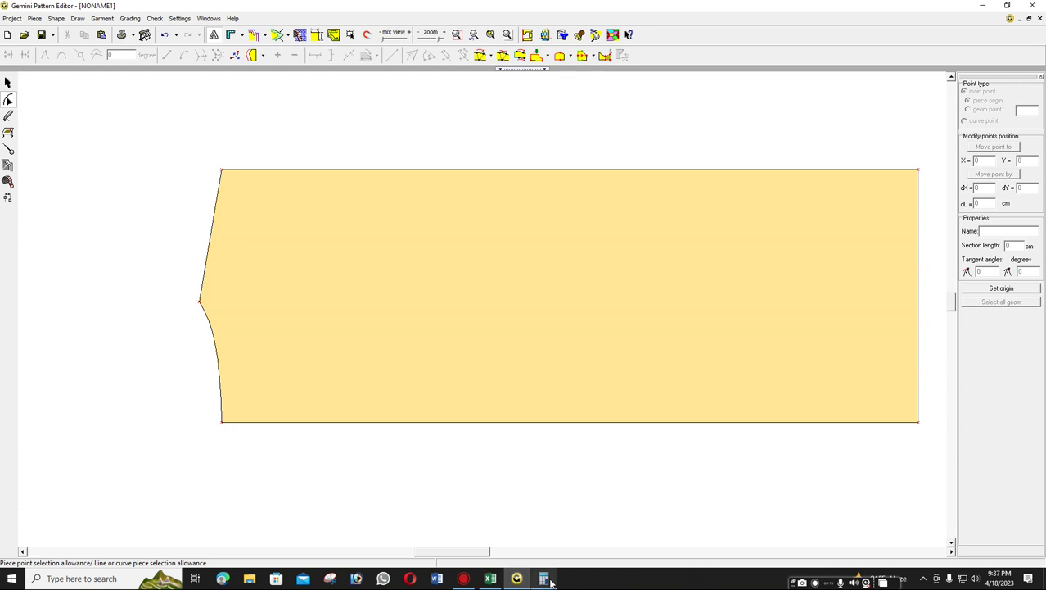
{"action": "left_click", "coordinate": [544, 579]}
{"action": "left_click", "coordinate": [906, 467]}
{"action": "left_click", "coordinate": [863, 438]}
{"action": "left_click", "coordinate": [905, 501]}
{"action": "left_click", "coordinate": [863, 438]}
{"action": "left_click", "coordinate": [955, 384]}
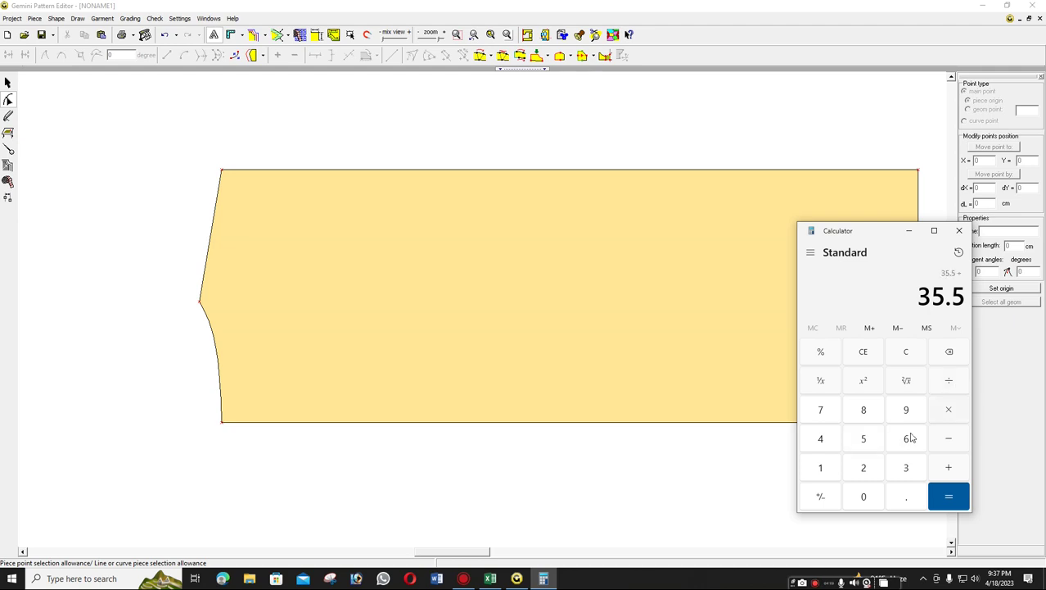
{"action": "left_click", "coordinate": [870, 468]}
{"action": "left_click", "coordinate": [948, 496]}
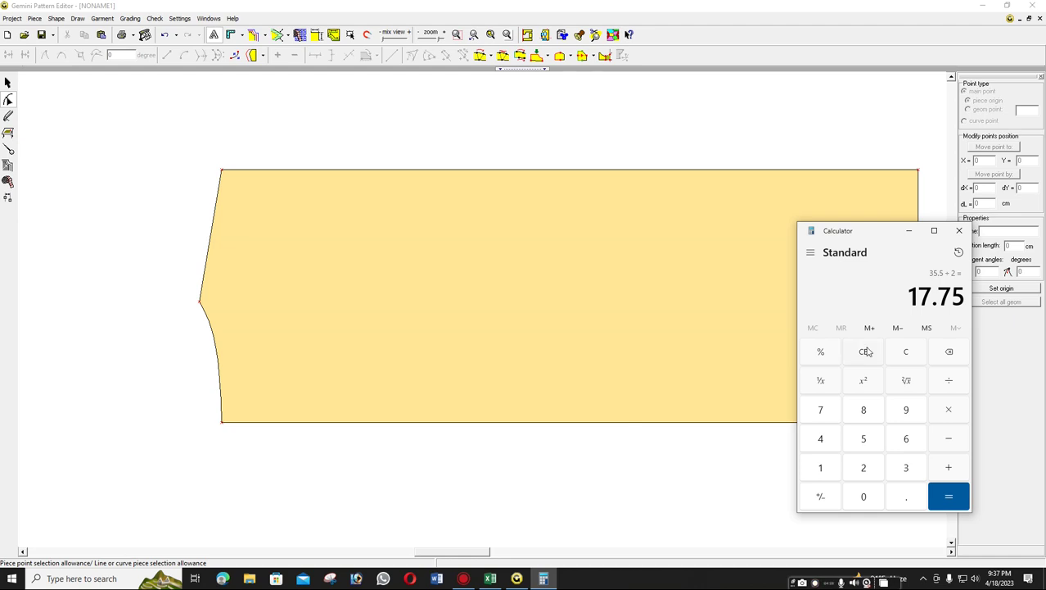
{"action": "left_click", "coordinate": [217, 205]}
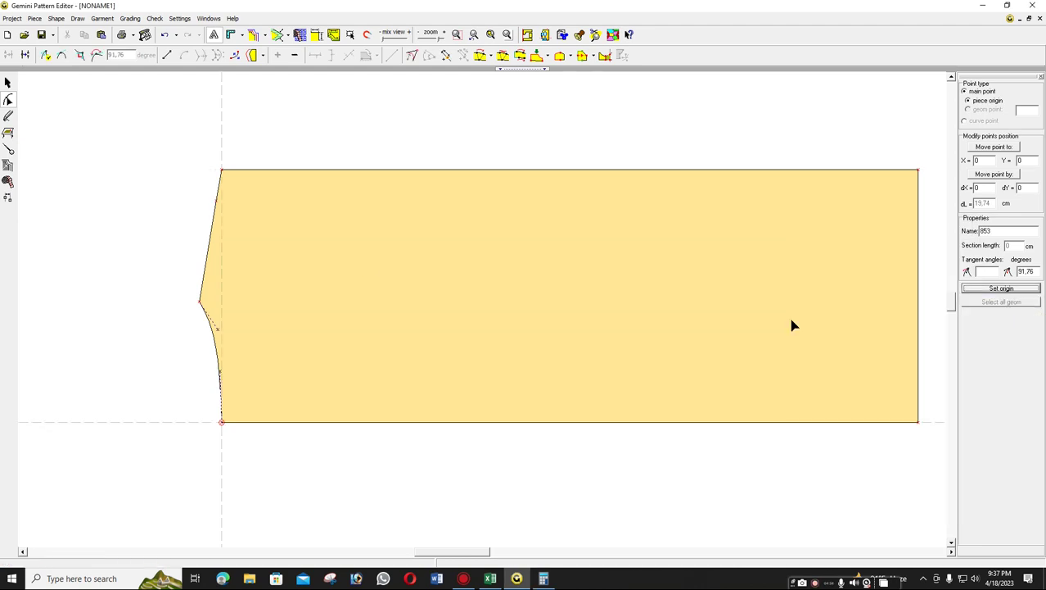
Set the upper-left edge point's Y coordinate to 17.75 cm.
{"action": "left_click", "coordinate": [217, 200]}
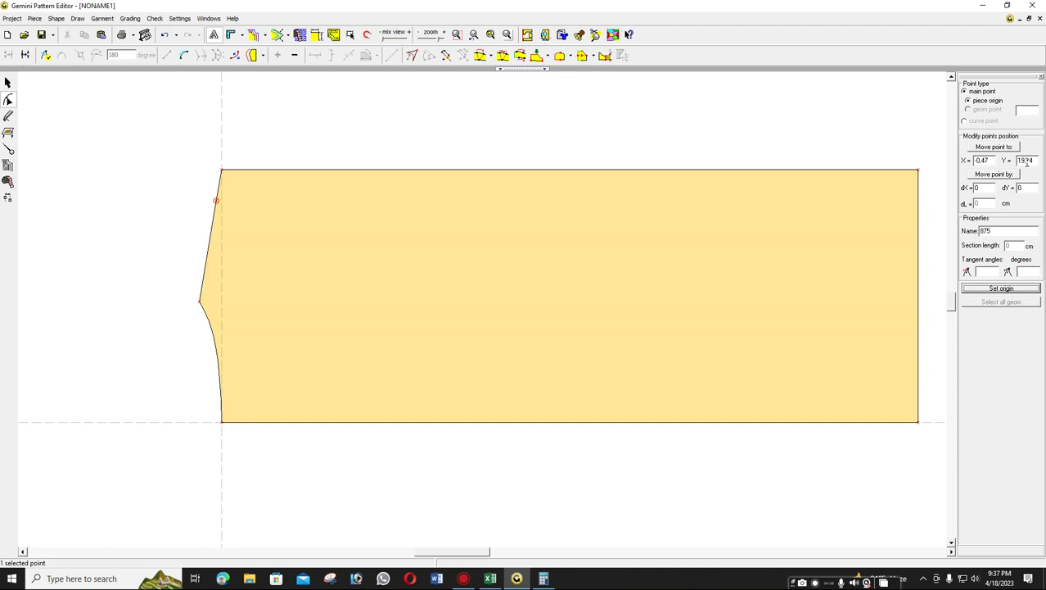
{"action": "double_click", "coordinate": [1026, 161]}
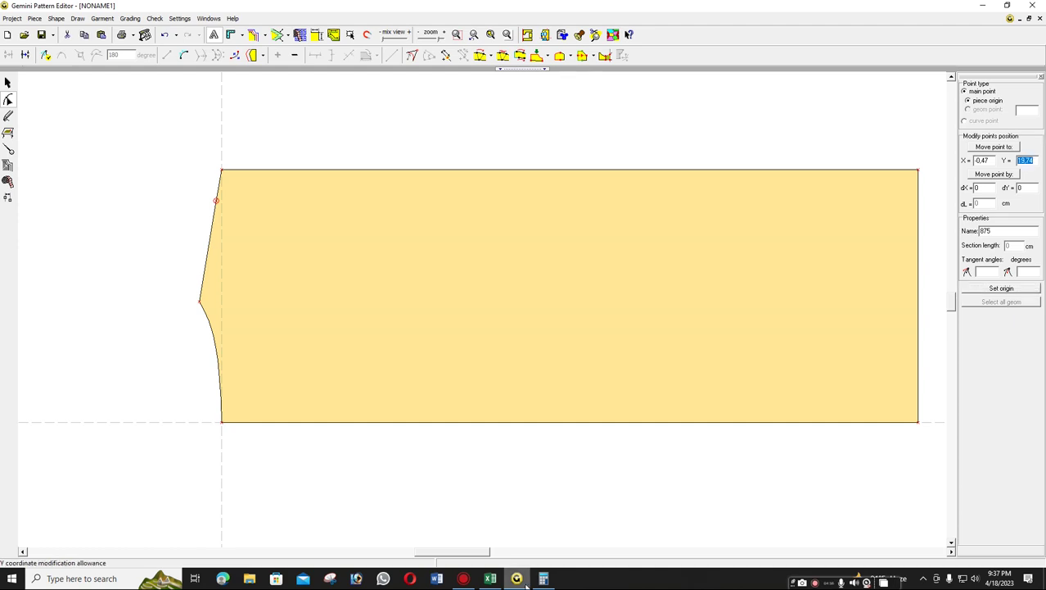
{"action": "left_click", "coordinate": [543, 579]}
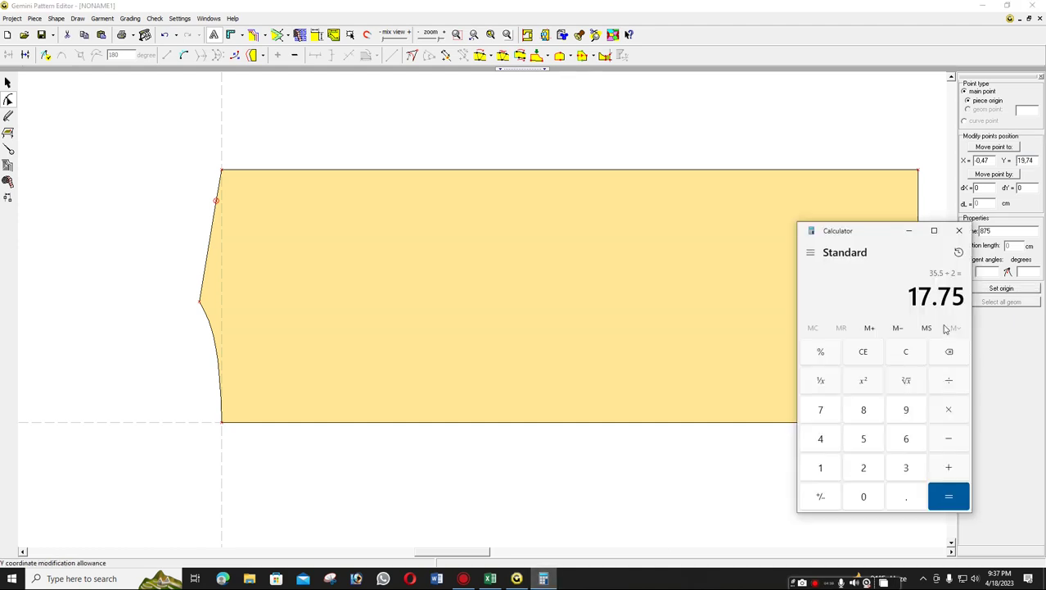
{"action": "left_click", "coordinate": [907, 233]}
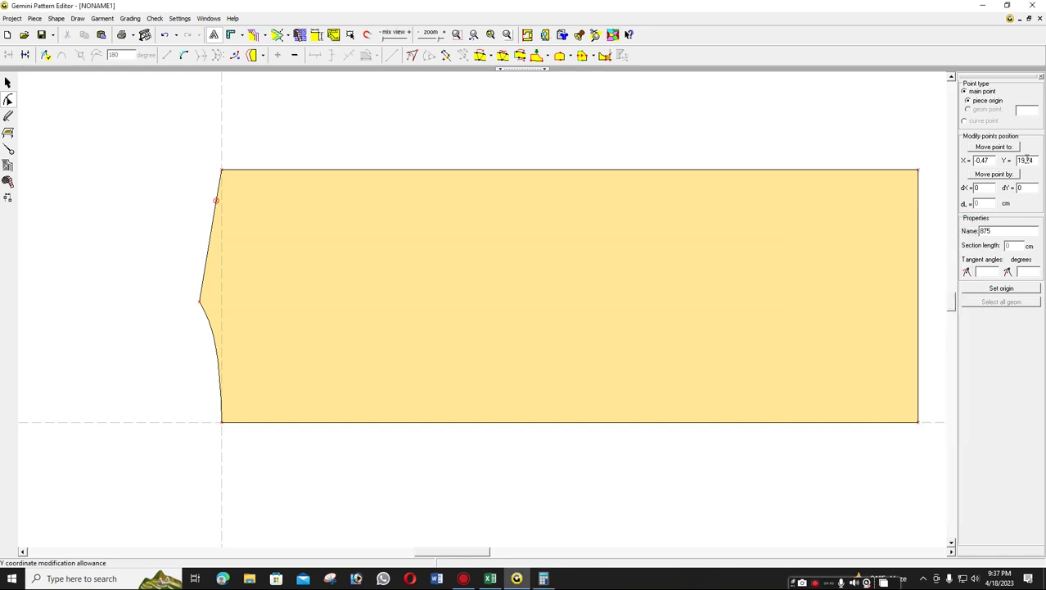
{"action": "double_click", "coordinate": [1034, 163]}
{"action": "type", "text": "17,75"}
{"action": "key", "text": "Return"}
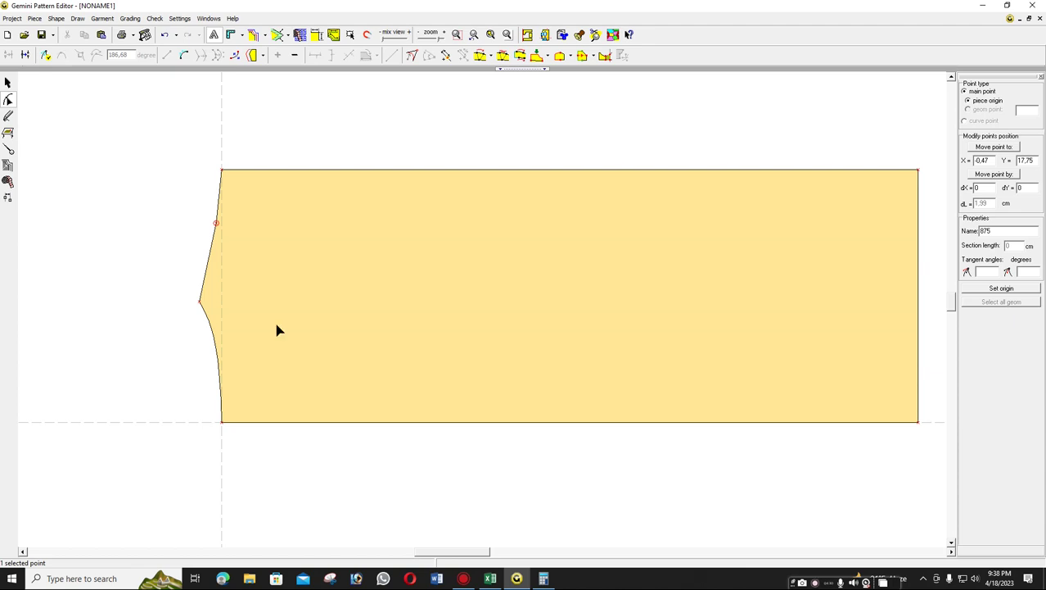
{"action": "middle_click_drag", "start_coordinate": [277, 330], "coordinate": [486, 315]}
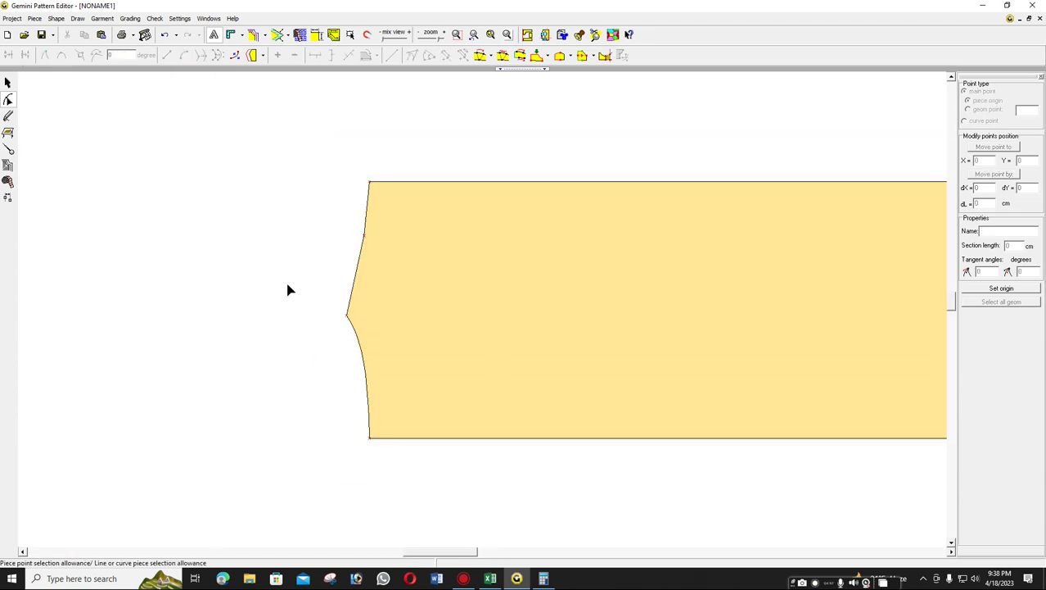
Look up the shoulder slope of 3 and move the upper-left edge point to X 3.
{"action": "left_click", "coordinate": [347, 315]}
{"action": "key", "text": "Tab"}
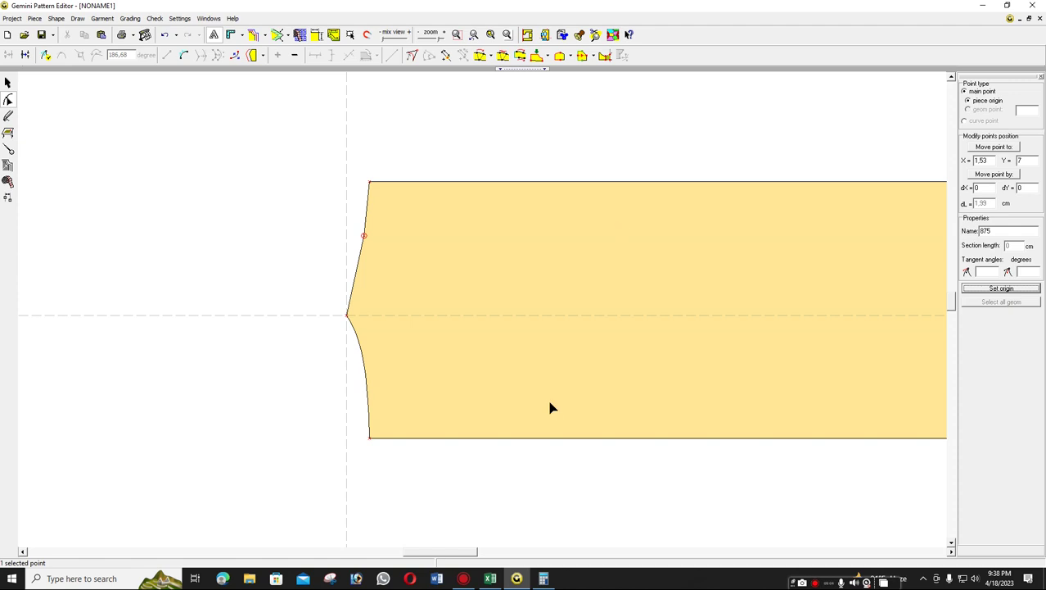
{"action": "left_click", "coordinate": [491, 579]}
{"action": "left_click", "coordinate": [468, 393]}
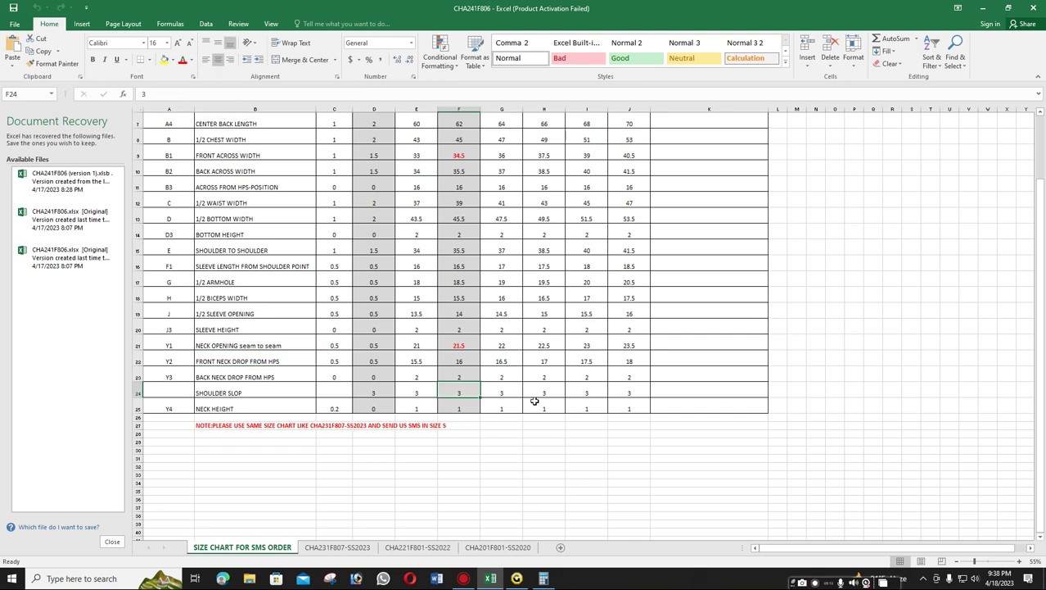
{"action": "left_click", "coordinate": [987, 10]}
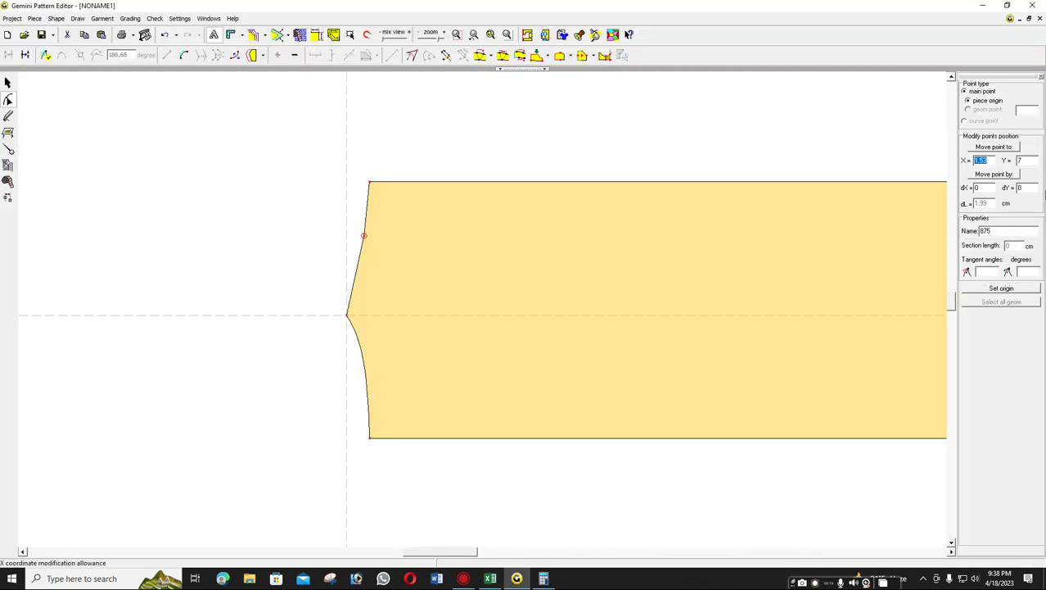
{"action": "type", "text": "3"}
{"action": "key", "text": "Return"}
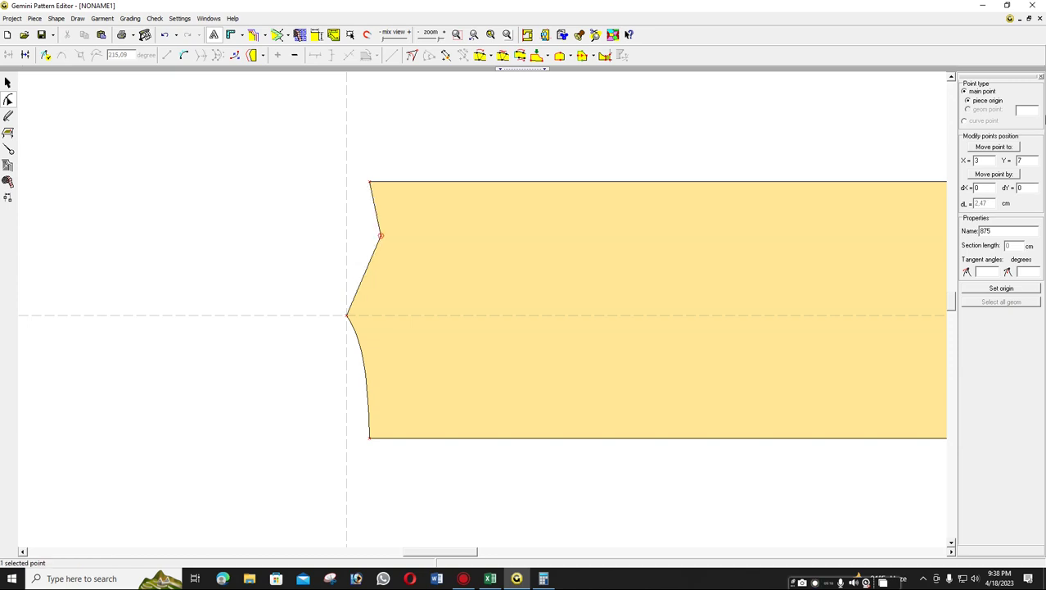
Make the upper-left edge point the piece origin and align the top-left corner to X 0.
{"action": "left_click", "coordinate": [425, 230]}
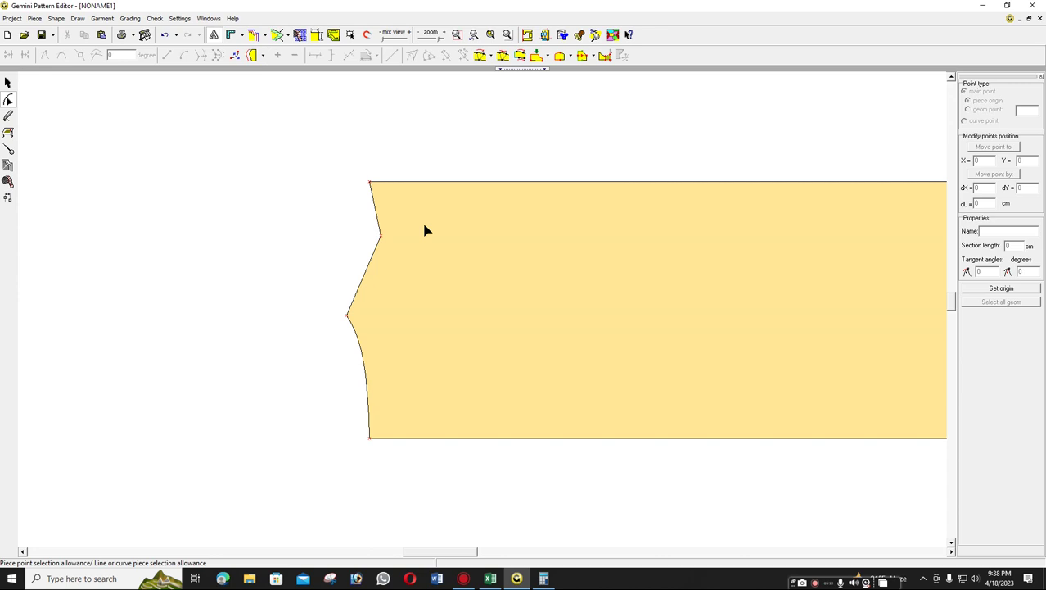
{"action": "left_click", "coordinate": [347, 314]}
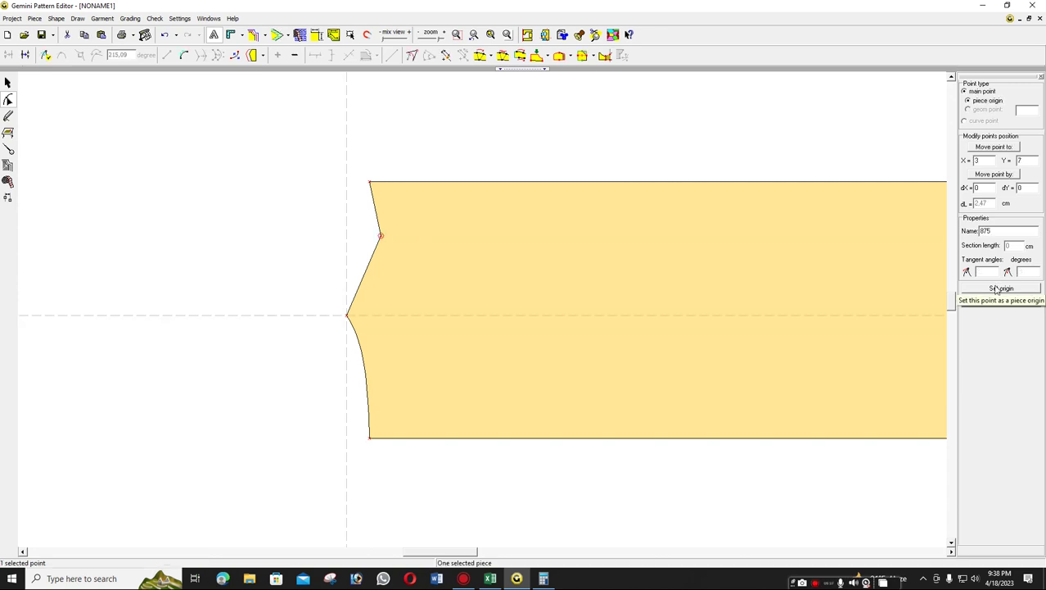
{"action": "left_click", "coordinate": [996, 289]}
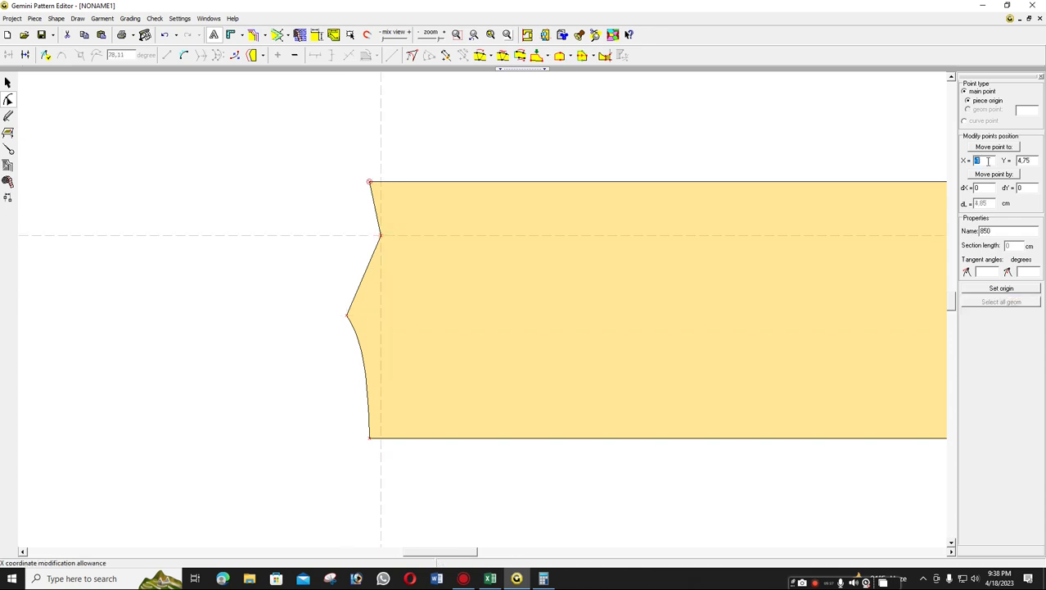
{"action": "key", "text": "Return"}
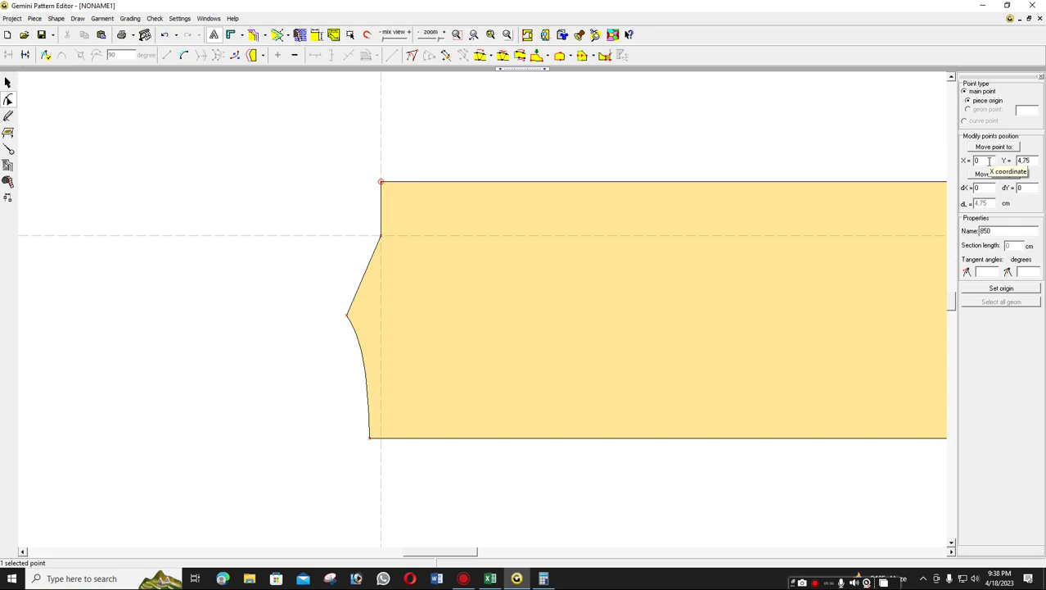
{"action": "left_click", "coordinate": [491, 579]}
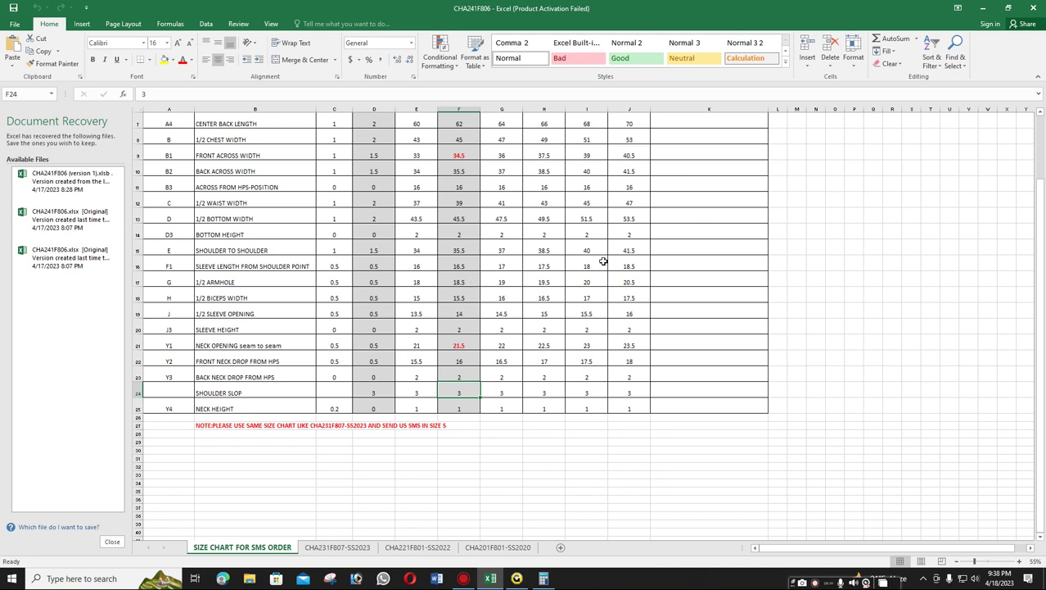
Move the top-left corner to X 18.5 for a 19.1 cm sloped shoulder, then select the piece.
{"action": "left_click", "coordinate": [986, 9]}
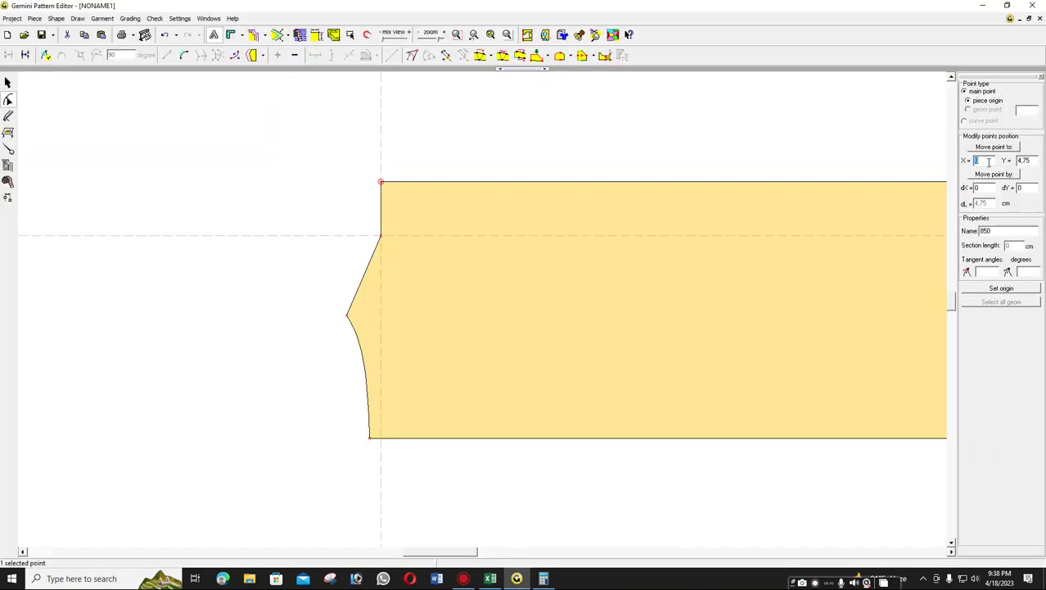
{"action": "type", "text": "18.5"}
{"action": "key", "text": "Return"}
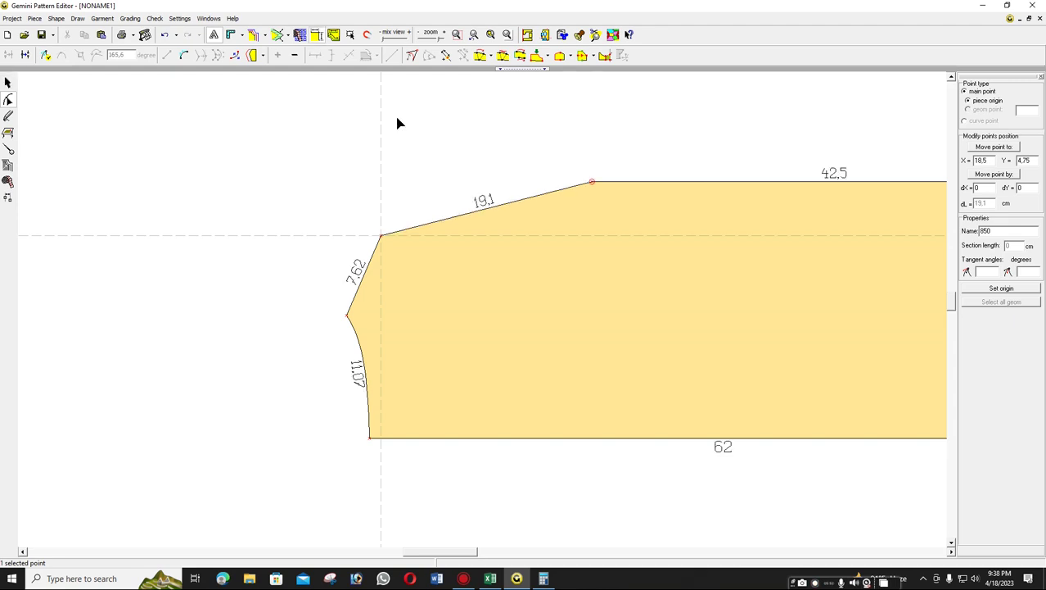
{"action": "left_click", "coordinate": [552, 230]}
Shorten the sloped 19.1 shoulder edge to 18.5 cm, keeping its last end horizontal.
{"action": "left_click", "coordinate": [234, 54]}
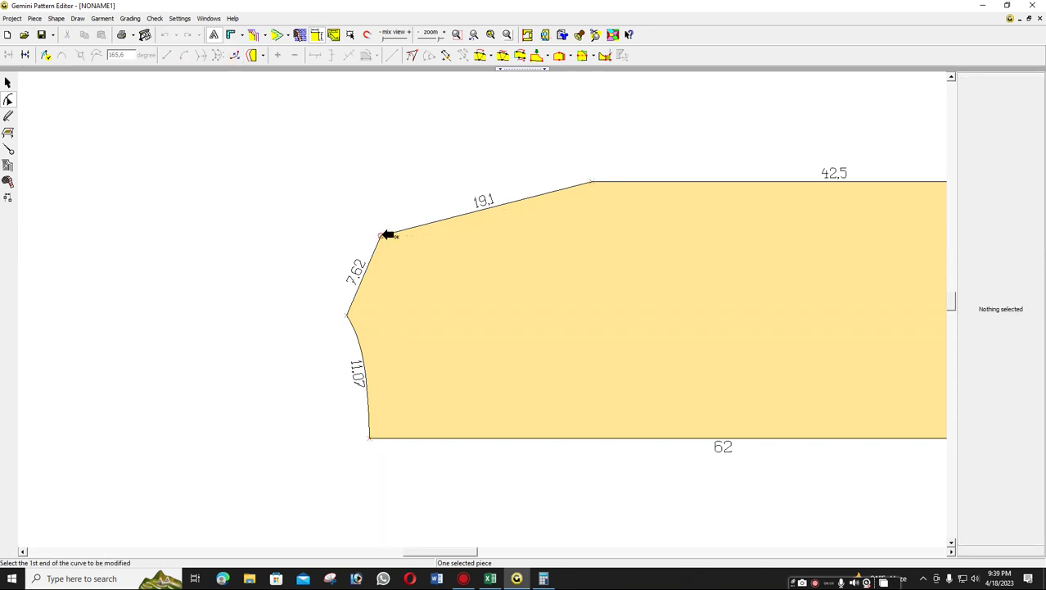
{"action": "left_click", "coordinate": [382, 235]}
{"action": "left_click", "coordinate": [592, 182]}
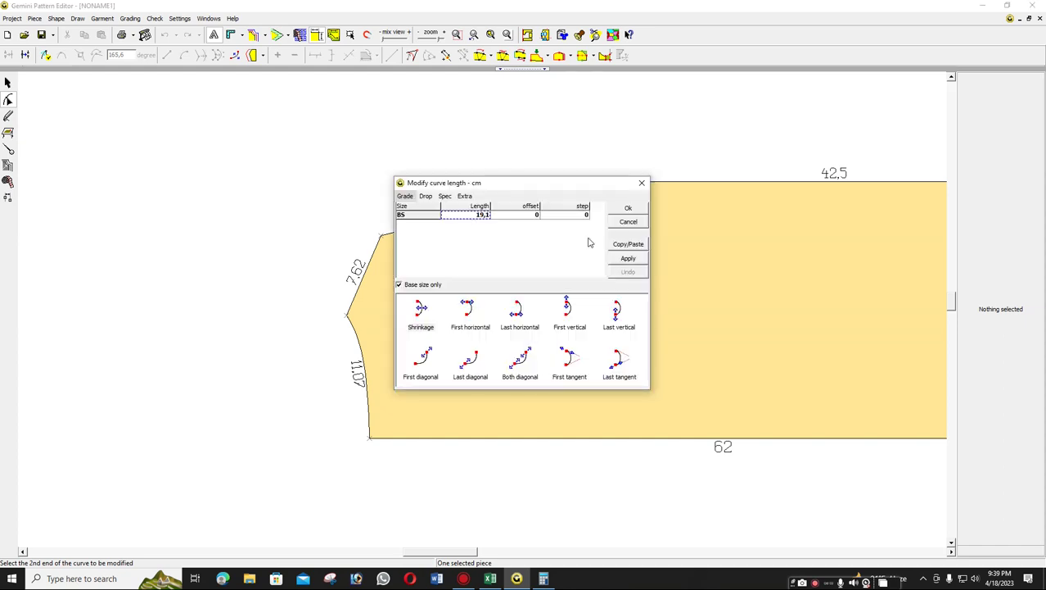
{"action": "type", "text": "18.5"}
{"action": "left_click_drag", "start_coordinate": [410, 247], "coordinate": [392, 303]}
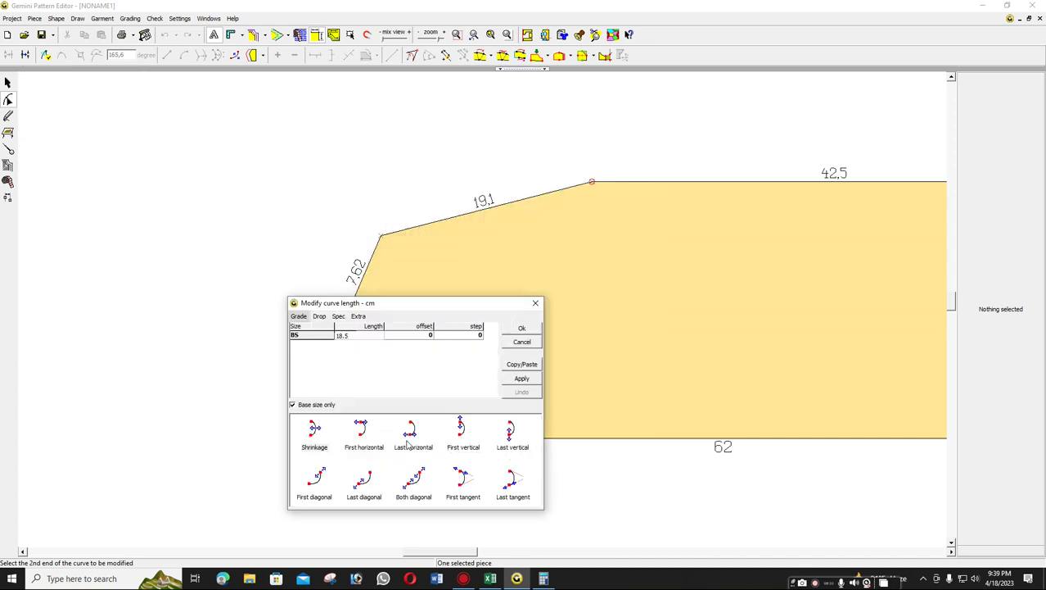
{"action": "left_click", "coordinate": [407, 445]}
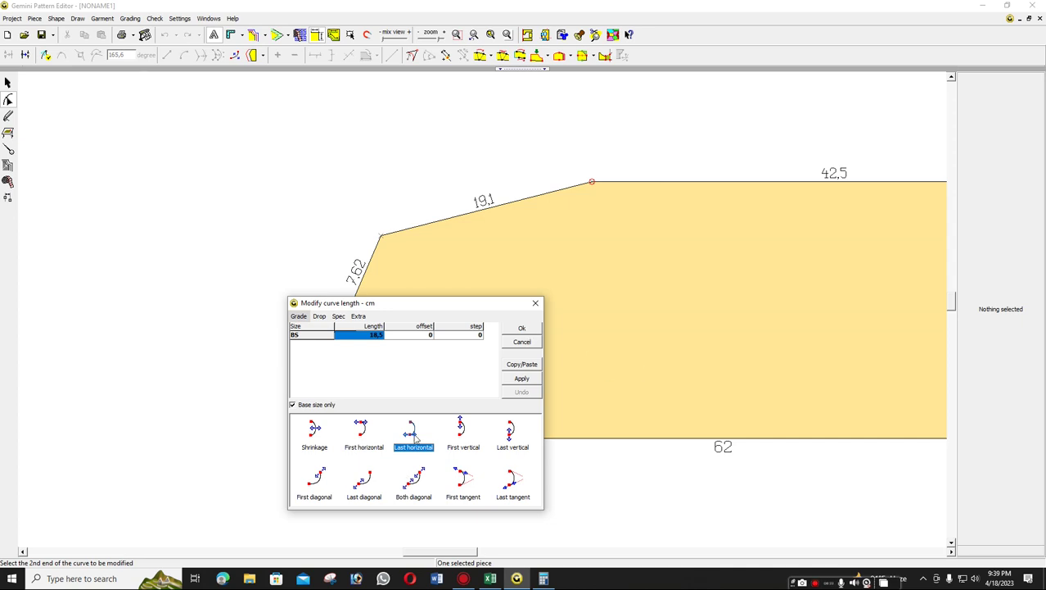
{"action": "left_click", "coordinate": [523, 329]}
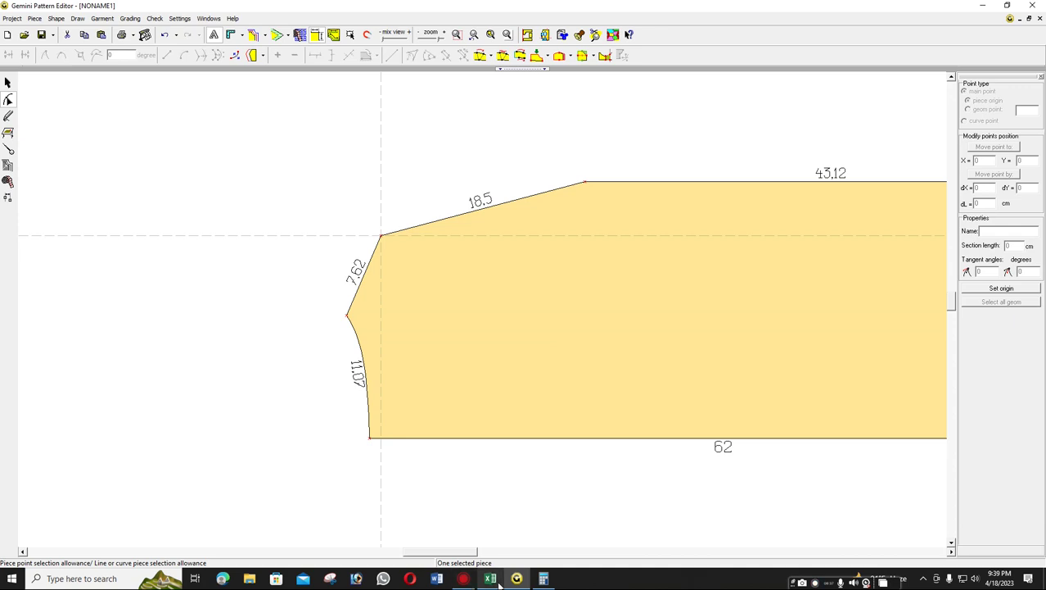
Zoom the canvas, then bring up the CHA241F806 size chart in Excel.
{"action": "scroll", "coordinate": [564, 361], "scroll_direction": "down", "scroll_amount": 1}
{"action": "scroll", "coordinate": [564, 361], "scroll_direction": "up", "scroll_amount": 1}
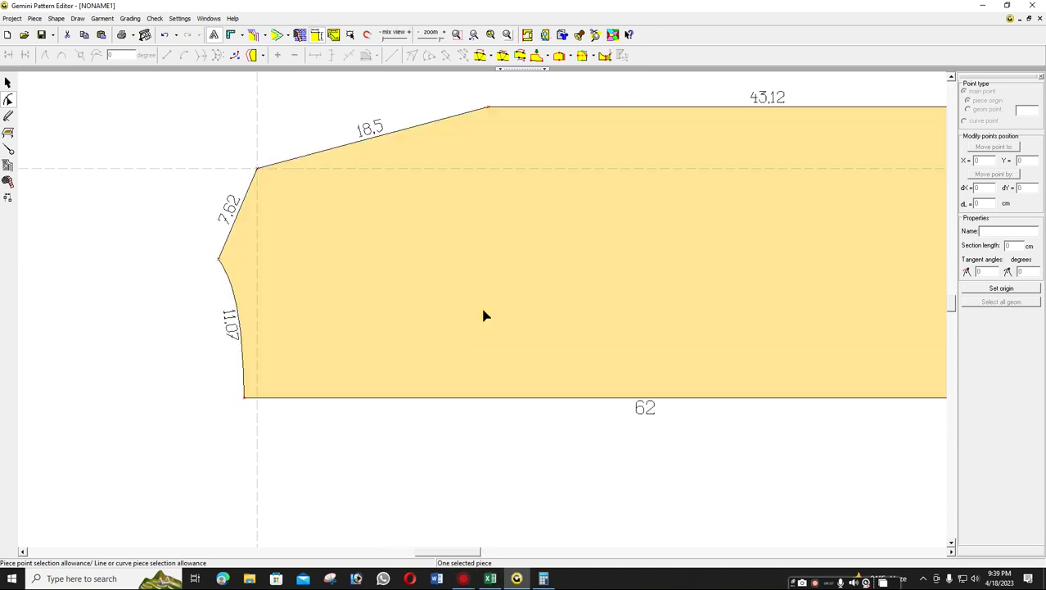
{"action": "scroll", "coordinate": [483, 315], "scroll_direction": "up", "scroll_amount": 1}
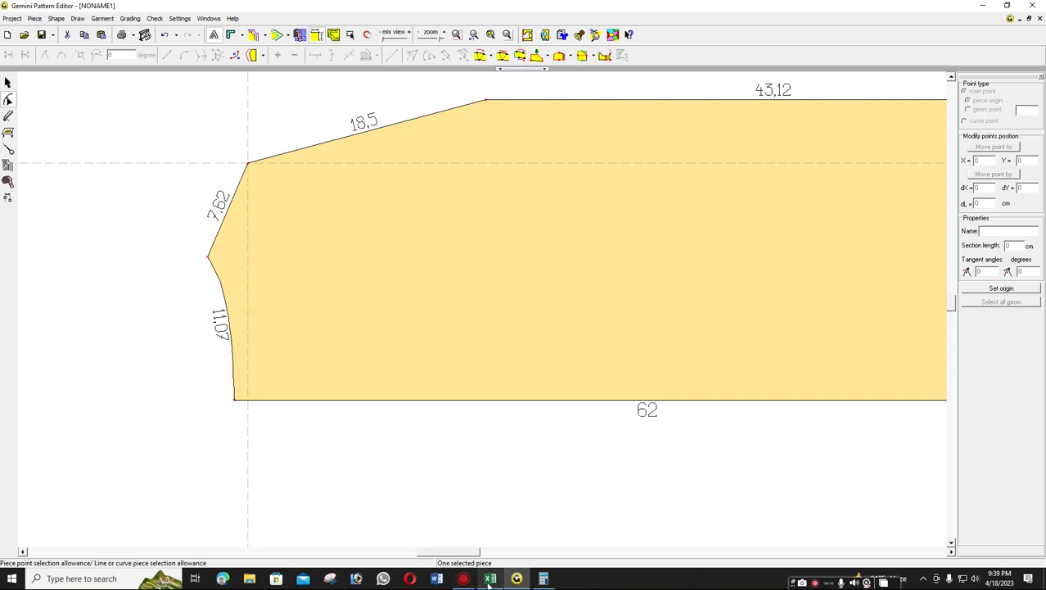
{"action": "left_click", "coordinate": [490, 580]}
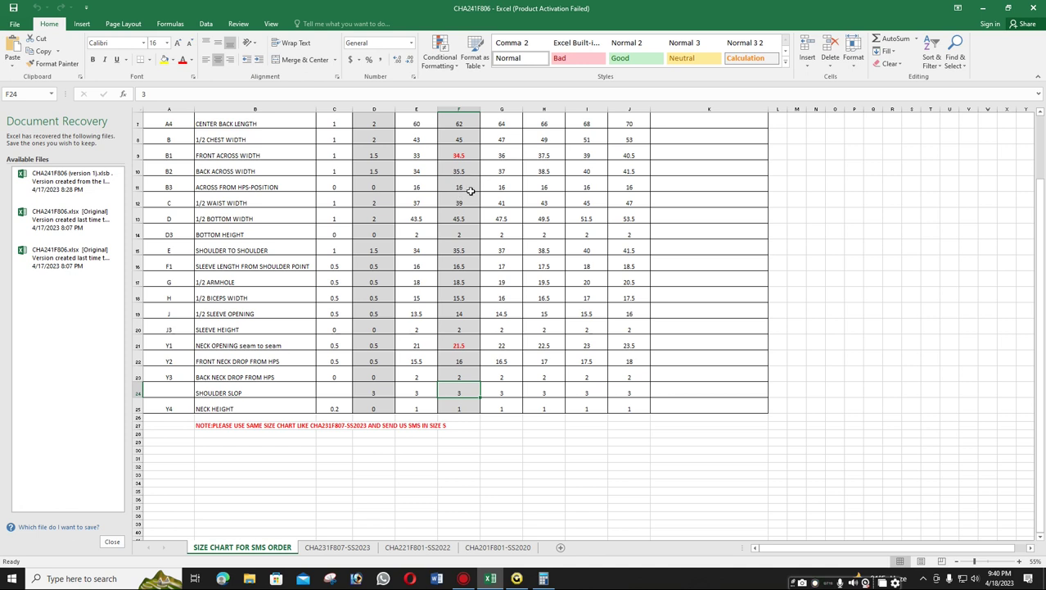
Split the 18.5 shoulder edge with a point at X 16, giving 13.39 and 5.12 cm.
{"action": "left_click", "coordinate": [516, 579]}
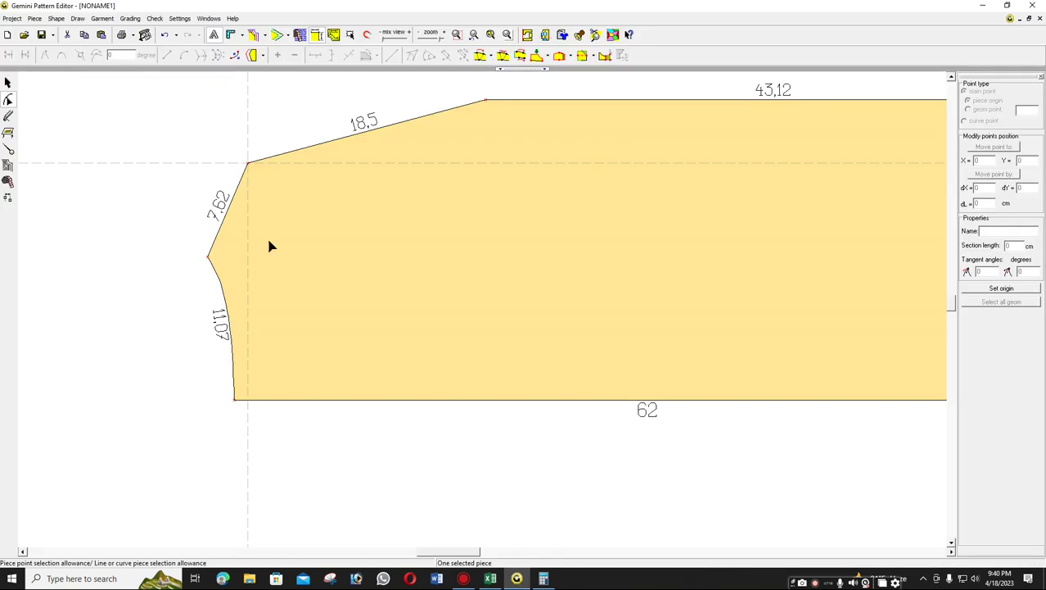
{"action": "left_click", "coordinate": [408, 119]}
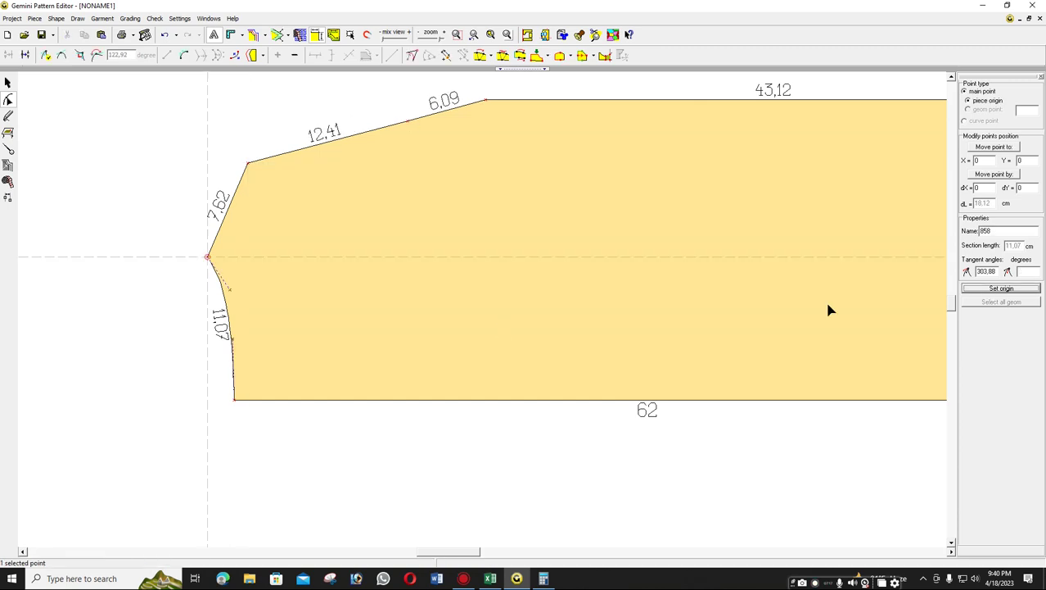
{"action": "double_click", "coordinate": [992, 160]}
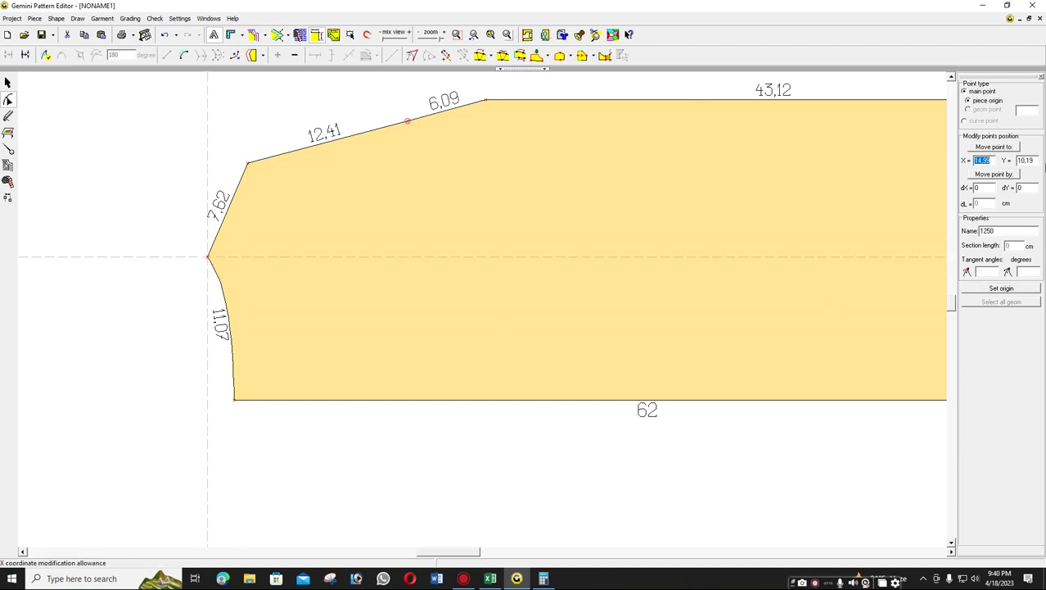
{"action": "type", "text": "16"}
{"action": "key", "text": "Return"}
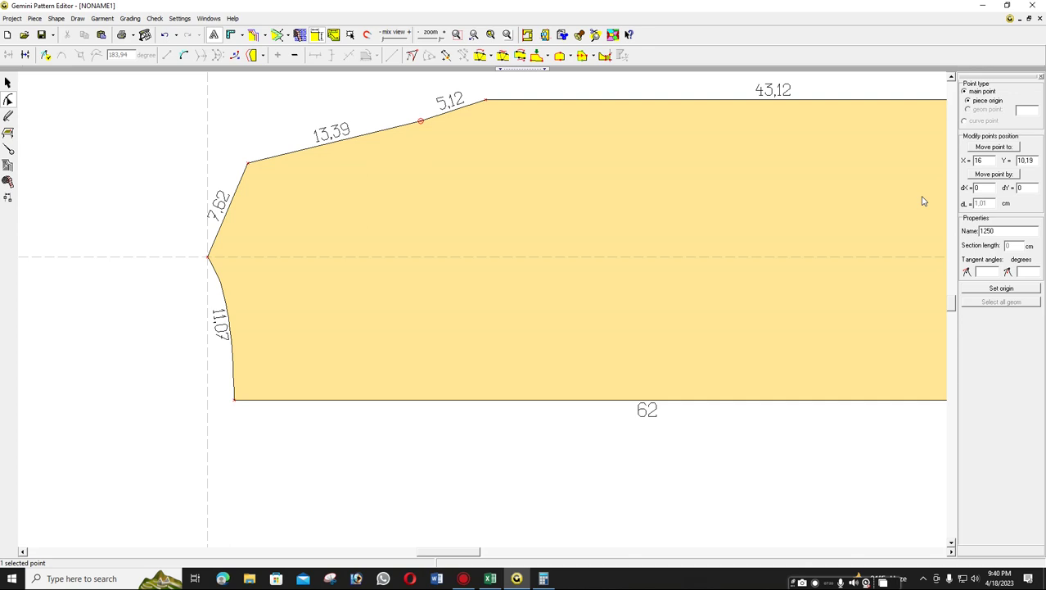
Bring up Calculator, then return to the Excel size chart.
{"action": "left_click", "coordinate": [710, 261]}
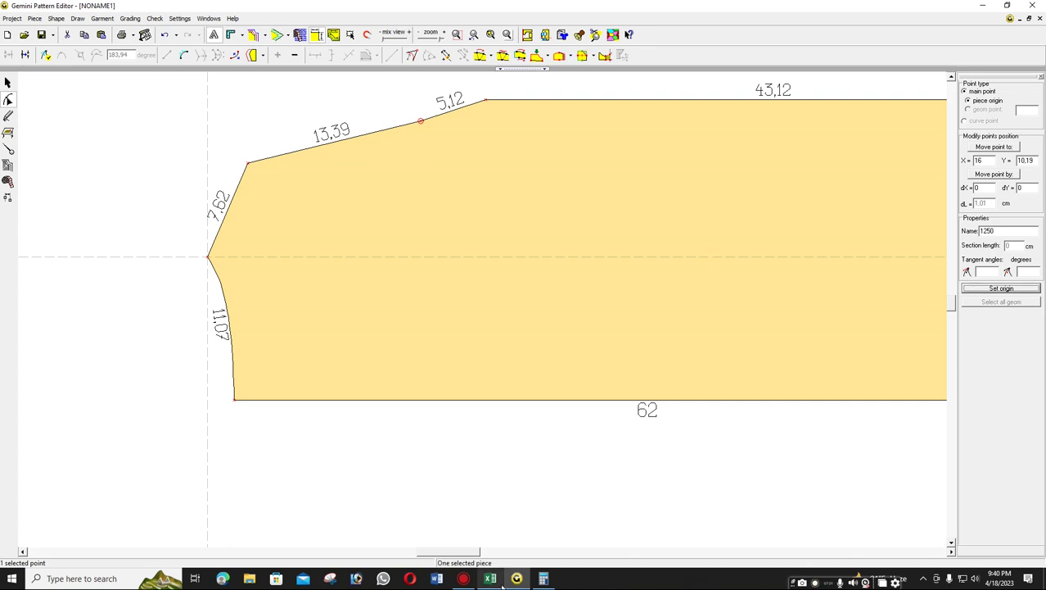
{"action": "left_click", "coordinate": [544, 580]}
{"action": "left_click", "coordinate": [489, 579]}
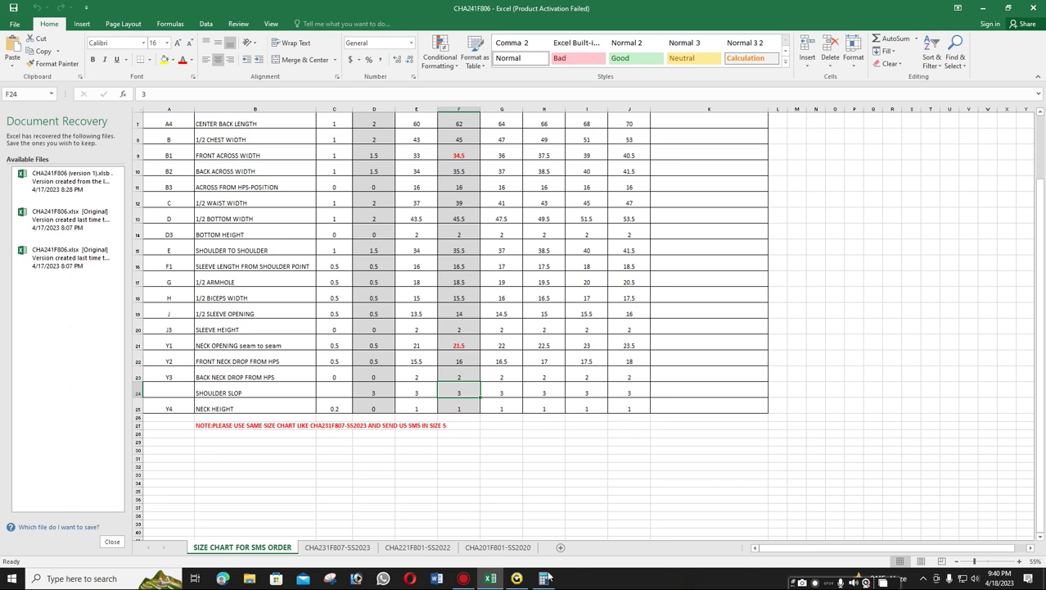
Clear the Calculator and compute 35.5 ÷ 2 = 17.75.
{"action": "left_click", "coordinate": [544, 578]}
{"action": "left_click", "coordinate": [950, 352]}
{"action": "left_click", "coordinate": [914, 352]}
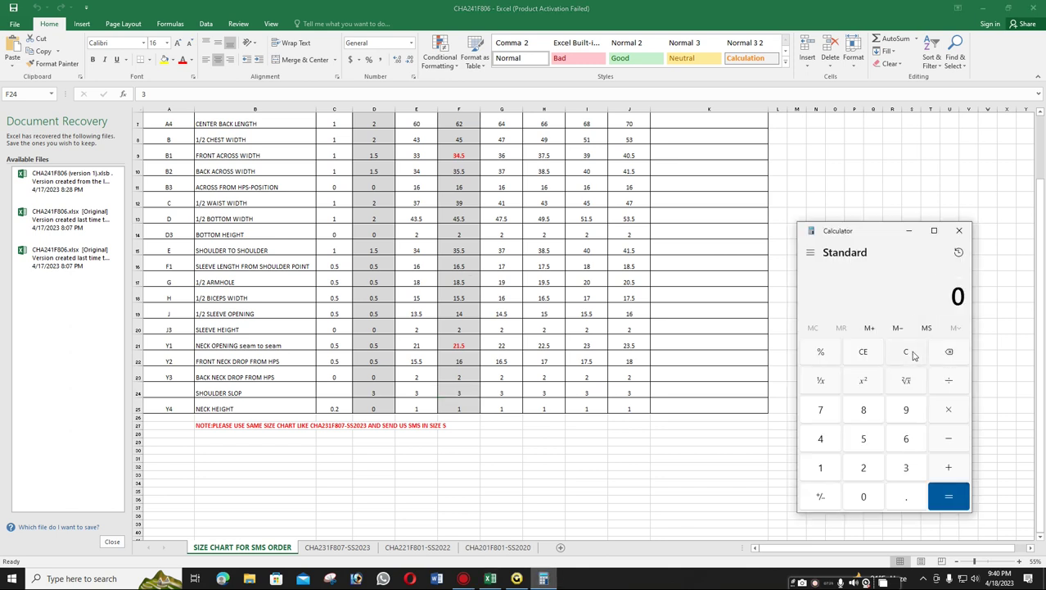
{"action": "left_click", "coordinate": [907, 469]}
{"action": "left_click", "coordinate": [863, 438]}
{"action": "left_click", "coordinate": [907, 496]}
{"action": "left_click", "coordinate": [863, 438]}
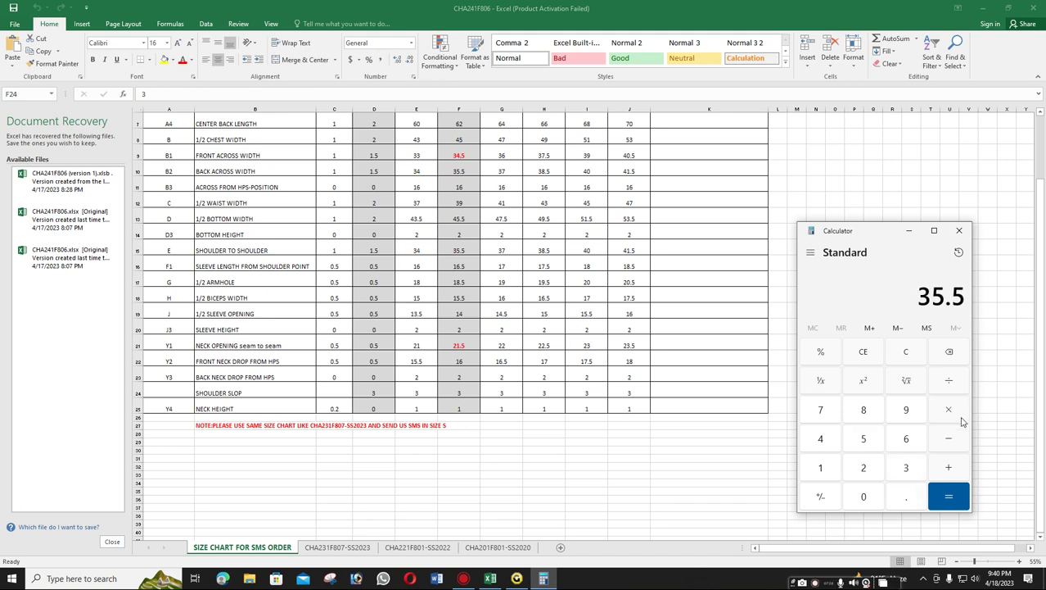
{"action": "left_click", "coordinate": [949, 467]}
{"action": "left_click", "coordinate": [863, 467]}
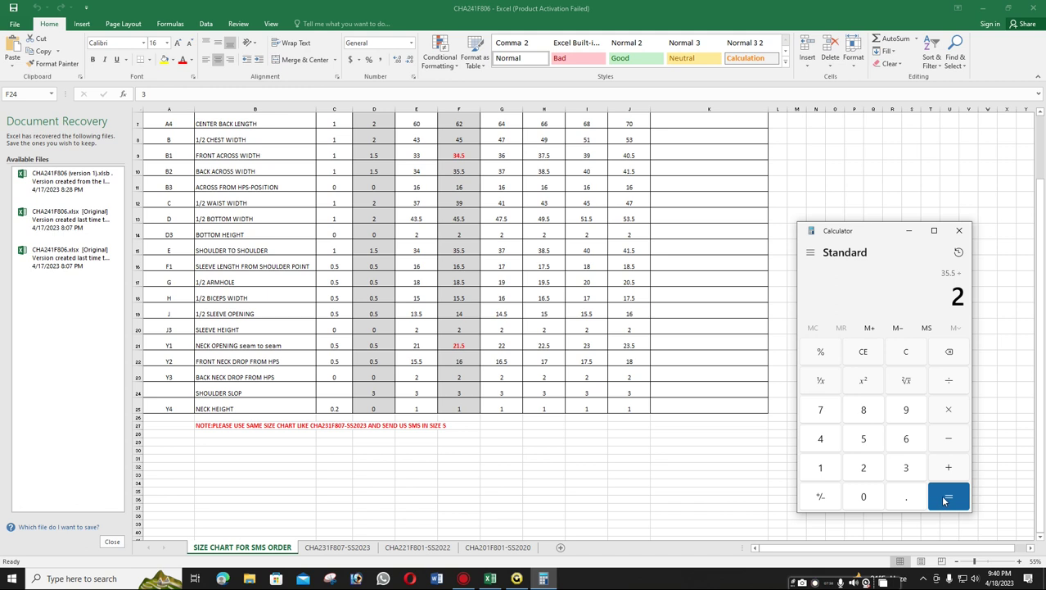
{"action": "left_click", "coordinate": [946, 498]}
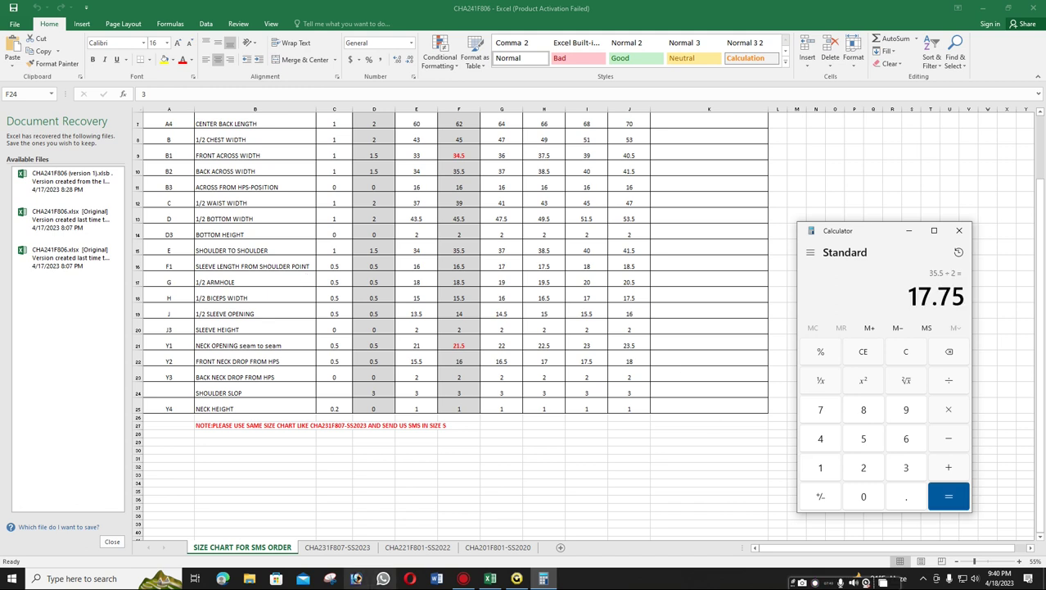
Make the bottom-left corner the origin and move the split point to Y 17.75.
{"action": "left_click", "coordinate": [519, 579]}
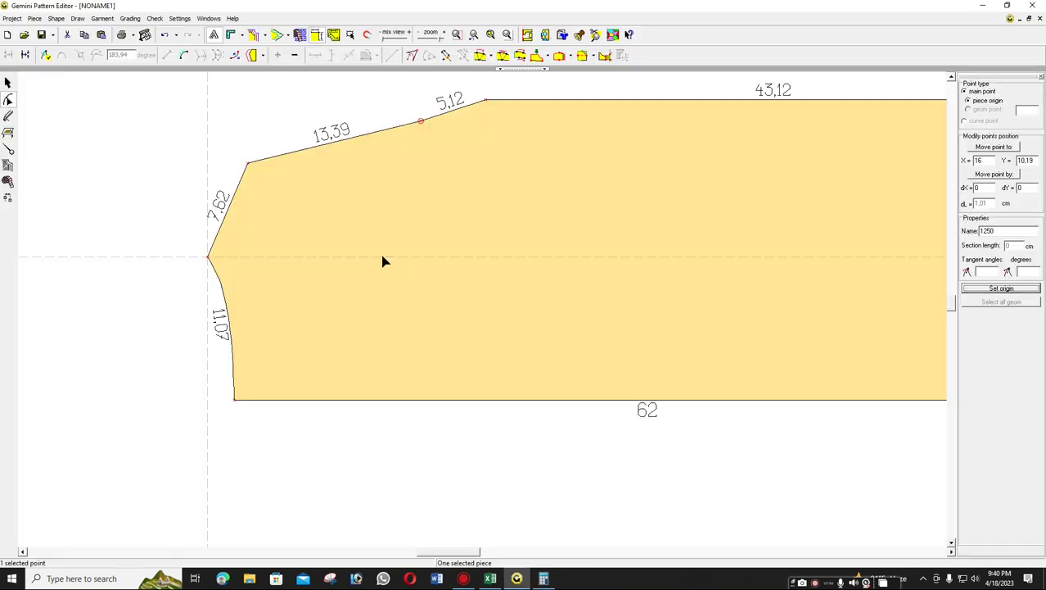
{"action": "left_click", "coordinate": [234, 399]}
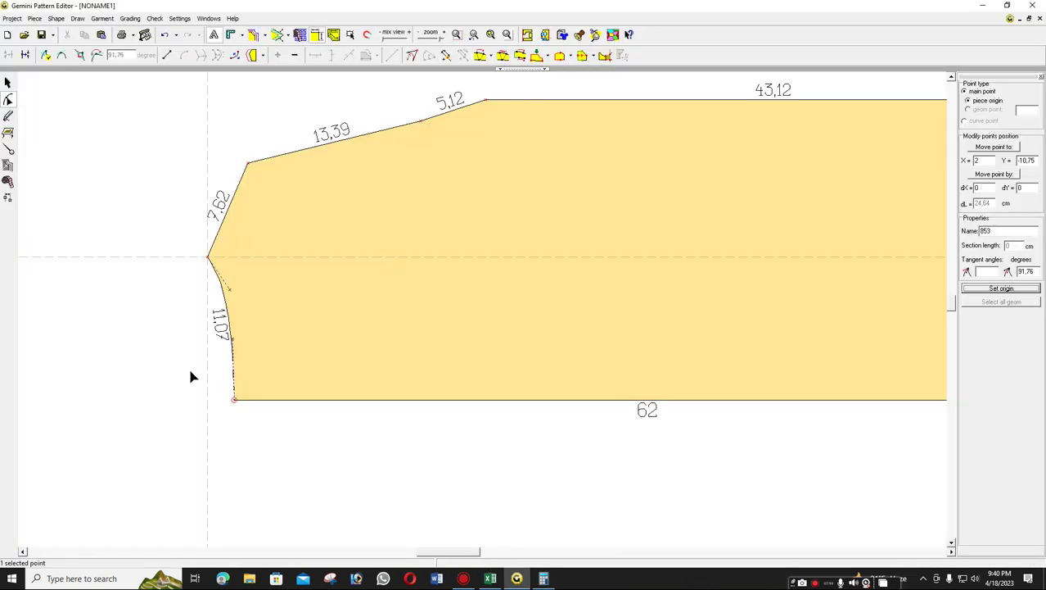
{"action": "left_click", "coordinate": [994, 289]}
{"action": "left_click", "coordinate": [420, 122]}
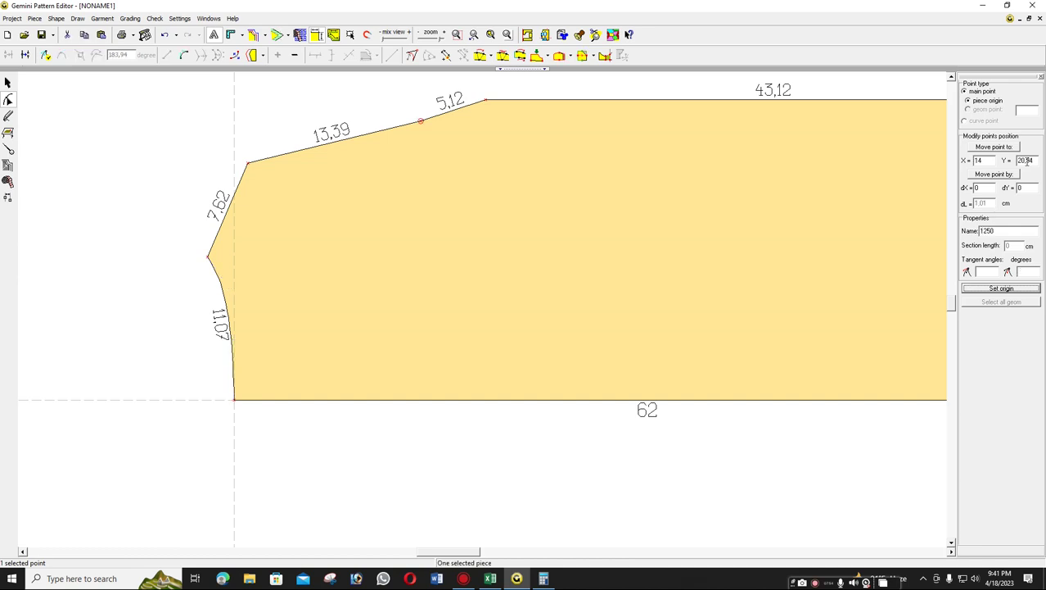
{"action": "double_click", "coordinate": [1026, 160]}
{"action": "type", "text": "17"}
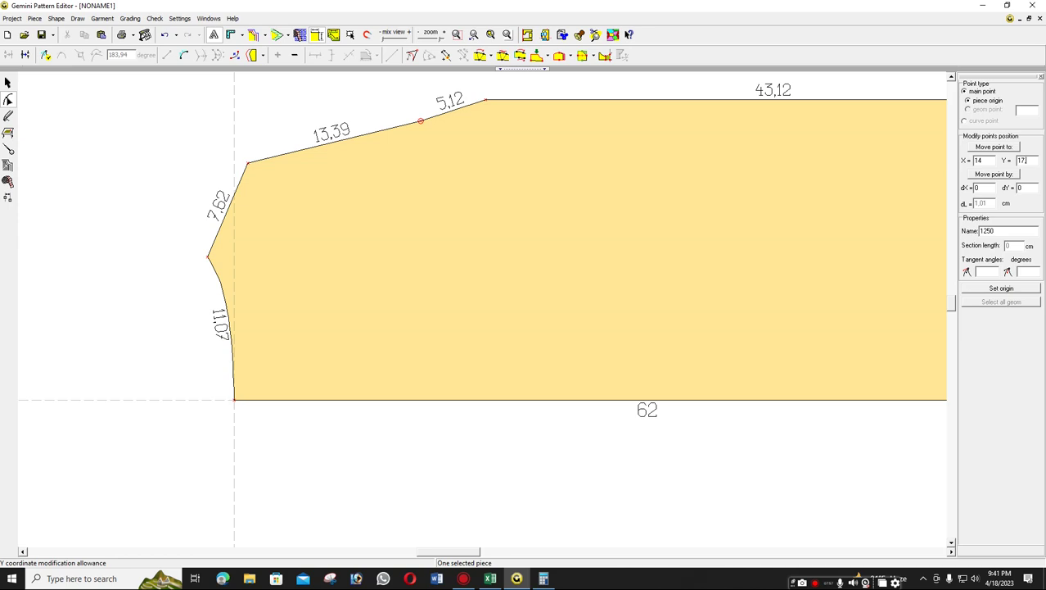
{"action": "key", "text": "Return"}
Select the level 13 edge, the 6.81 slope and their junction for curving.
{"action": "left_click", "coordinate": [183, 56]}
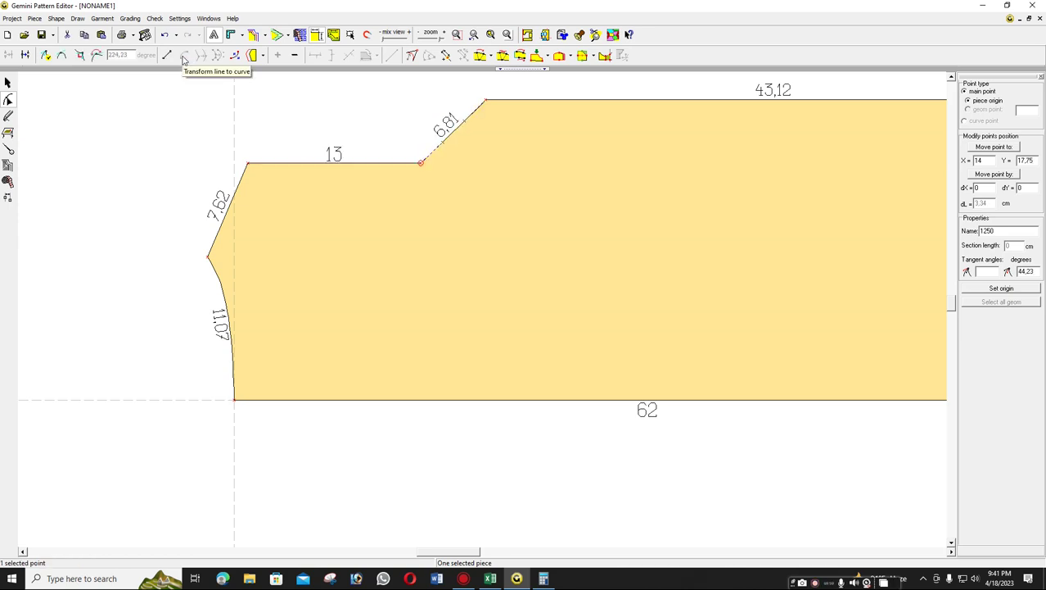
{"action": "left_click", "coordinate": [356, 164]}
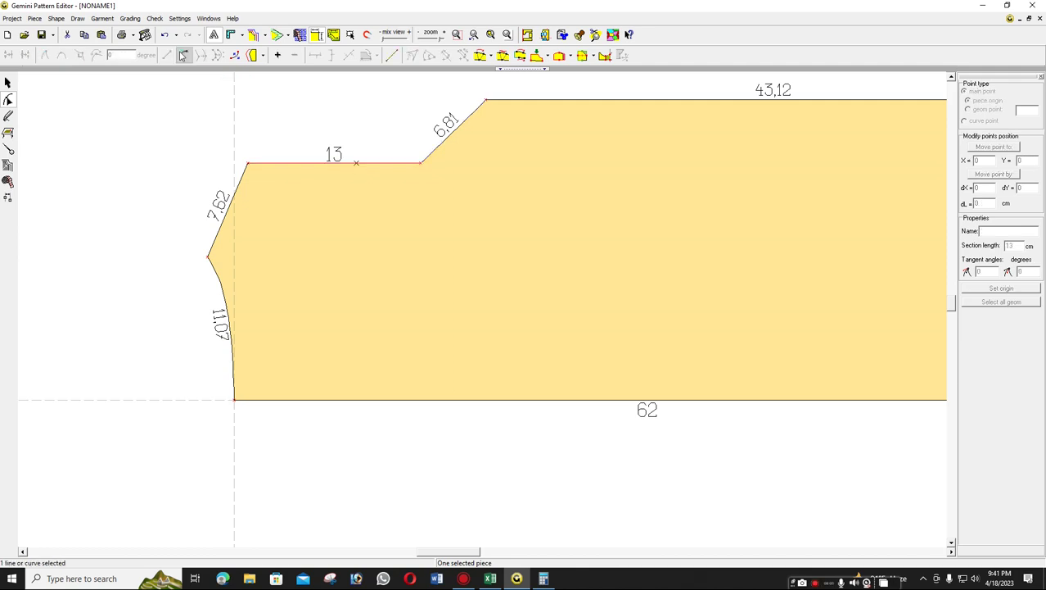
{"action": "left_click", "coordinate": [183, 54]}
{"action": "left_click", "coordinate": [442, 147]}
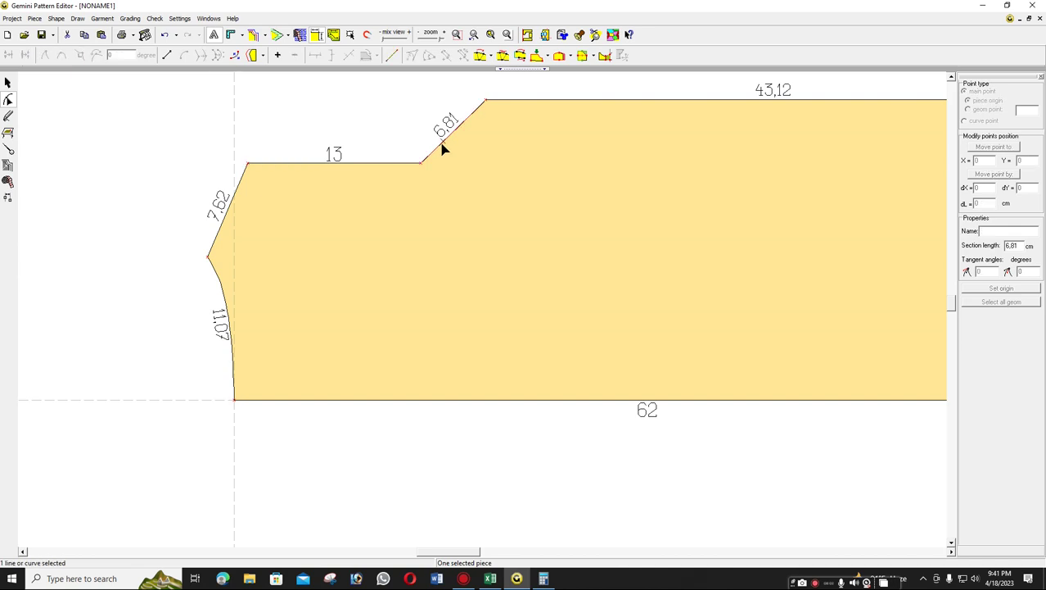
{"action": "scroll", "coordinate": [443, 147], "scroll_direction": "up", "scroll_amount": 1}
{"action": "left_click", "coordinate": [442, 147]}
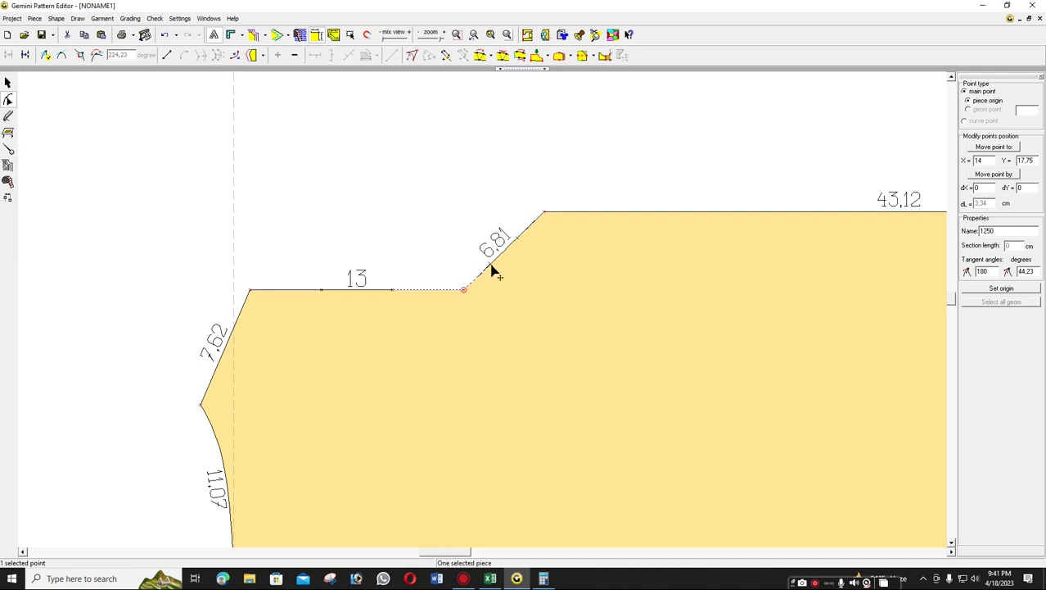
Bend the 6.81 edge into a smooth 7.34 cm neckline curve, fit the view, and switch to Excel.
{"action": "mouse_move", "coordinate": [492, 270]}
{"action": "left_mouse_down"}
{"action": "mouse_move", "coordinate": [505, 284]}
{"action": "mouse_move", "coordinate": [516, 246]}
{"action": "mouse_move", "coordinate": [533, 265]}
{"action": "left_mouse_up"}
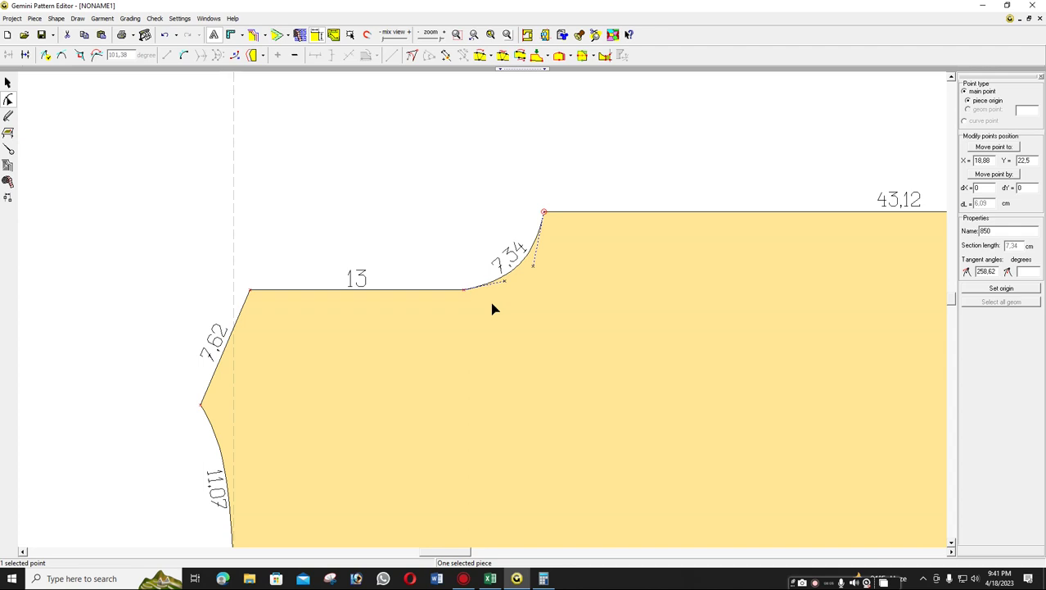
{"action": "key", "text": "Home"}
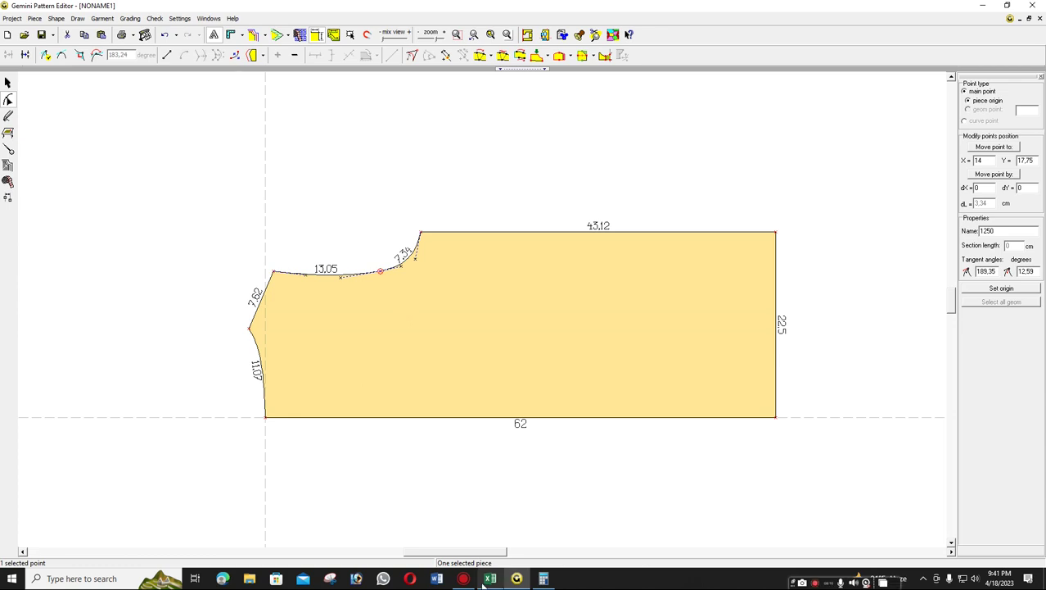
{"action": "left_click", "coordinate": [488, 579]}
Review the SIZE CHART FOR SMS ORDER sheet, then return to the pattern.
{"action": "scroll", "coordinate": [257, 333], "scroll_direction": "down", "scroll_amount": 1}
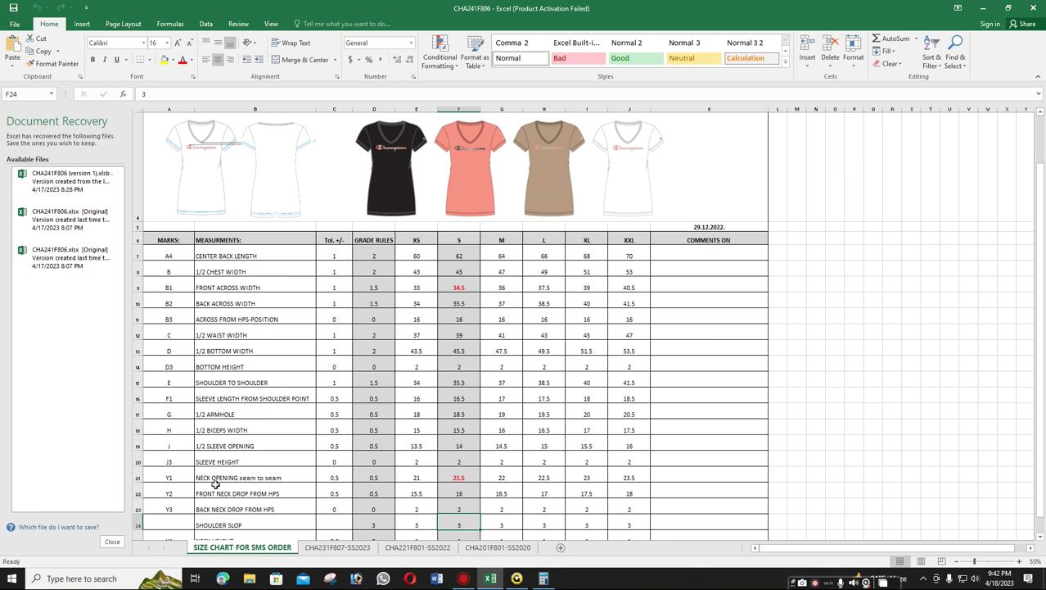
{"action": "scroll", "coordinate": [273, 519], "scroll_direction": "down", "scroll_amount": 3}
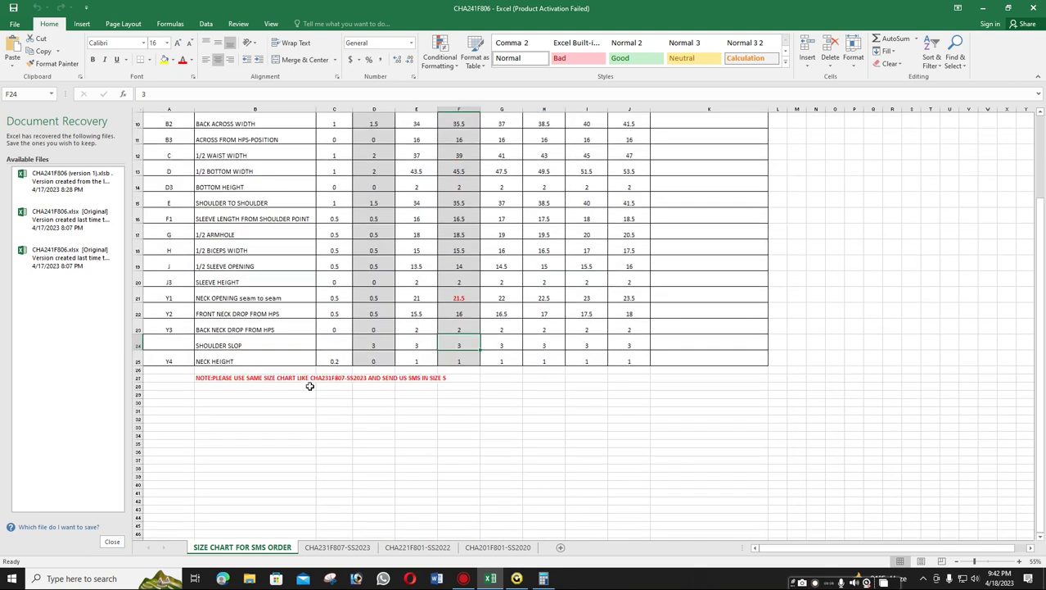
{"action": "scroll", "coordinate": [355, 365], "scroll_direction": "up", "scroll_amount": 3}
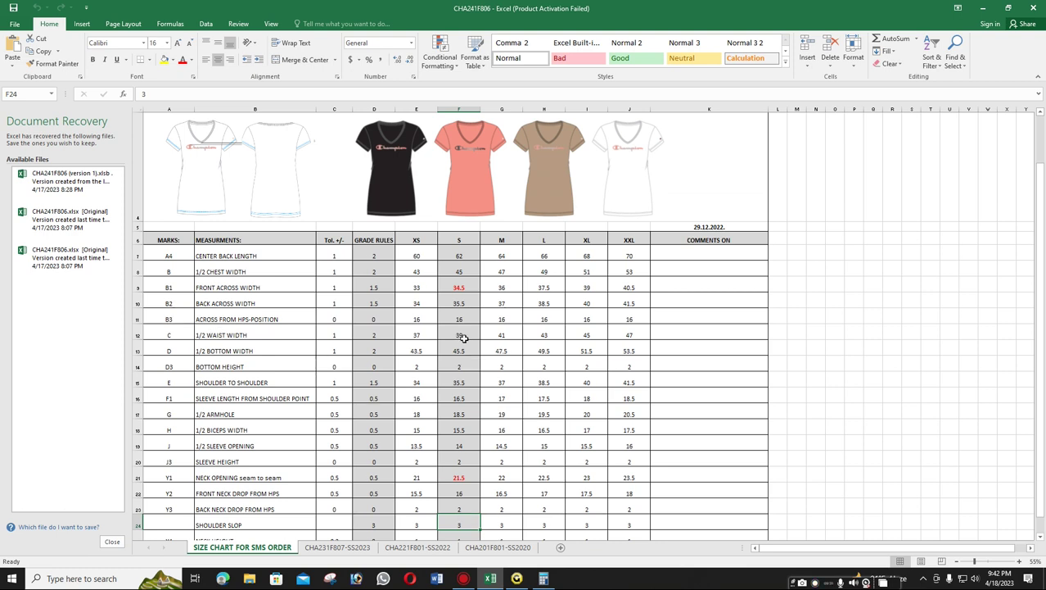
{"action": "left_click", "coordinate": [517, 580]}
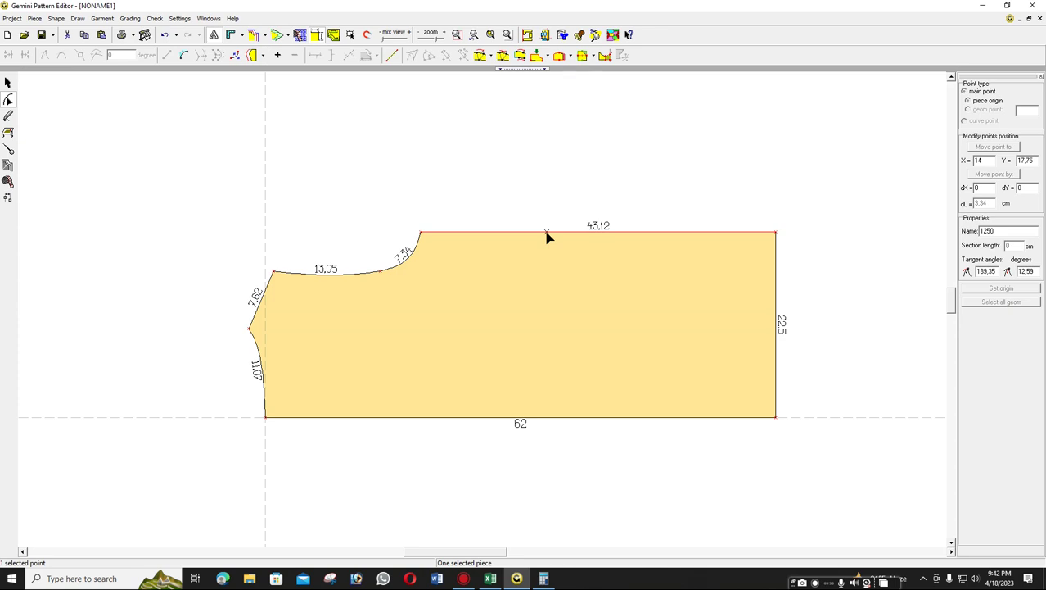
Lower the top-edge joining point to Y 19.5, giving 15.56 and 28.01 cm edges.
{"action": "left_click", "coordinate": [547, 234]}
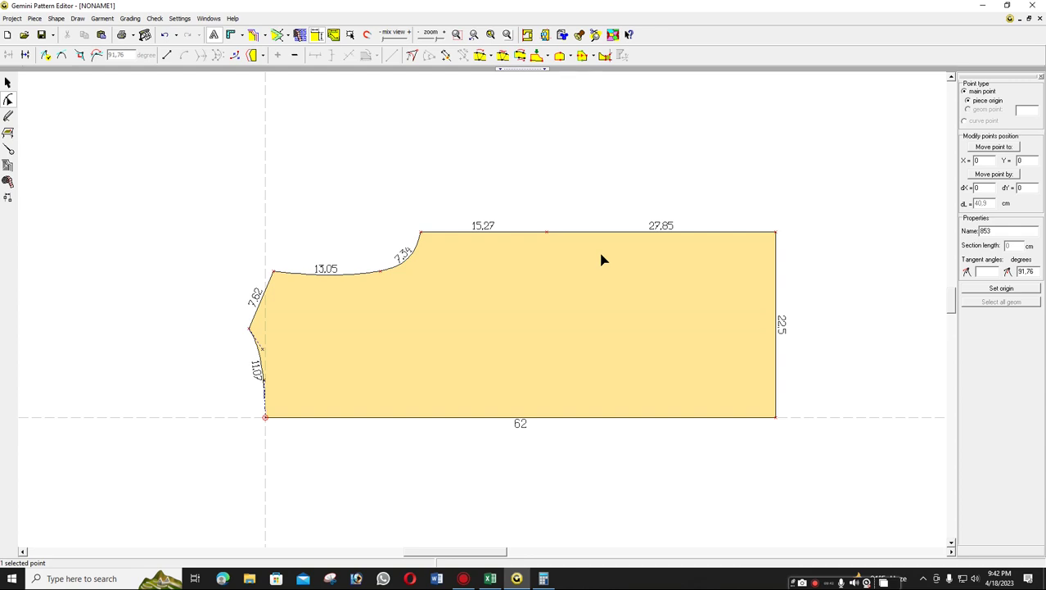
{"action": "left_click", "coordinate": [546, 232]}
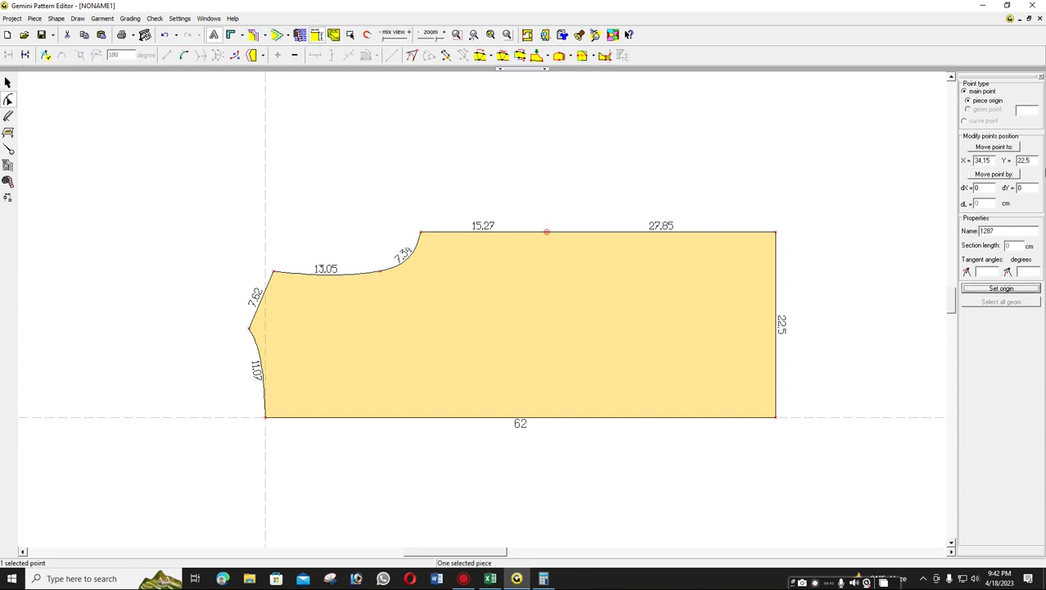
{"action": "key", "text": "Tab"}
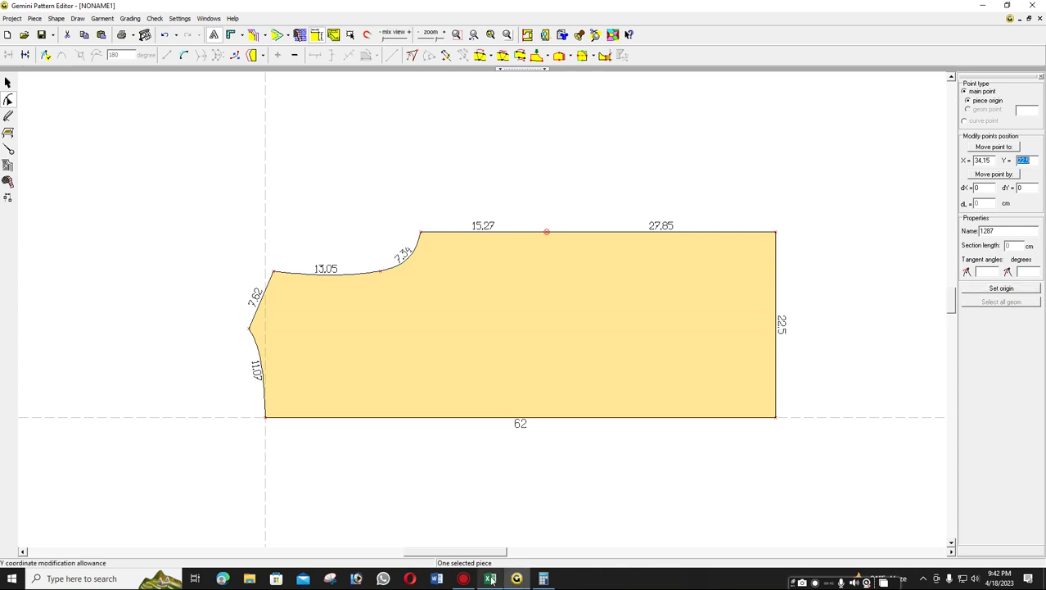
{"action": "left_click", "coordinate": [486, 580]}
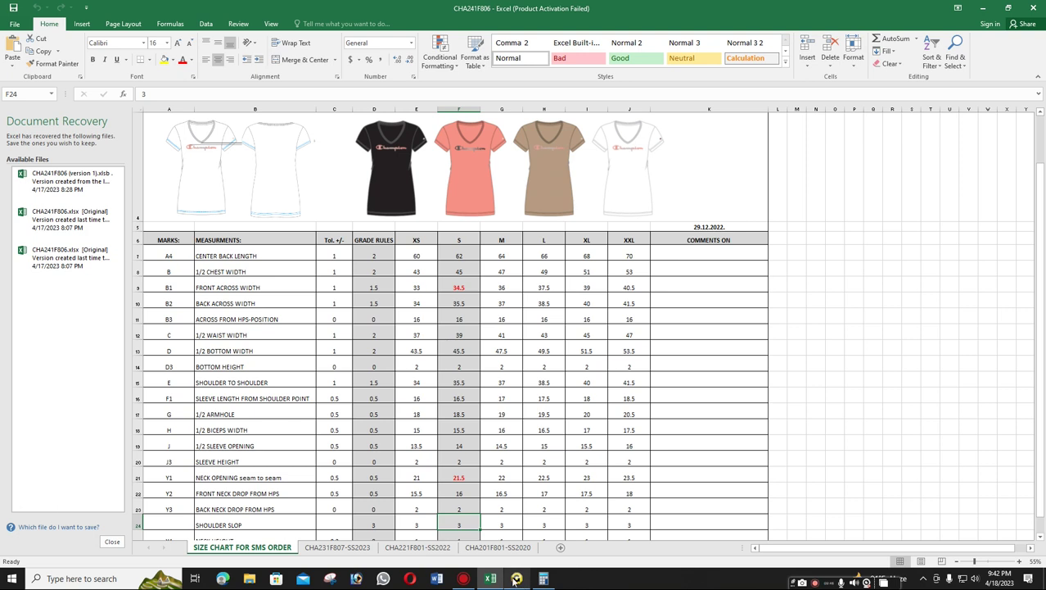
{"action": "left_click", "coordinate": [515, 579]}
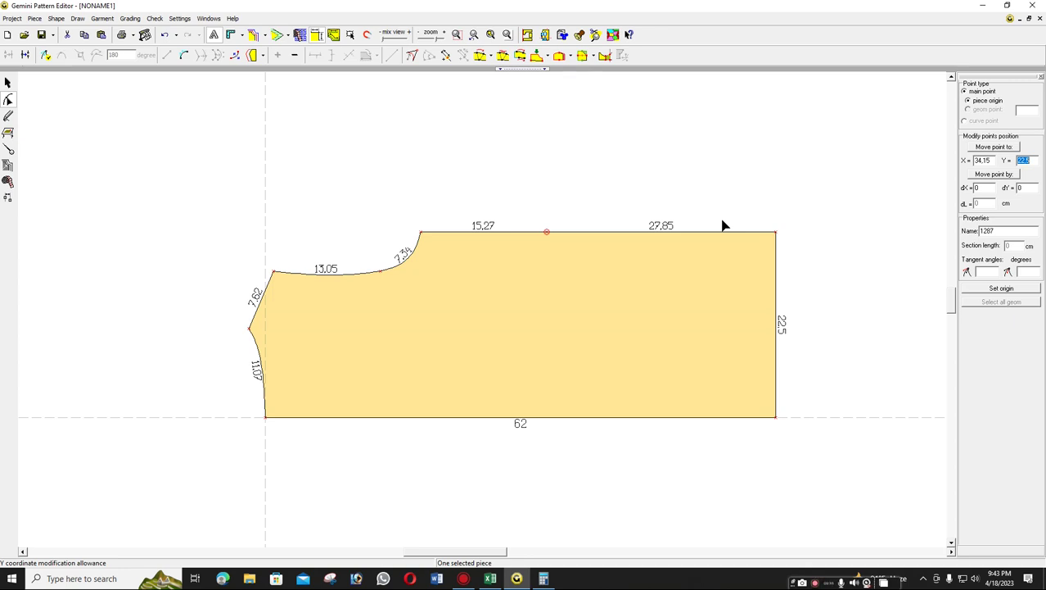
{"action": "type", "text": "19,5"}
{"action": "key", "text": "Return"}
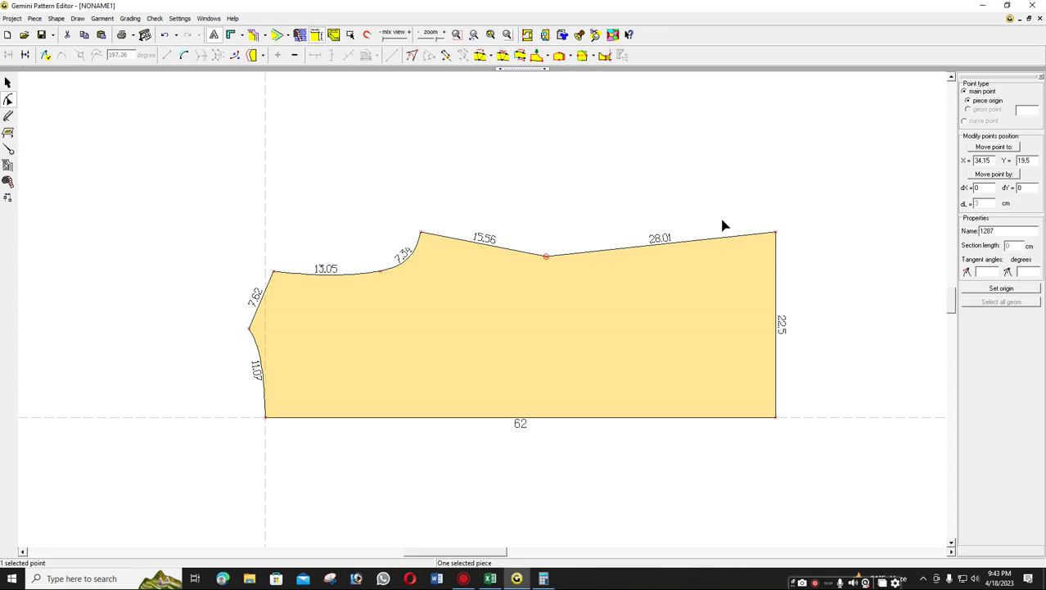
{"action": "left_click", "coordinate": [723, 225]}
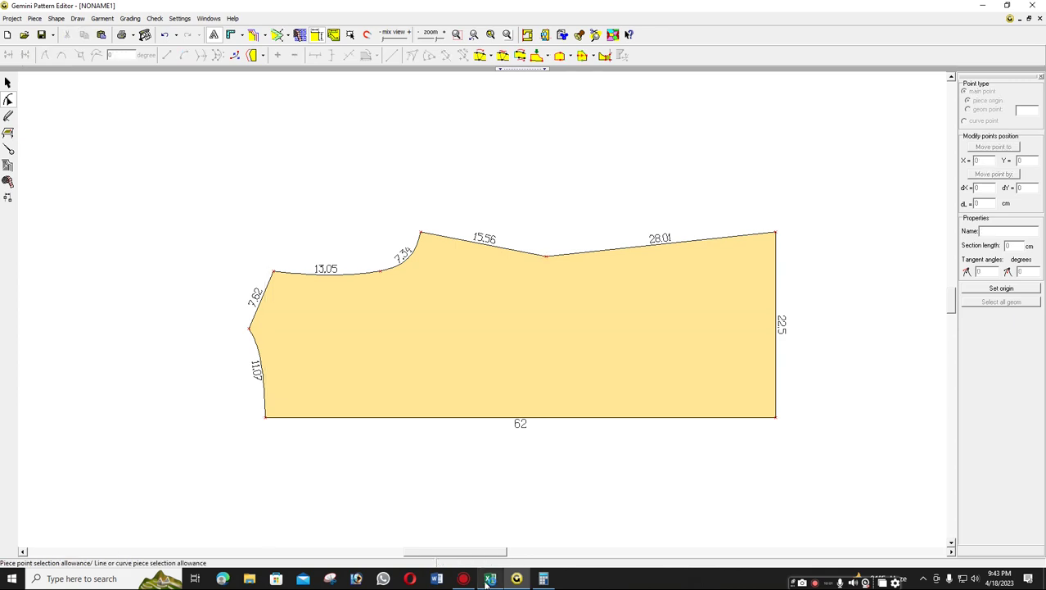
{"action": "left_click", "coordinate": [489, 580]}
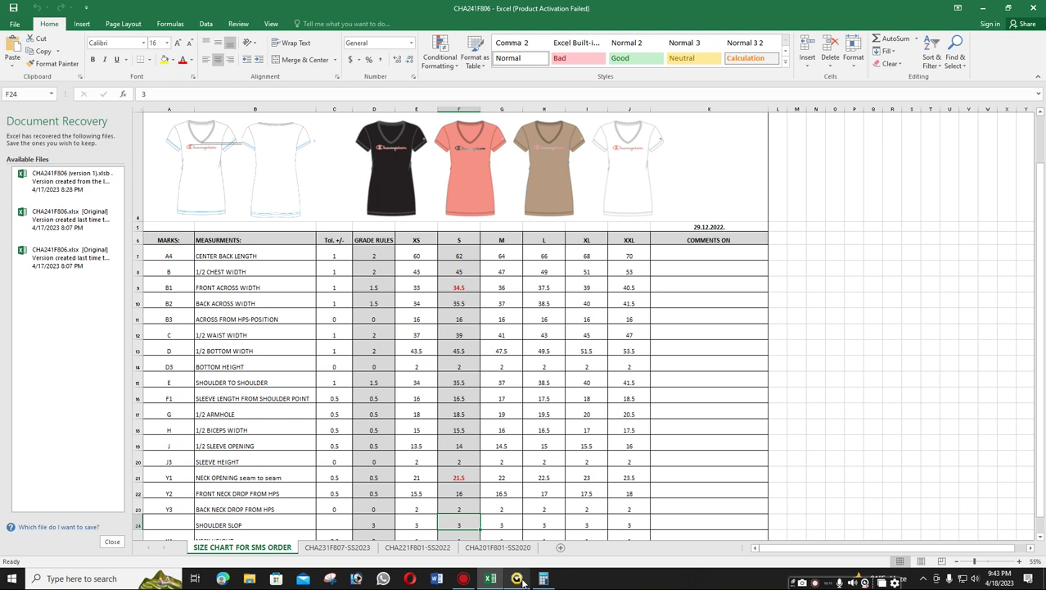
Make the bottom-right corner the origin and raise the top-right corner to Y 22.75.
{"action": "left_click", "coordinate": [520, 579]}
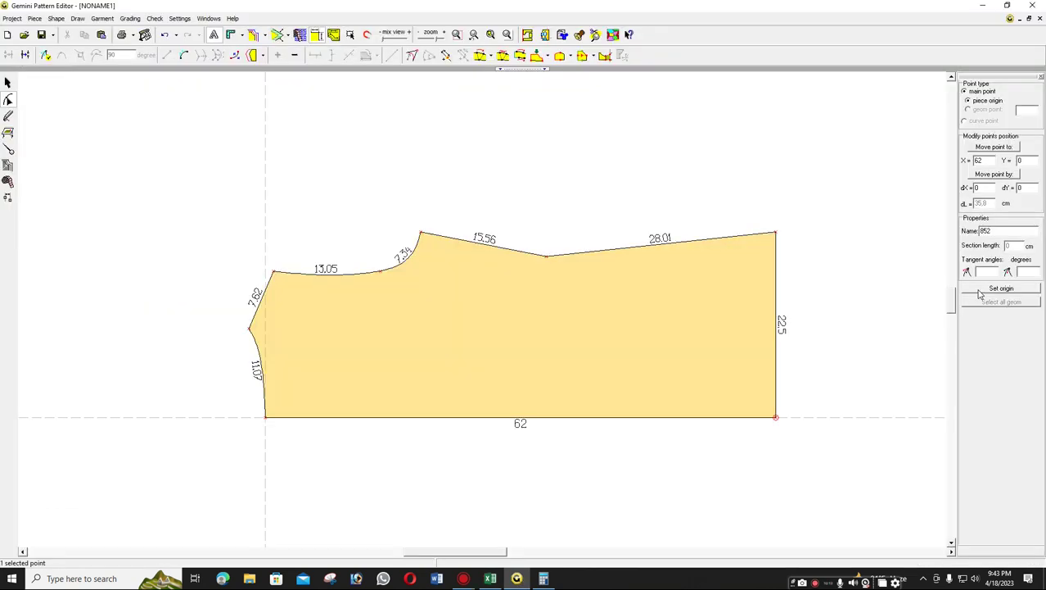
{"action": "left_click", "coordinate": [982, 290]}
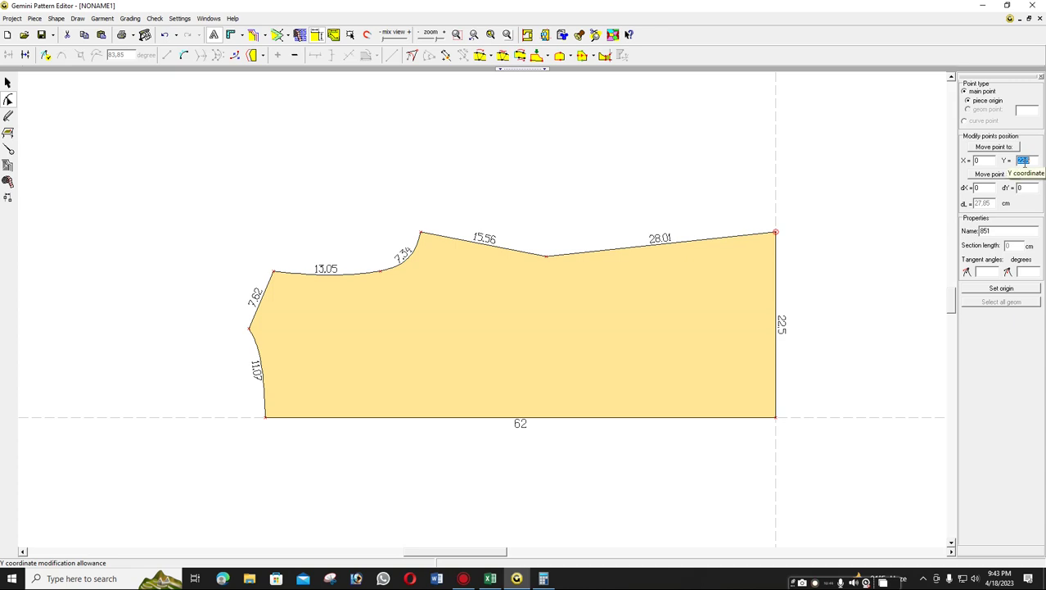
{"action": "type", "text": "22,75"}
{"action": "key", "text": "Return"}
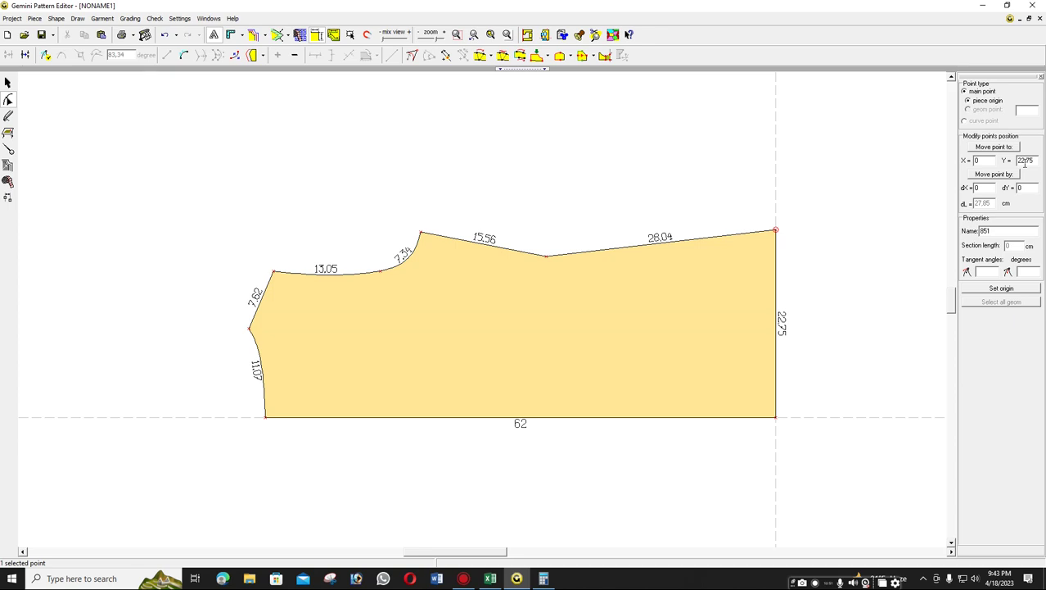
Add a horizontal 31.86 cm grain axis across the middle of the body piece.
{"action": "left_click", "coordinate": [285, 174]}
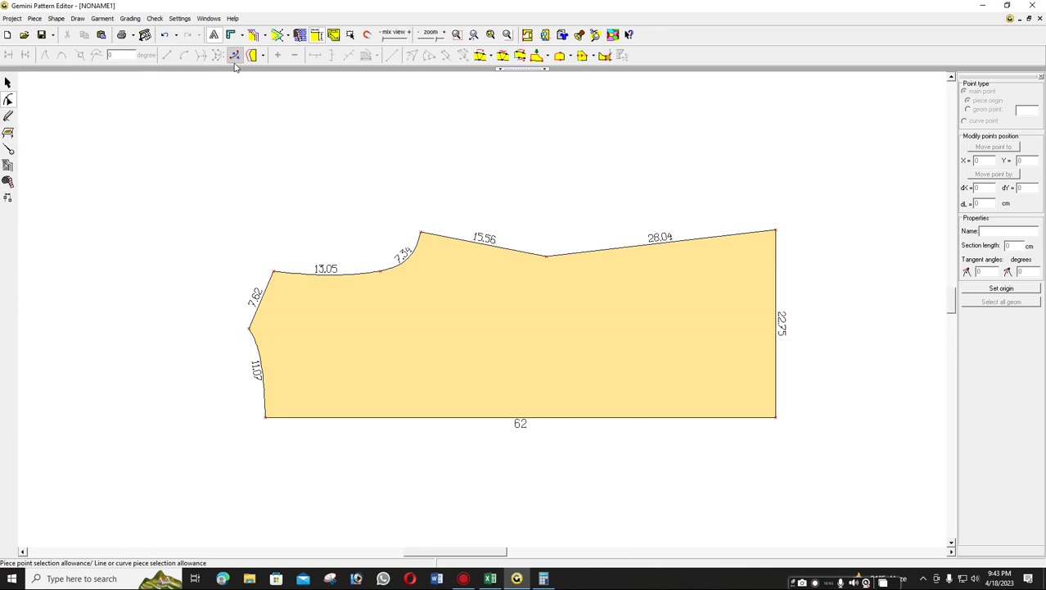
{"action": "left_click", "coordinate": [9, 150]}
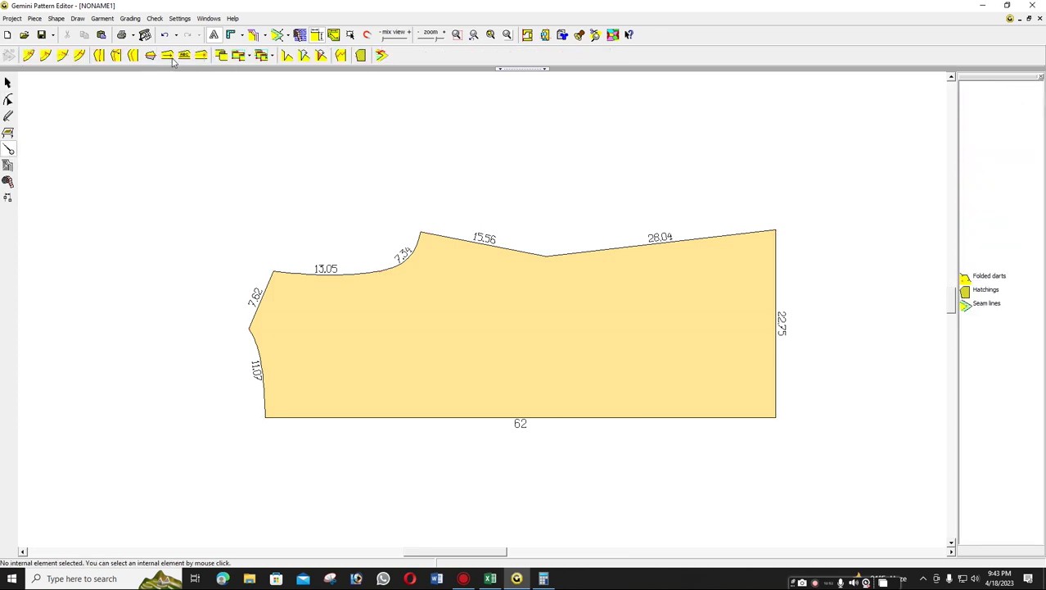
{"action": "left_click", "coordinate": [168, 57]}
{"action": "left_click", "coordinate": [686, 329]}
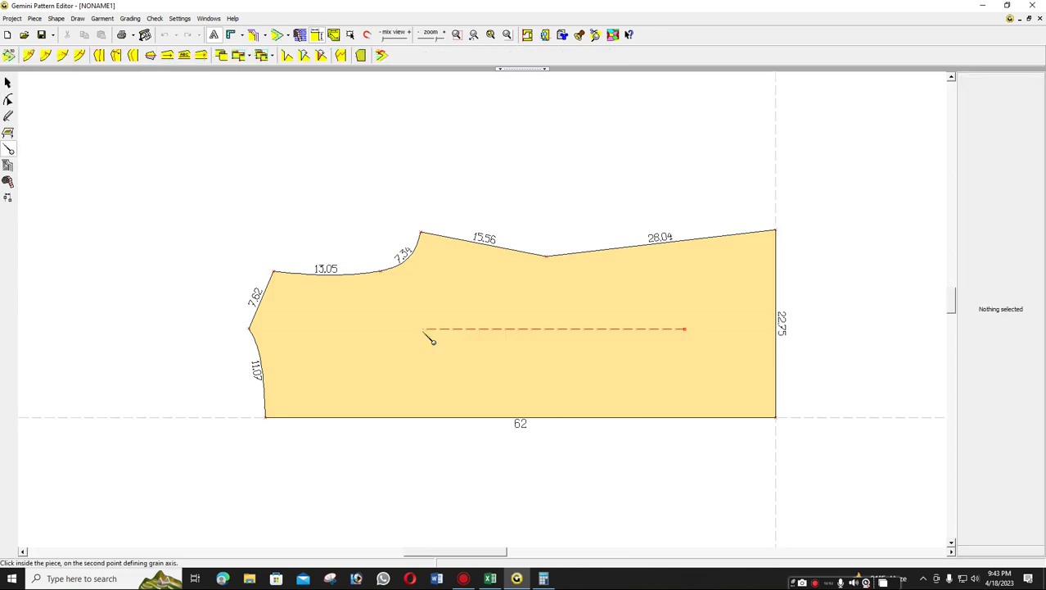
{"action": "left_click", "coordinate": [425, 329]}
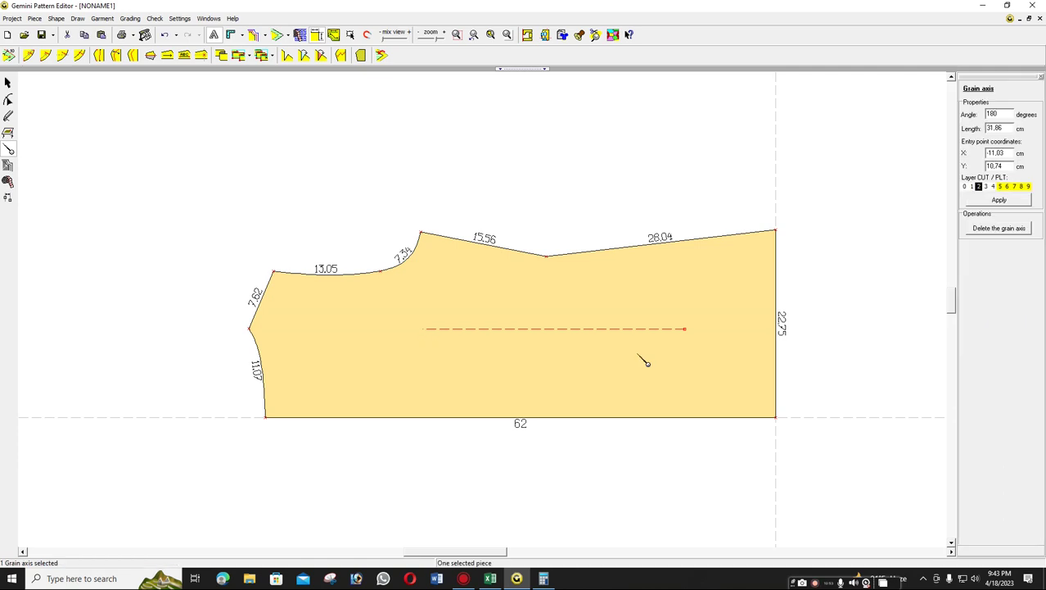
{"action": "key", "text": "Escape"}
{"action": "double_click", "coordinate": [496, 248]}
{"action": "left_click", "coordinate": [495, 249]}
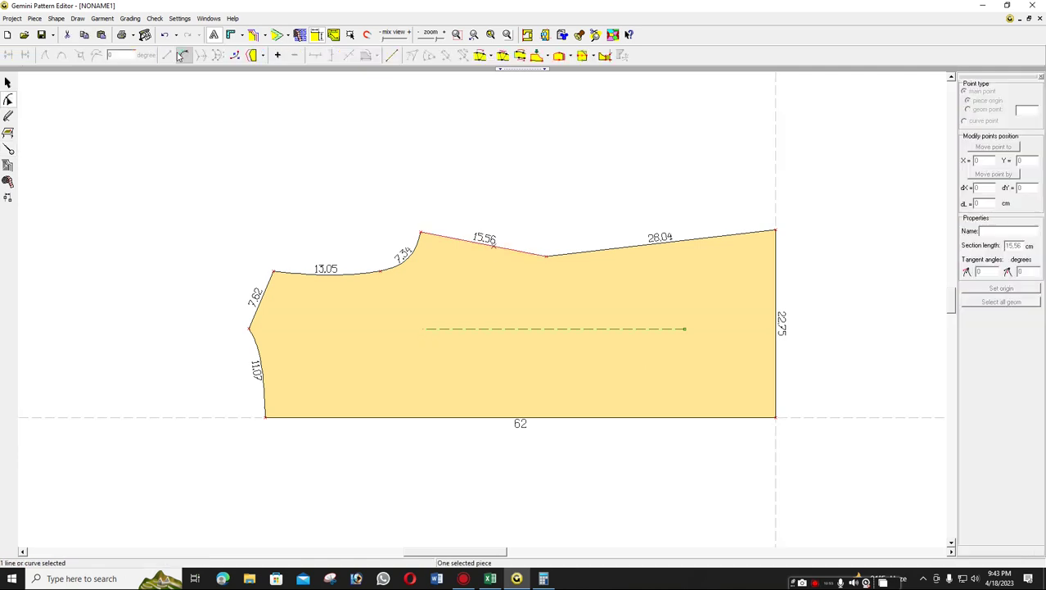
Convert the 28.04 top edge into a curve, leaving the corner horizontally and smoothing through its middle point.
{"action": "left_click", "coordinate": [508, 257]}
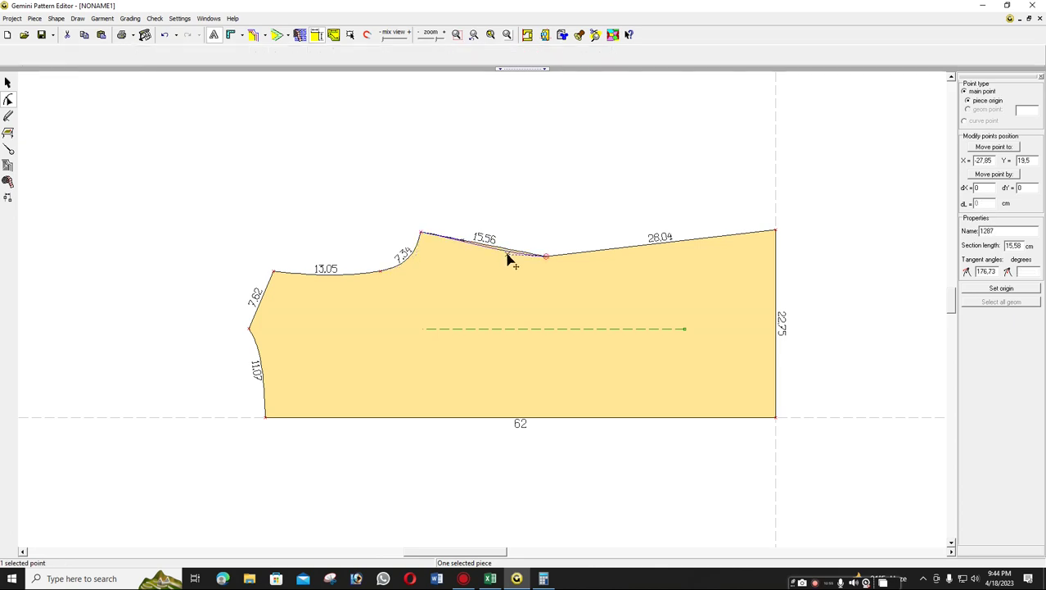
{"action": "left_click", "coordinate": [596, 297]}
{"action": "left_click", "coordinate": [584, 253]}
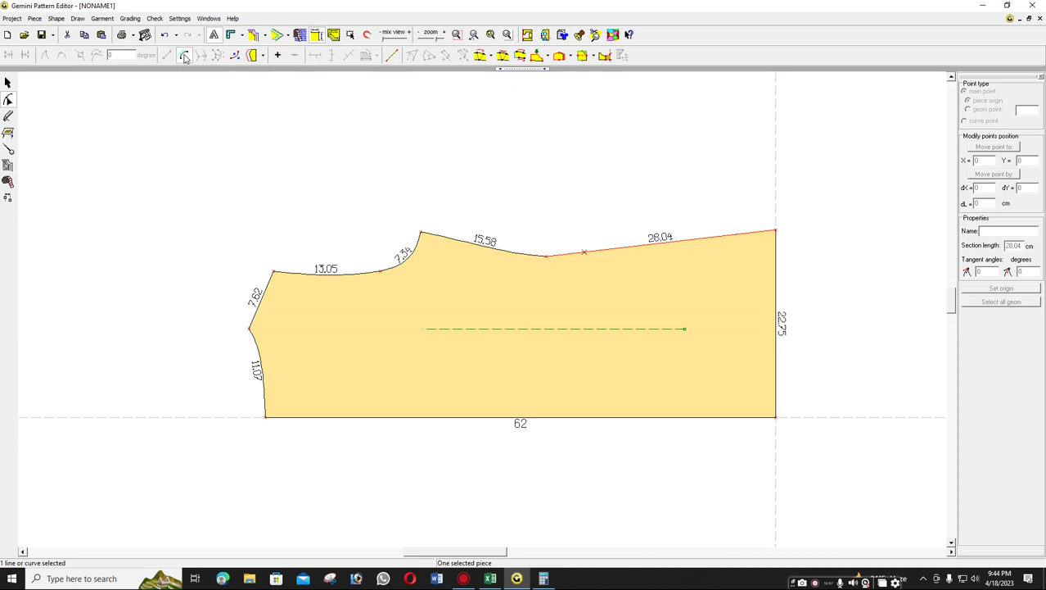
{"action": "left_click", "coordinate": [185, 57]}
{"action": "left_click", "coordinate": [600, 260]}
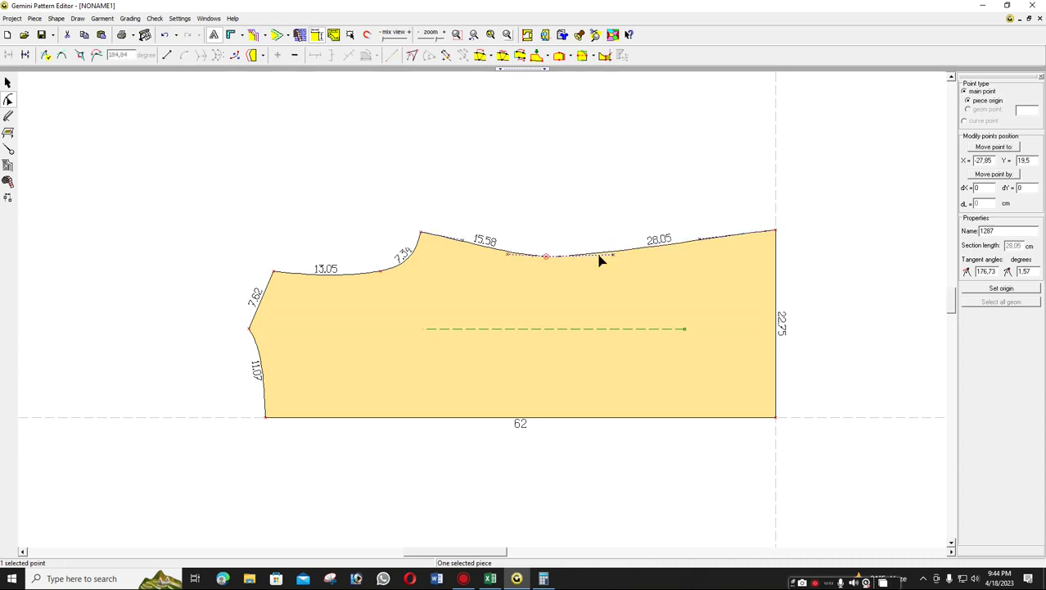
{"action": "left_click", "coordinate": [700, 240]}
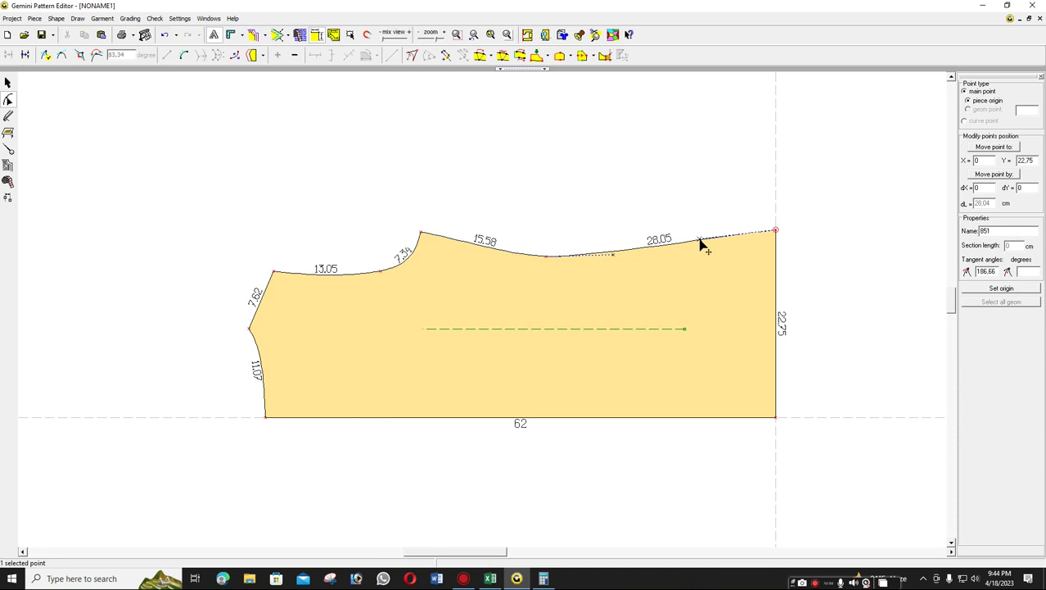
{"action": "left_click_drag", "start_coordinate": [700, 240], "coordinate": [690, 233]}
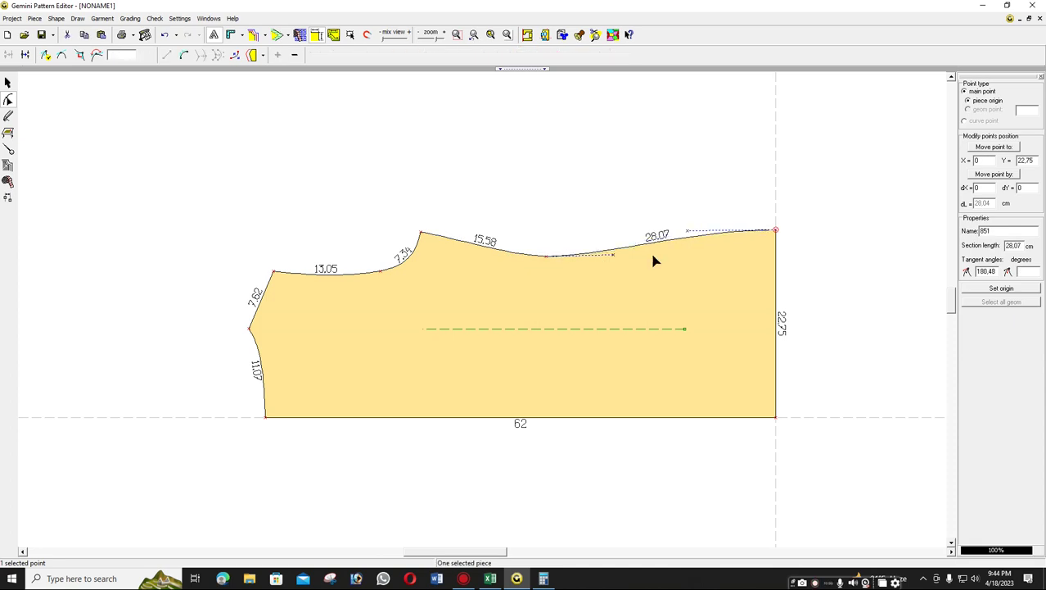
{"action": "left_click_drag", "start_coordinate": [614, 256], "coordinate": [627, 259]}
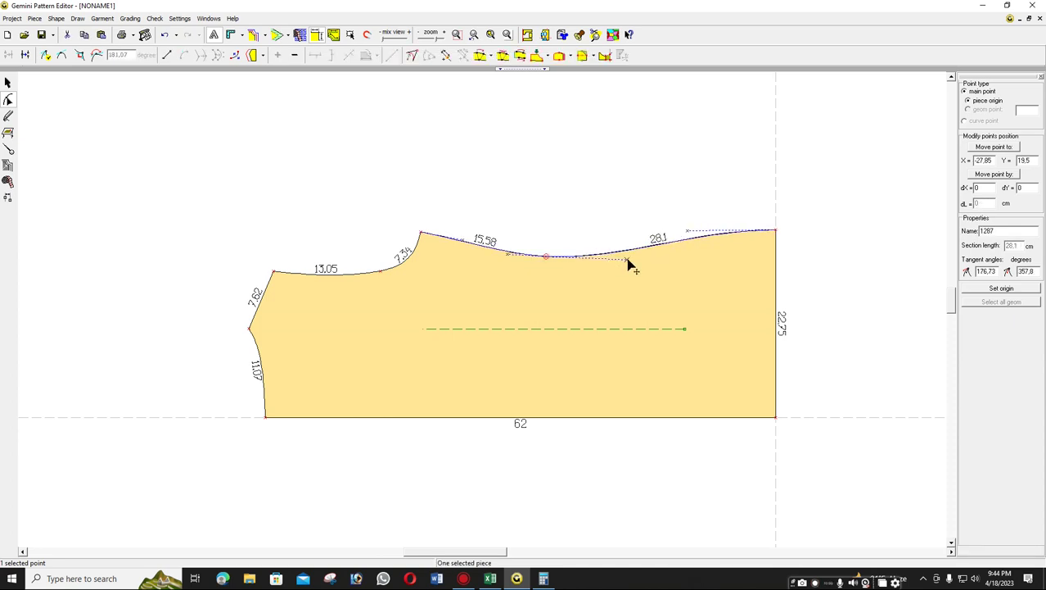
Fine-tune the curve near its middle so the edges read 15.58 and 28.08, then deselect.
{"action": "scroll", "coordinate": [534, 211], "scroll_direction": "down", "scroll_amount": 1}
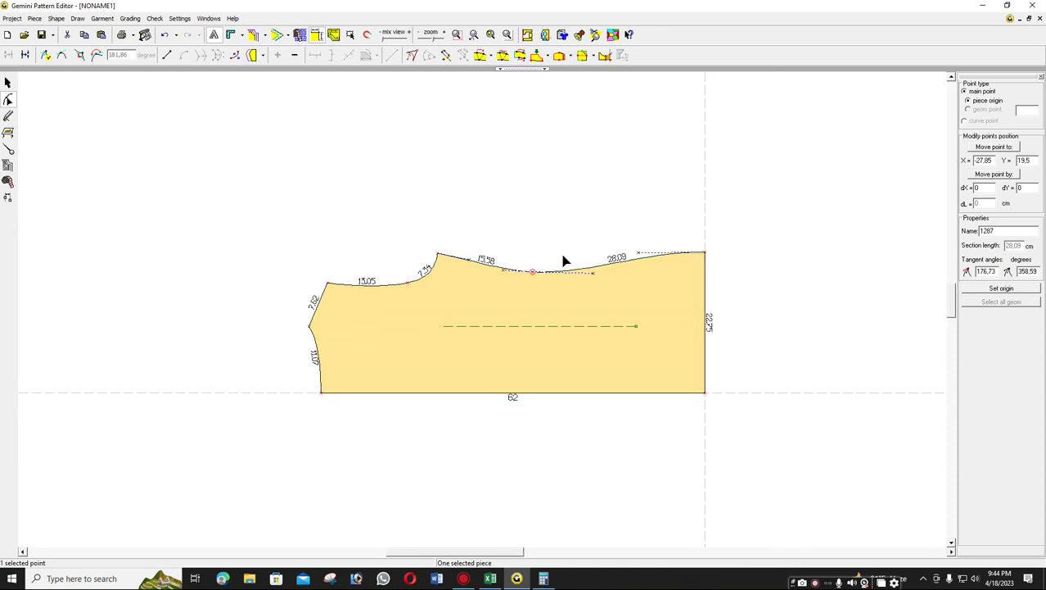
{"action": "left_click", "coordinate": [542, 224]}
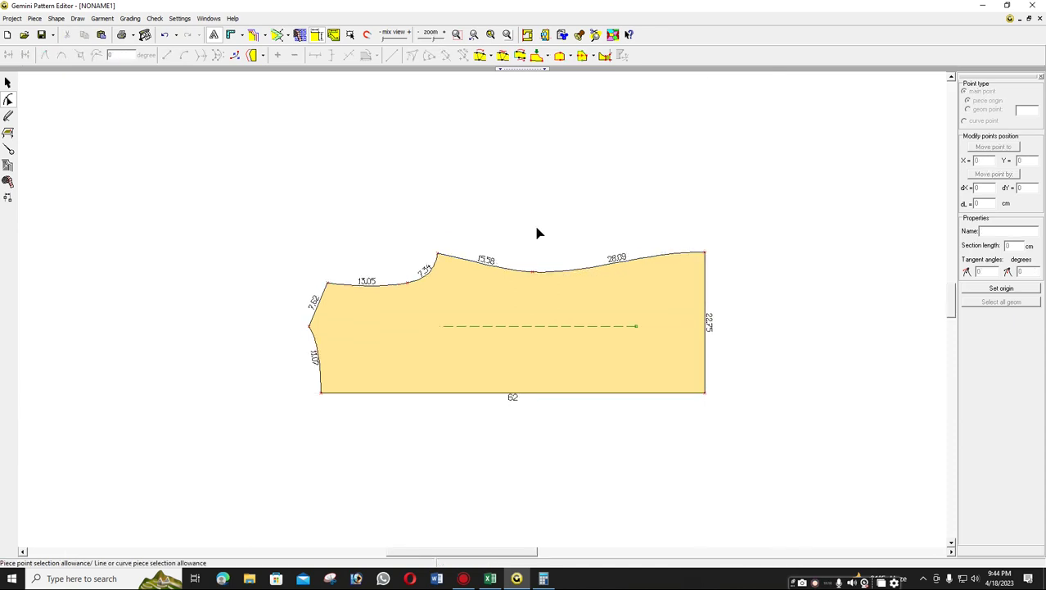
{"action": "left_click", "coordinate": [533, 270]}
{"action": "scroll", "coordinate": [519, 296], "scroll_direction": "up", "scroll_amount": 1}
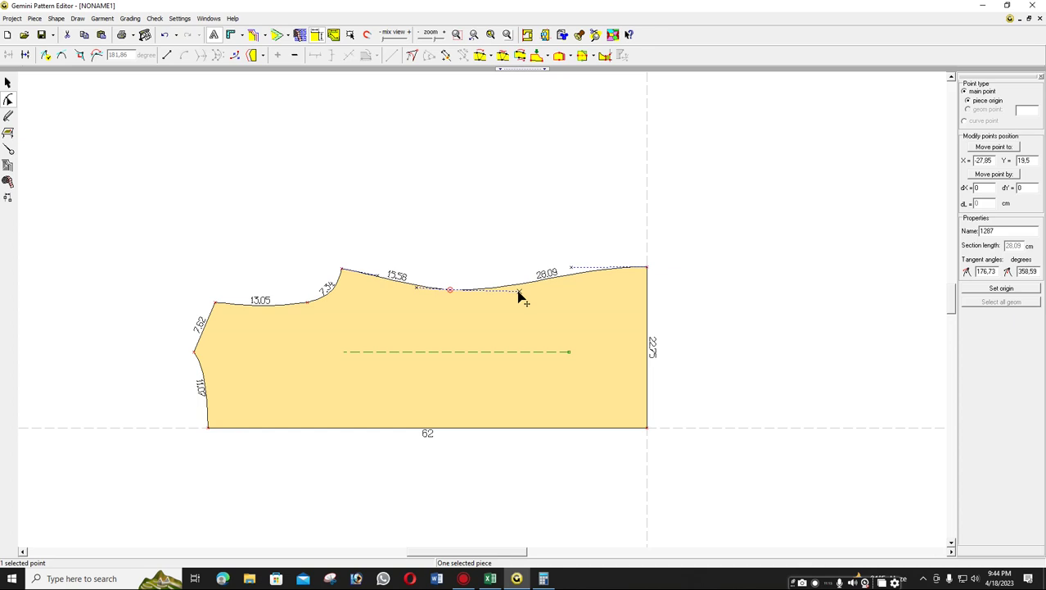
{"action": "left_click_drag", "start_coordinate": [519, 293], "coordinate": [514, 291]}
{"action": "left_click", "coordinate": [514, 295]}
{"action": "scroll", "coordinate": [467, 319], "scroll_direction": "down", "scroll_amount": 1}
{"action": "scroll", "coordinate": [485, 311], "scroll_direction": "up", "scroll_amount": 2}
{"action": "scroll", "coordinate": [485, 316], "scroll_direction": "down", "scroll_amount": 1}
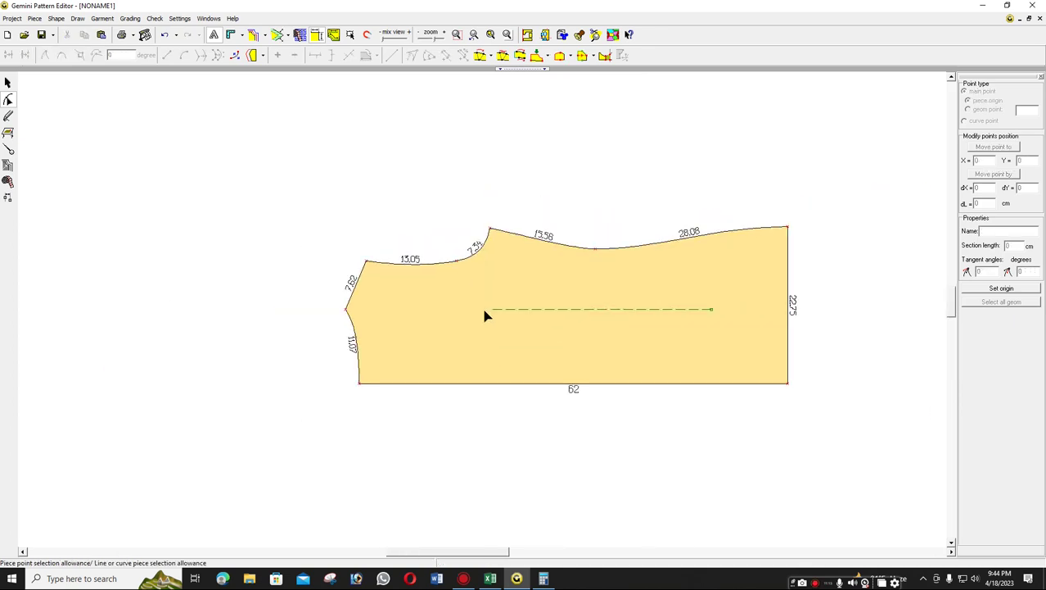
{"action": "scroll", "coordinate": [484, 315], "scroll_direction": "down", "scroll_amount": 1}
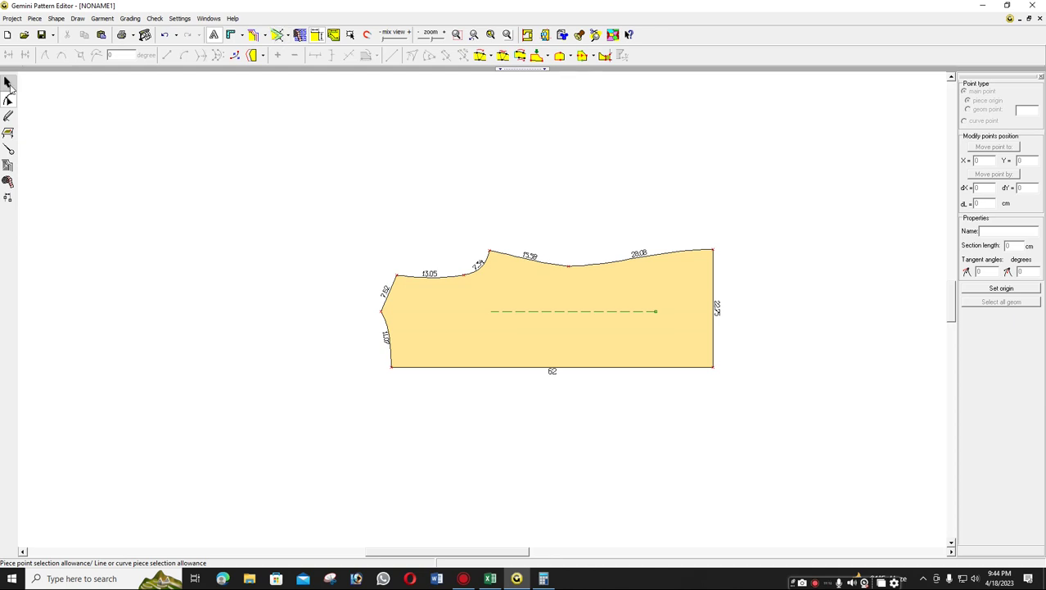
After checking the size chart, give the body piece a 2 cm seam allowance.
{"action": "left_click", "coordinate": [483, 314]}
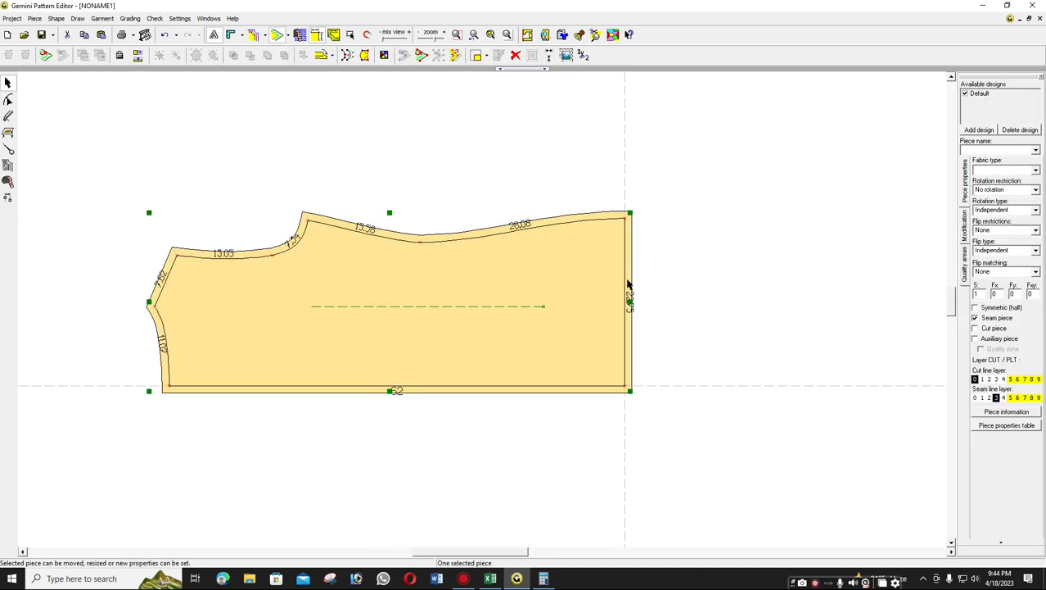
{"action": "left_click", "coordinate": [491, 579]}
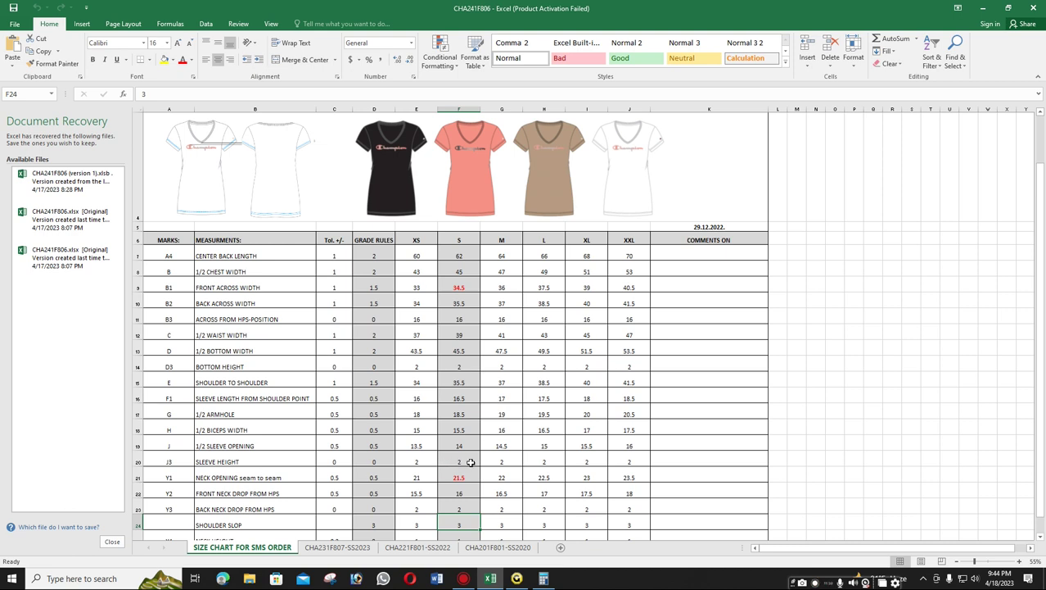
{"action": "left_click", "coordinate": [521, 578]}
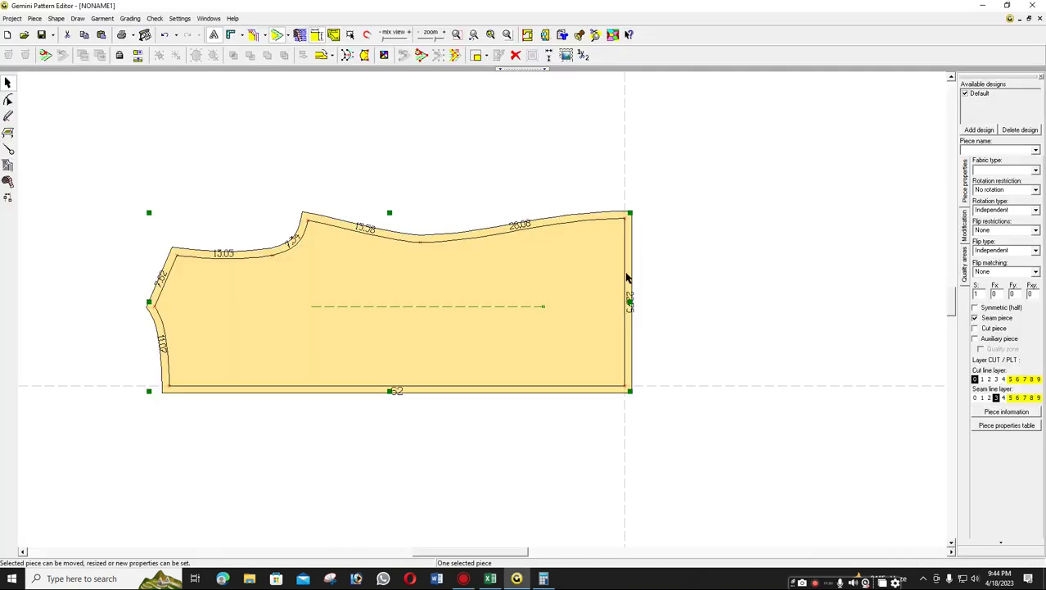
{"action": "left_click", "coordinate": [8, 149]}
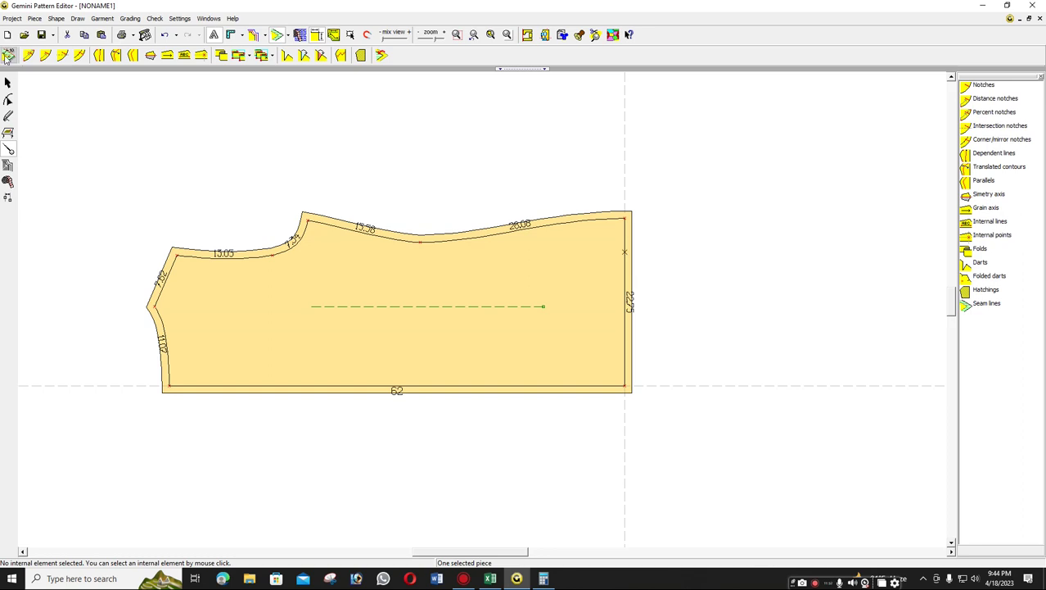
{"action": "left_click", "coordinate": [628, 253]}
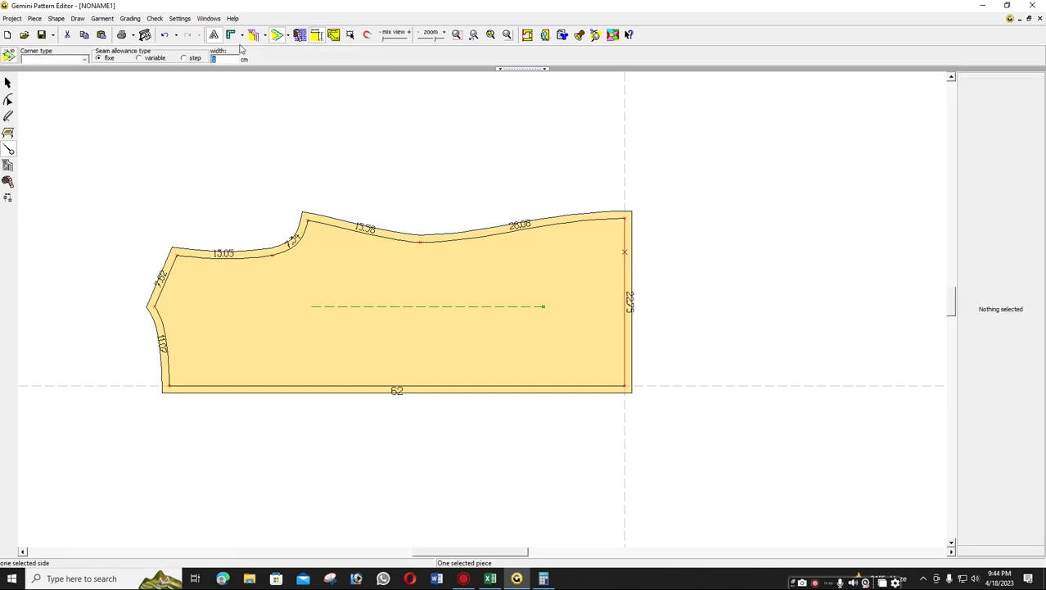
{"action": "type", "text": "2"}
{"action": "key", "text": "Return"}
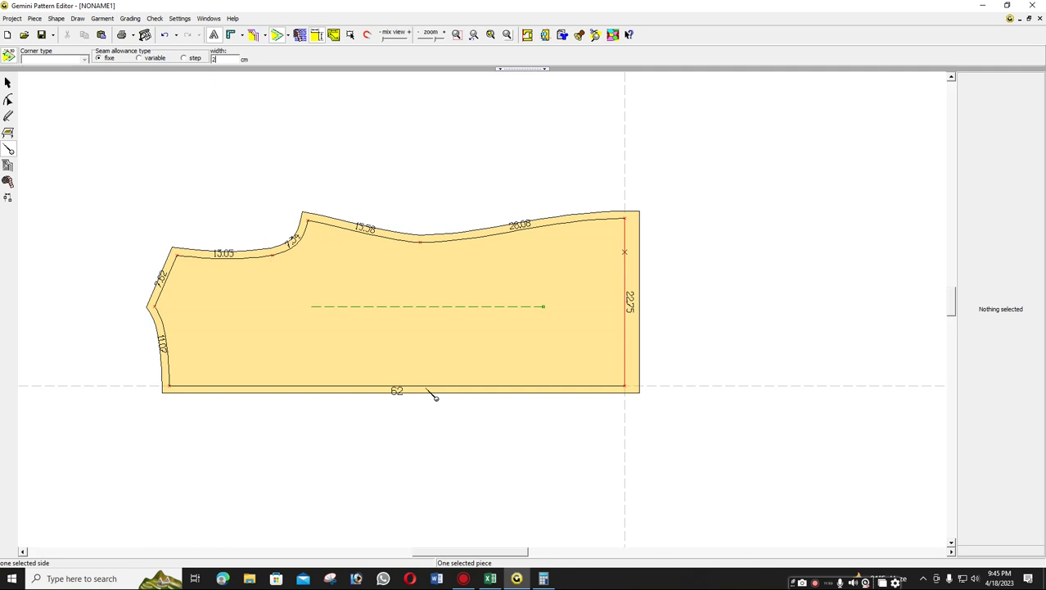
Set the seam allowance on the 62 cm bottom edge to 0.
{"action": "left_click", "coordinate": [434, 396]}
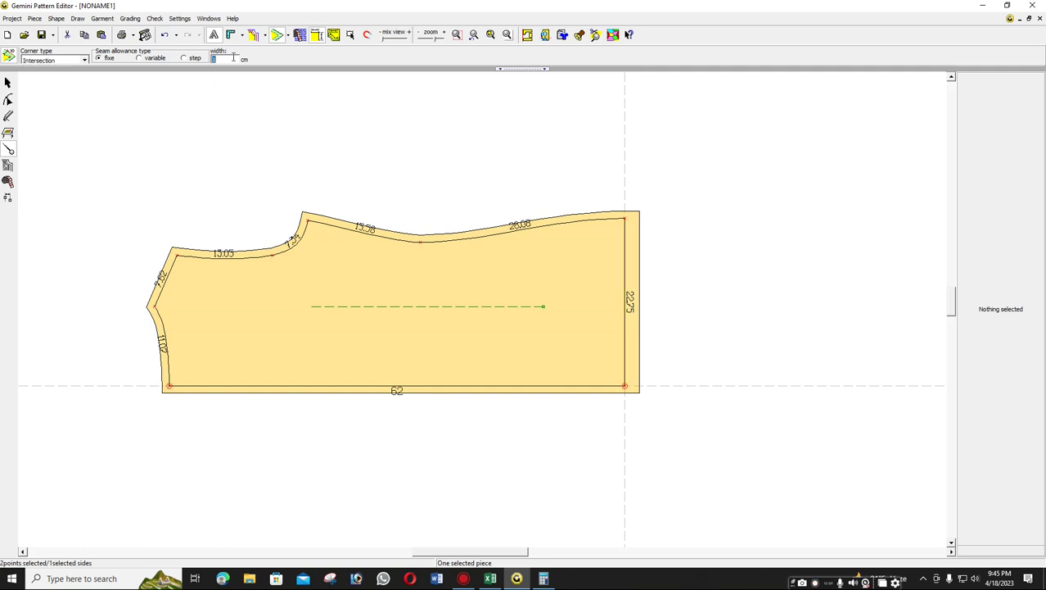
{"action": "type", "text": "0"}
{"action": "key", "text": "Return"}
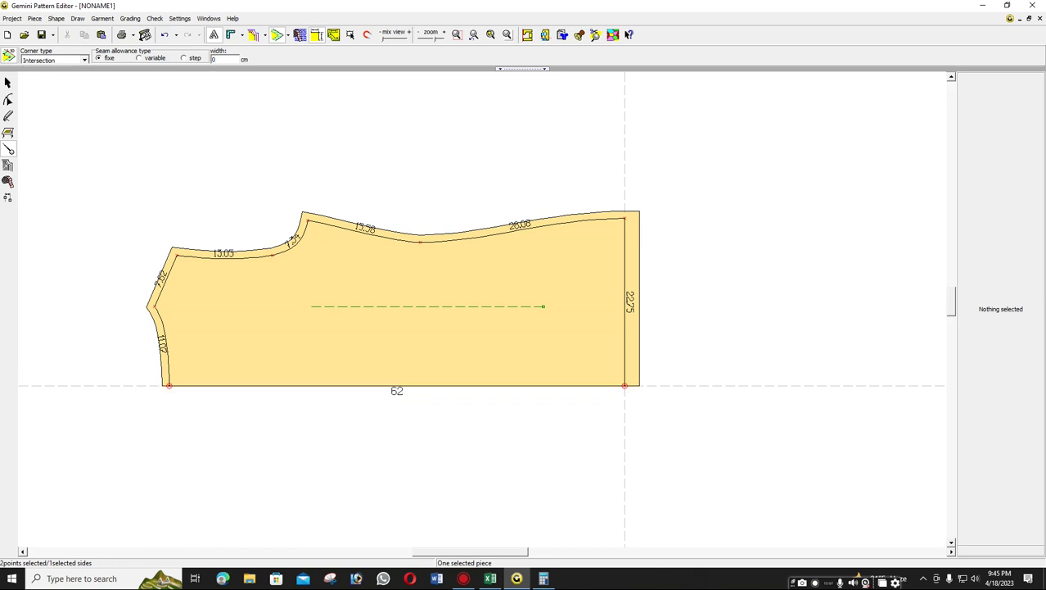
{"action": "left_click", "coordinate": [8, 133]}
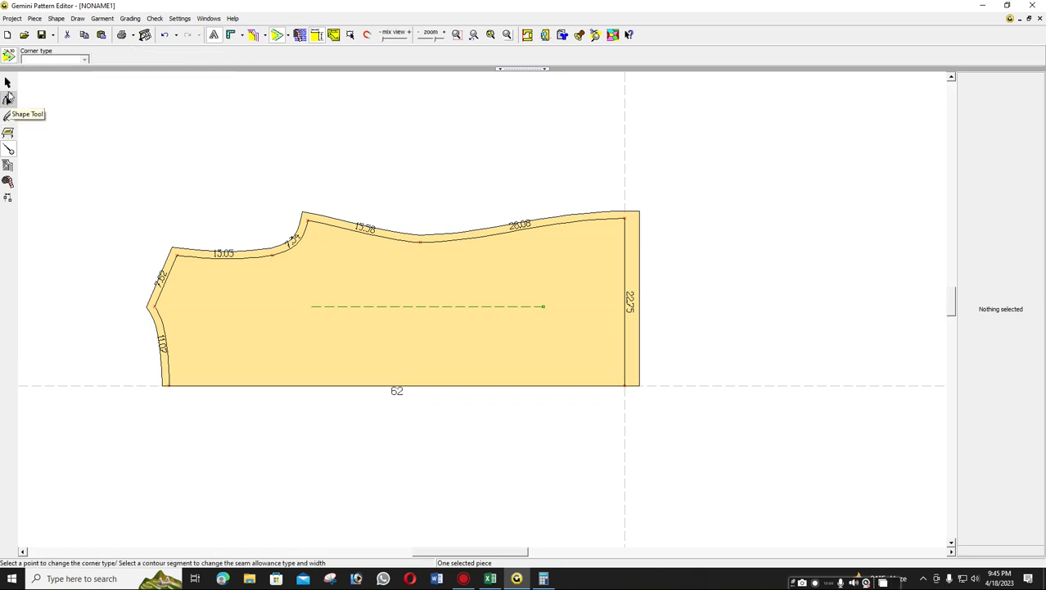
Add a symmetry axis on the 62 cm bottom edge to mirror the body piece into a full shape.
{"action": "left_click", "coordinate": [8, 98]}
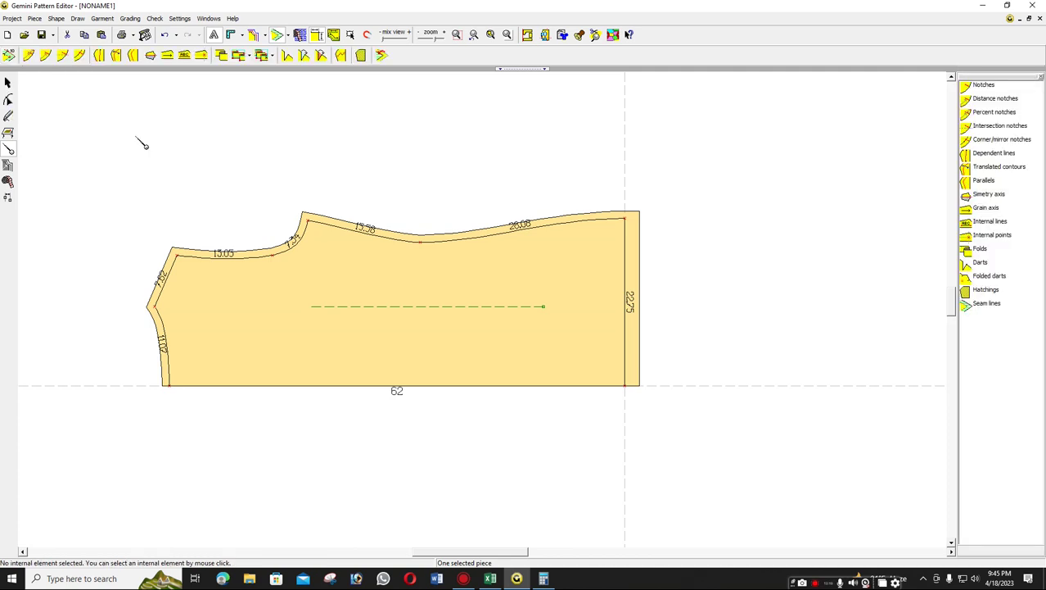
{"action": "left_click", "coordinate": [150, 54]}
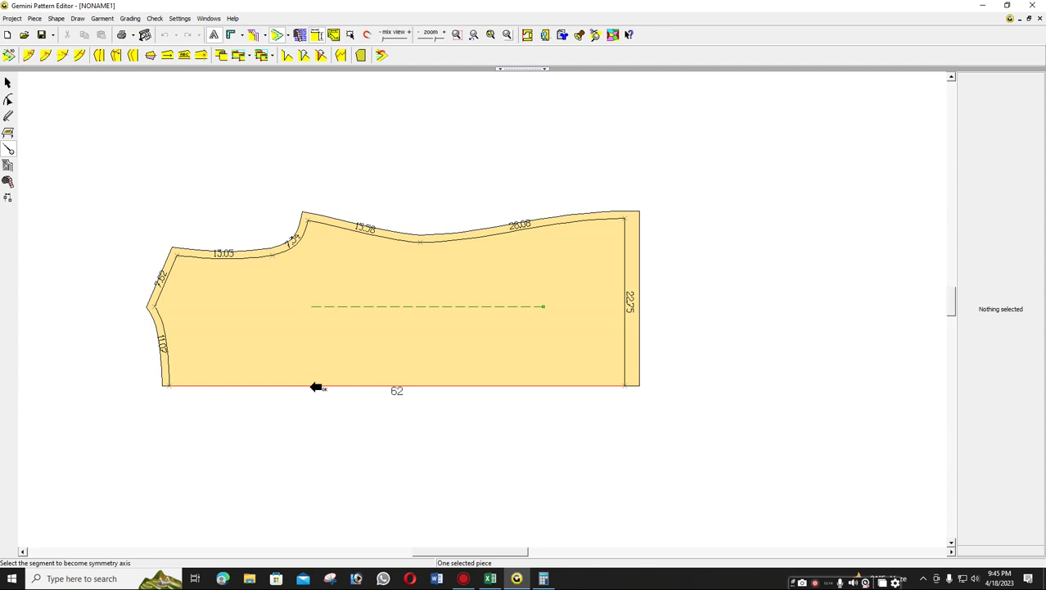
{"action": "left_click", "coordinate": [317, 387]}
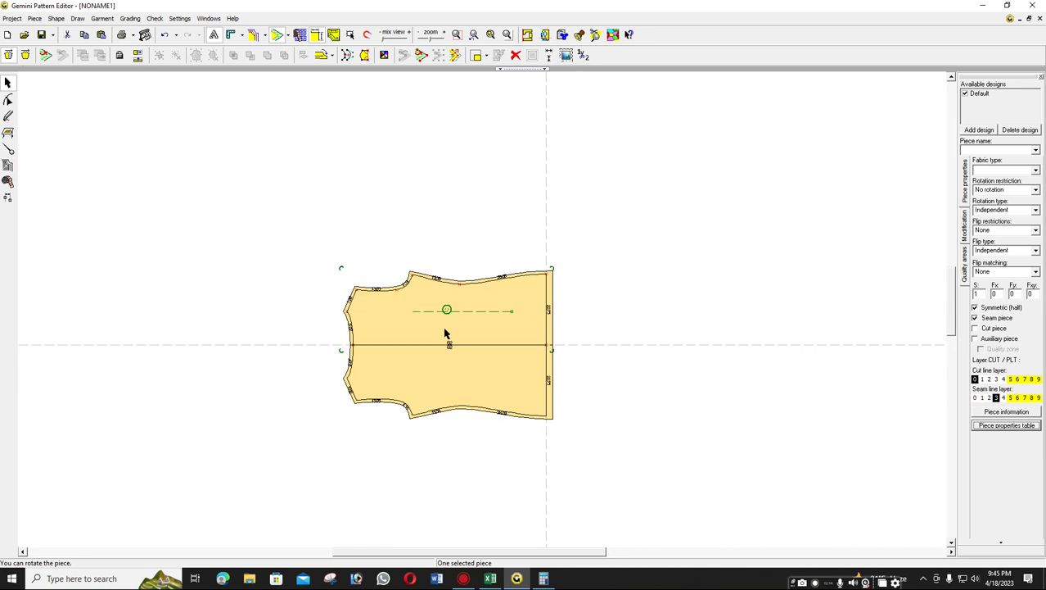
{"action": "scroll", "coordinate": [445, 334], "scroll_direction": "up", "scroll_amount": 1}
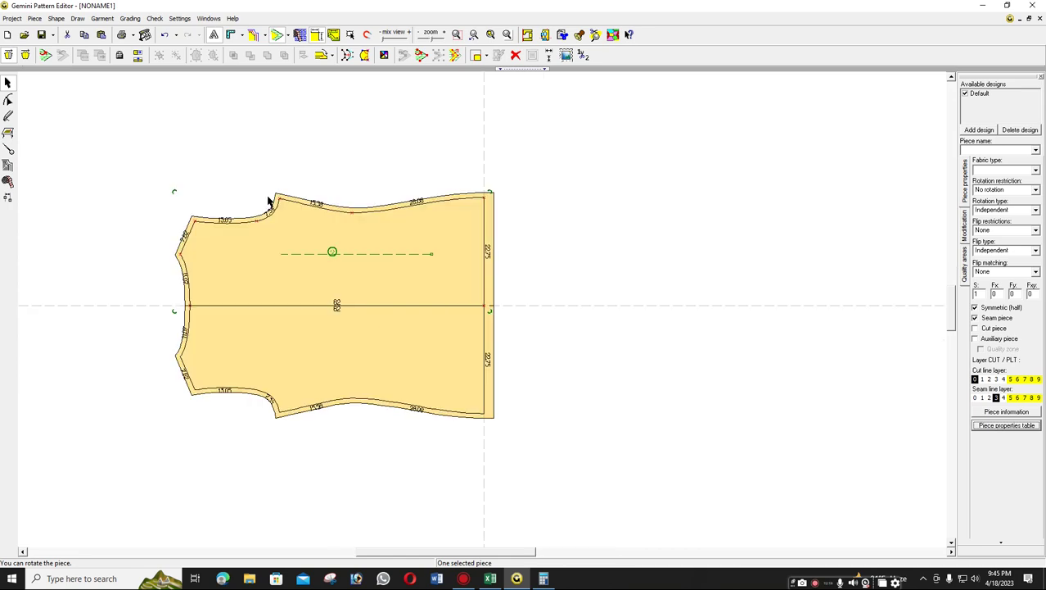
{"action": "mouse_move", "coordinate": [286, 205]}
{"action": "left_mouse_down"}
{"action": "mouse_move", "coordinate": [354, 258]}
{"action": "mouse_move", "coordinate": [325, 269]}
{"action": "left_mouse_up"}
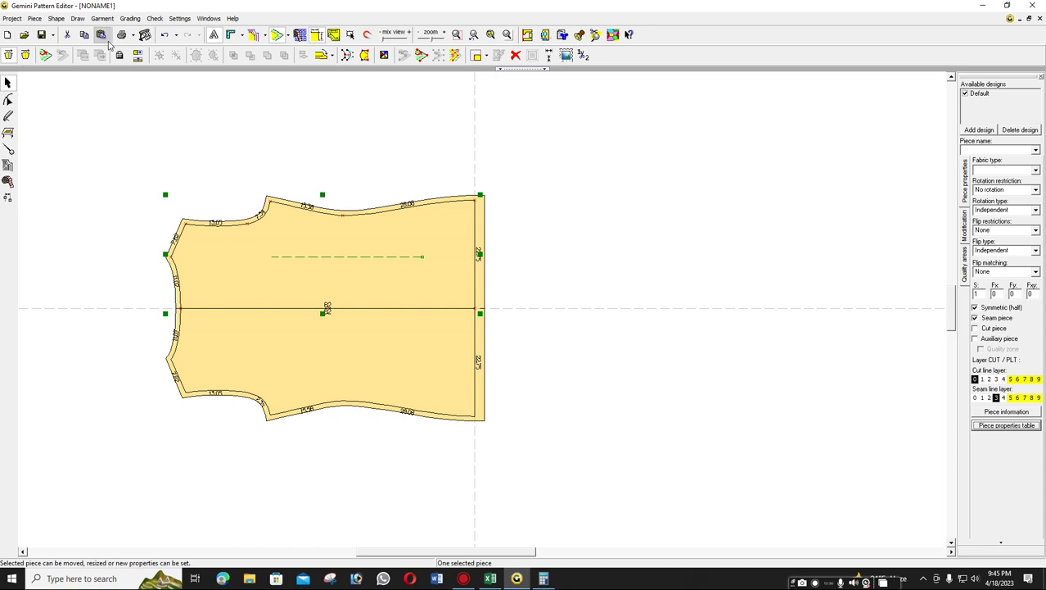
{"action": "left_click", "coordinate": [101, 35]}
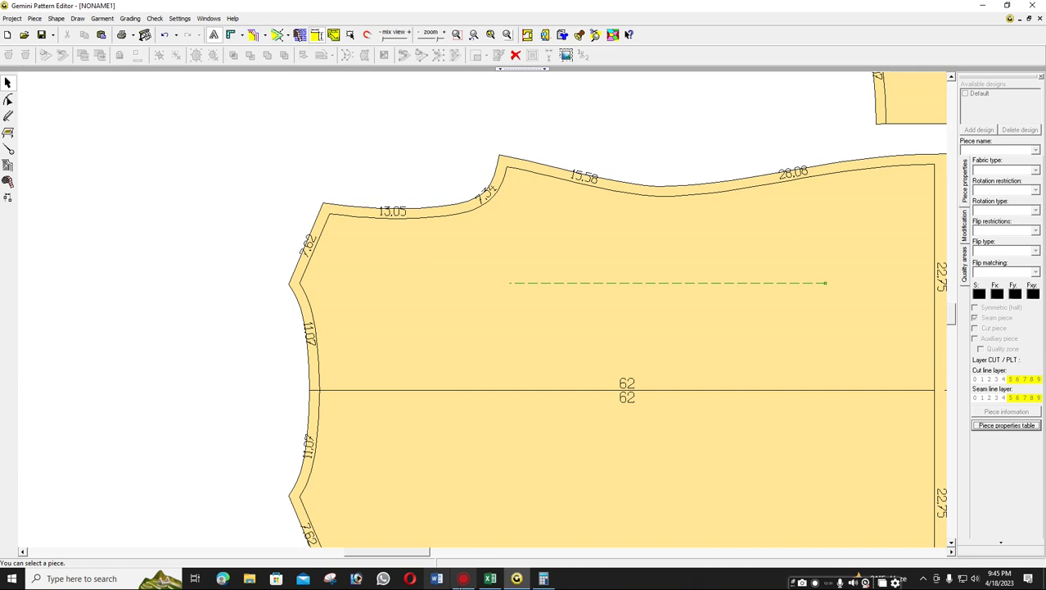
{"action": "key", "text": "alt+Tab"}
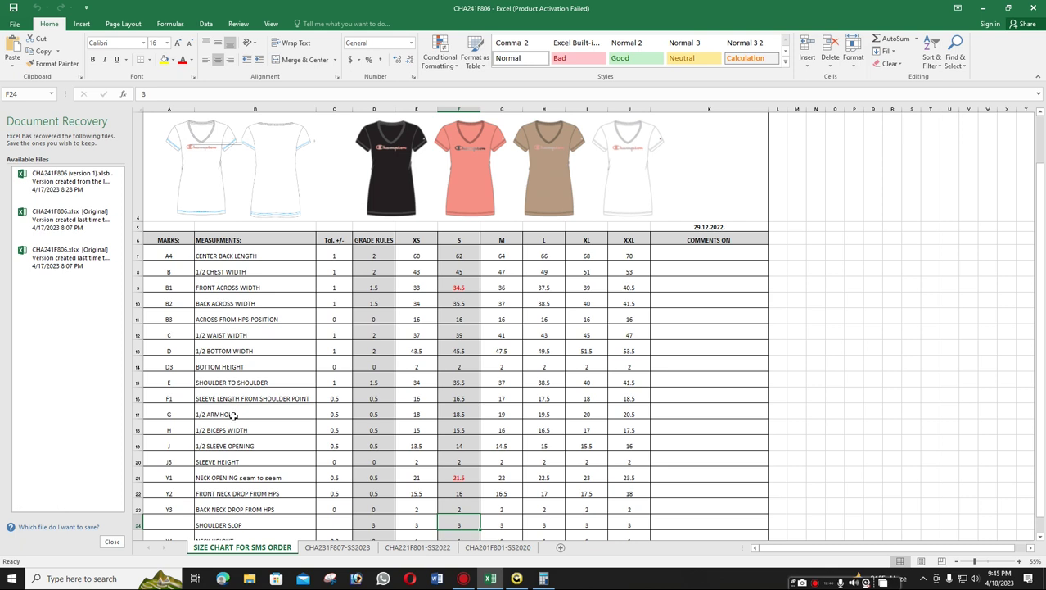
{"action": "left_click", "coordinate": [257, 496]}
{"action": "left_click", "coordinate": [458, 493]}
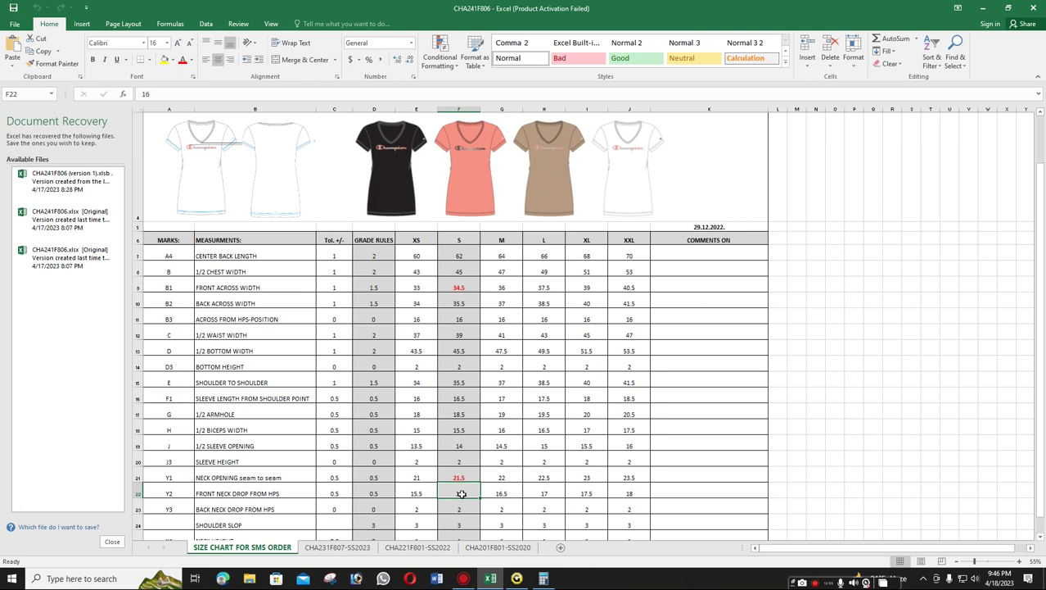
{"action": "left_click", "coordinate": [518, 578]}
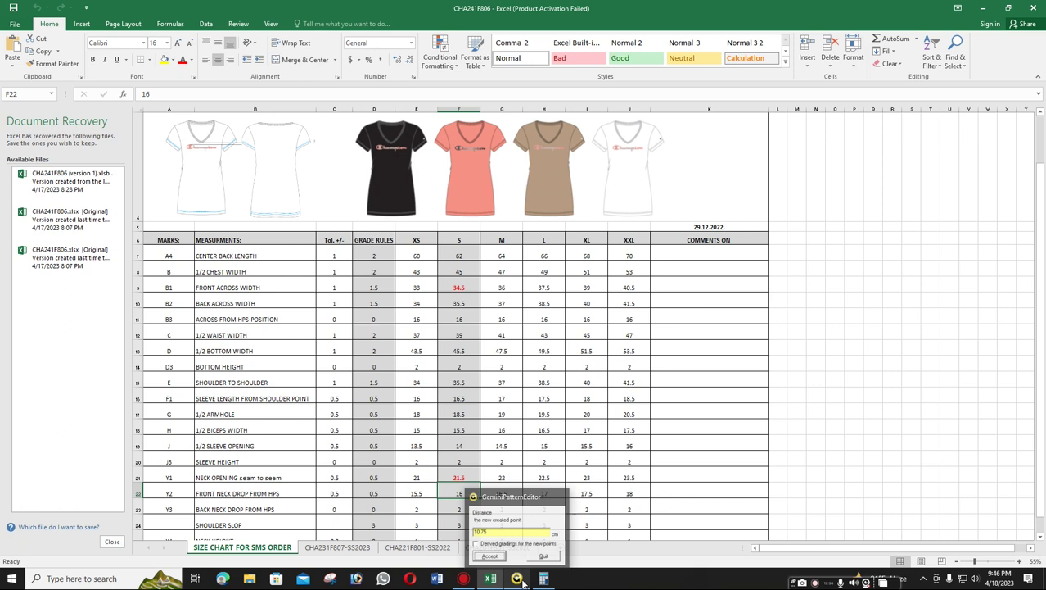
{"action": "left_click", "coordinate": [522, 580]}
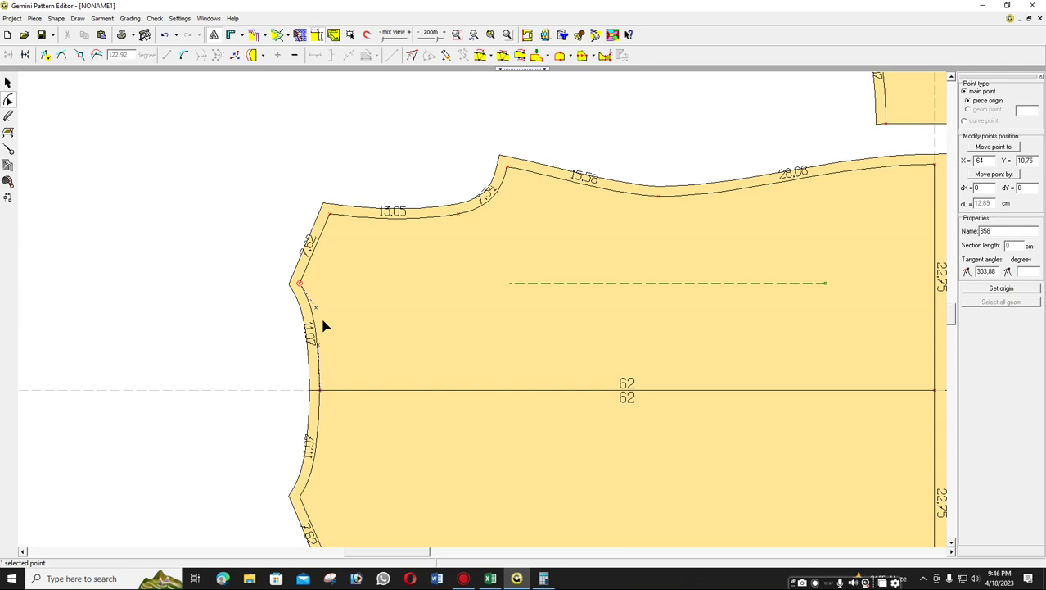
Move the centre neck point to X 16 and smooth both V-neckline edges to 19.59 cm.
{"action": "left_click", "coordinate": [984, 161]}
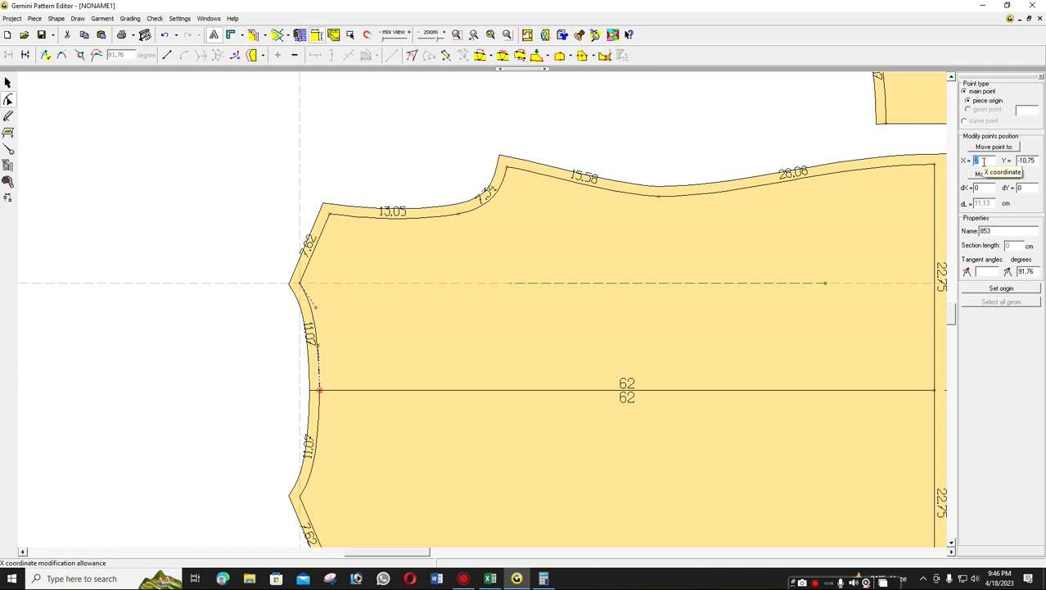
{"action": "type", "text": "16"}
{"action": "key", "text": "Return"}
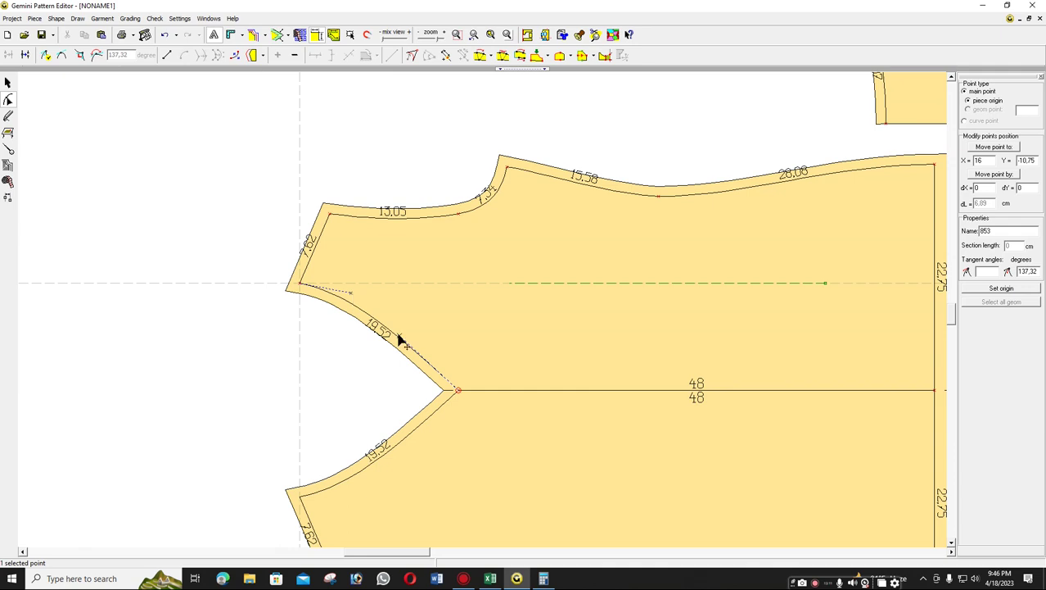
{"action": "left_click_drag", "start_coordinate": [400, 339], "coordinate": [350, 296]}
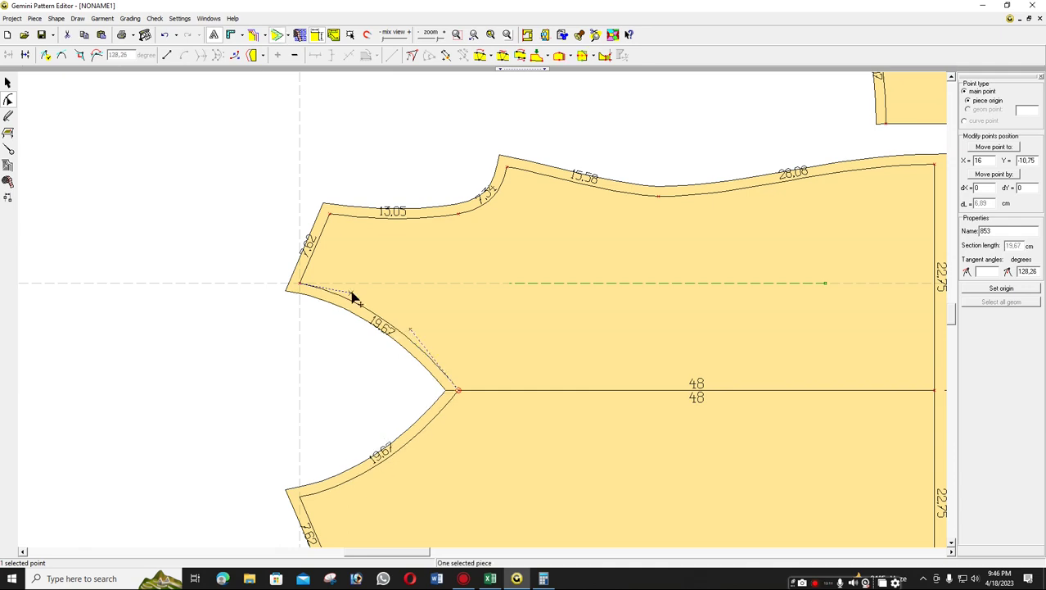
{"action": "left_click", "coordinate": [350, 296]}
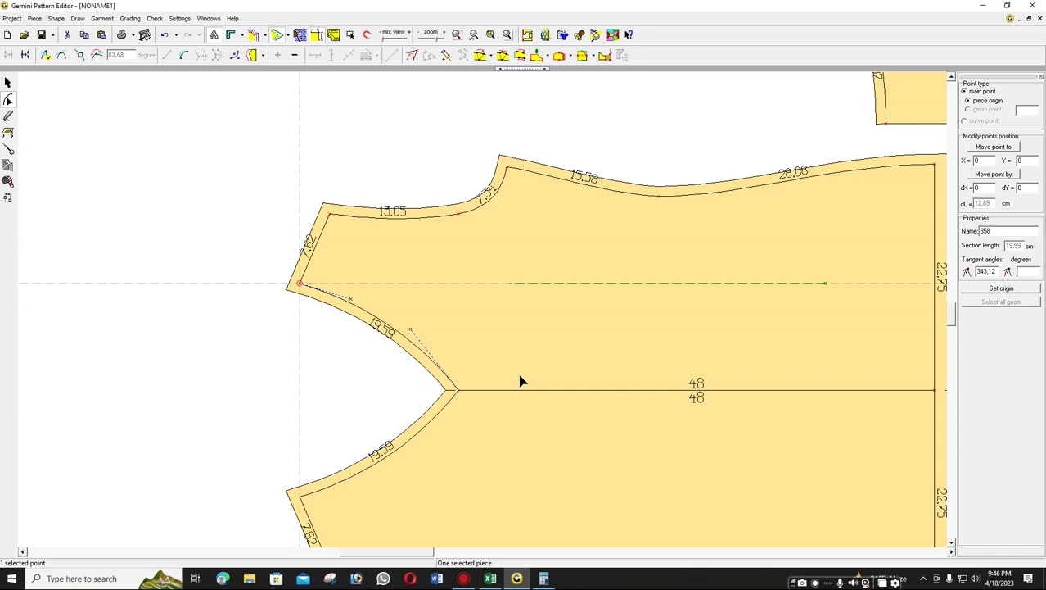
Zoom out to both pattern pieces and review the size chart spreadsheet again.
{"action": "key", "text": "Home"}
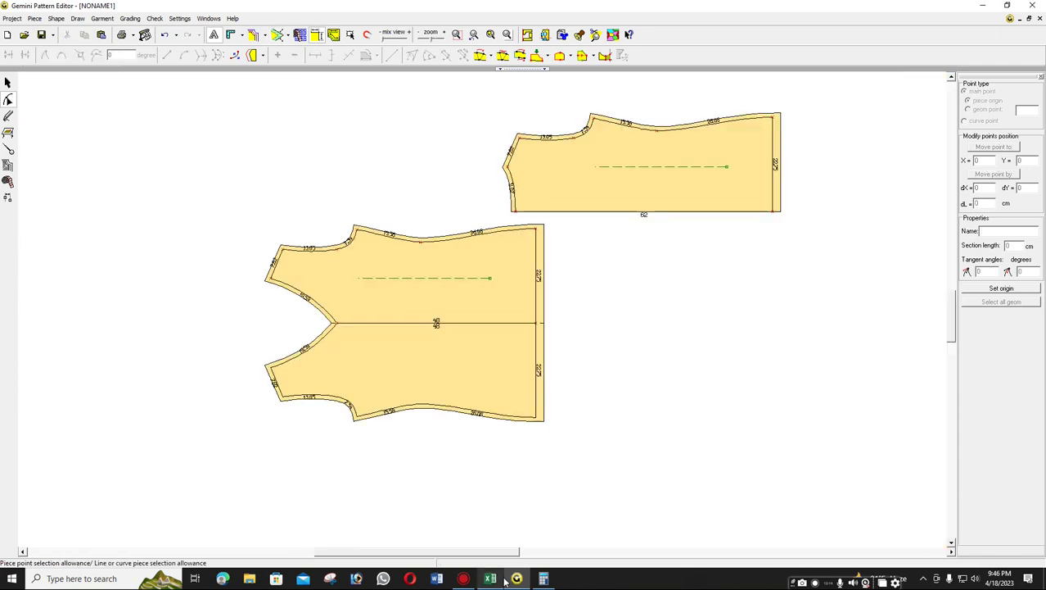
{"action": "left_click", "coordinate": [501, 578]}
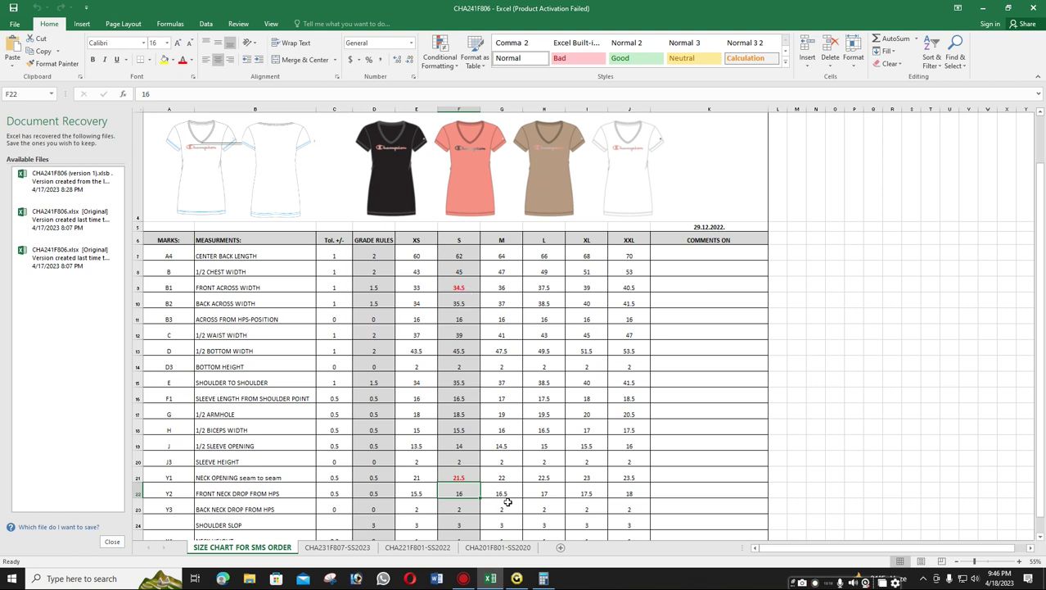
{"action": "left_click", "coordinate": [518, 580]}
{"action": "left_click", "coordinate": [517, 579]}
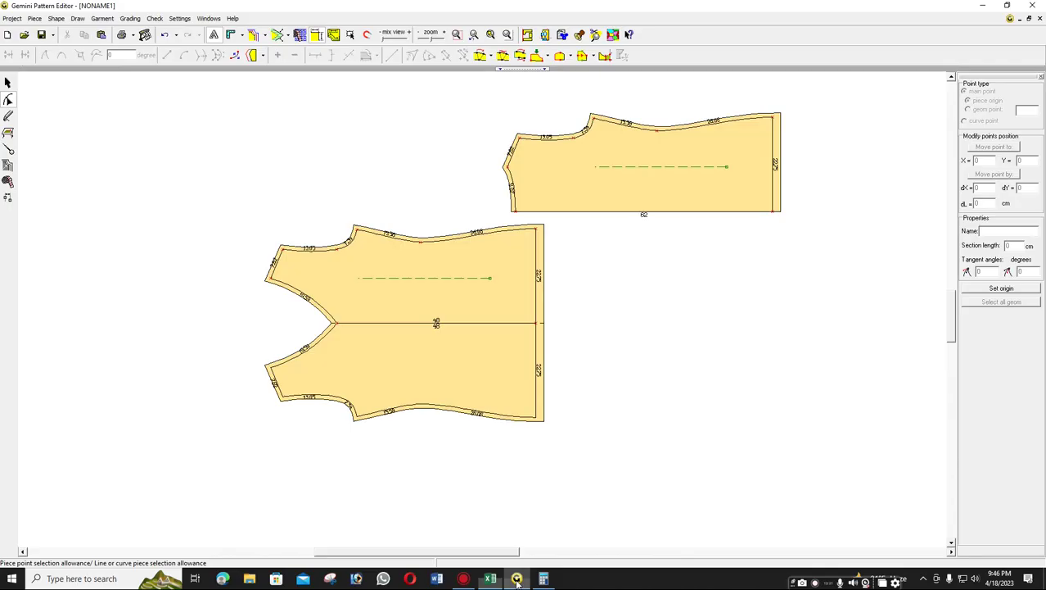
{"action": "scroll", "coordinate": [358, 256], "scroll_direction": "up", "scroll_amount": 3}
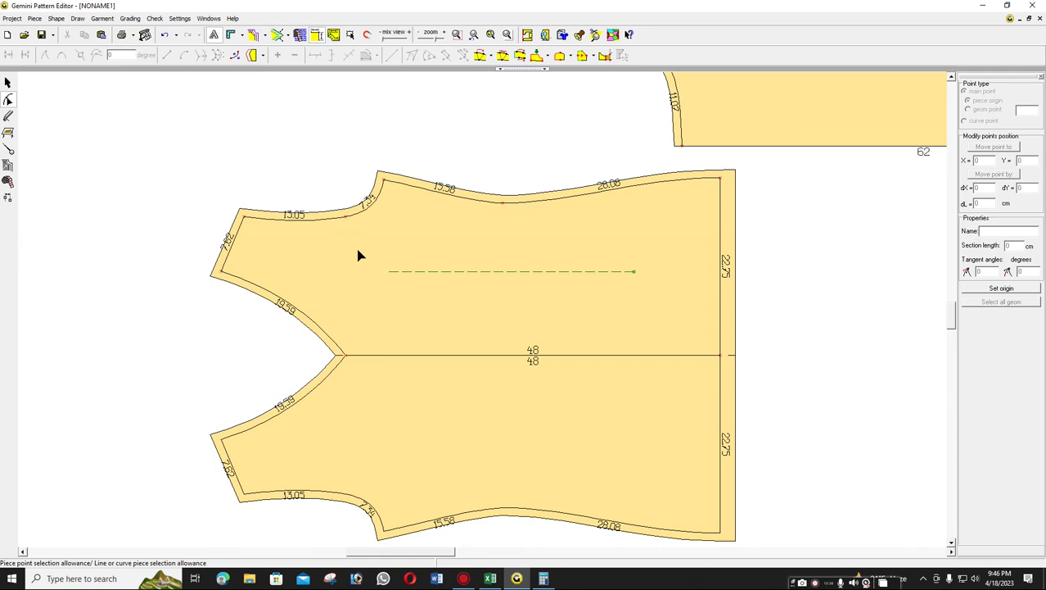
Lower the armhole point 0.5 cm and smooth its curve to sections of 13.07 and 7.78.
{"action": "left_click", "coordinate": [345, 215]}
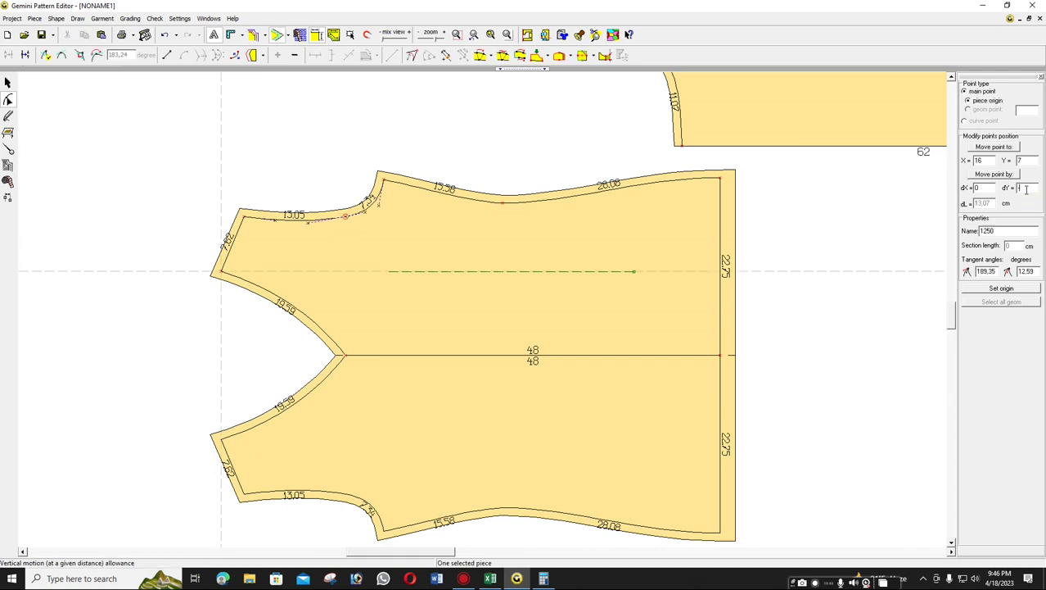
{"action": "type", "text": "-5"}
{"action": "key", "text": "Return"}
{"action": "scroll", "coordinate": [287, 375], "scroll_direction": "up", "scroll_amount": 5}
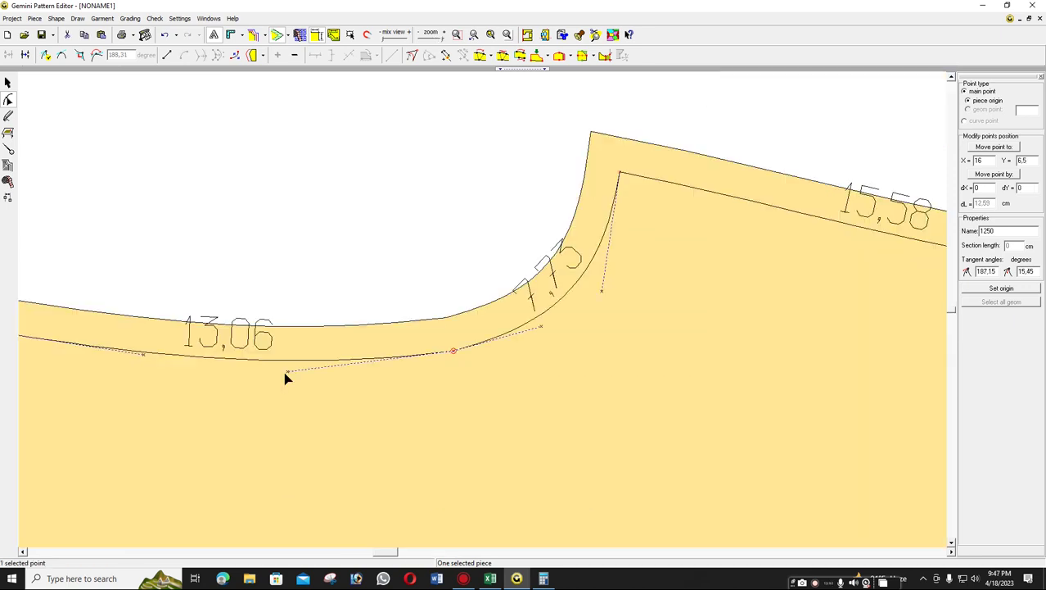
{"action": "left_click_drag", "start_coordinate": [286, 375], "coordinate": [292, 379]}
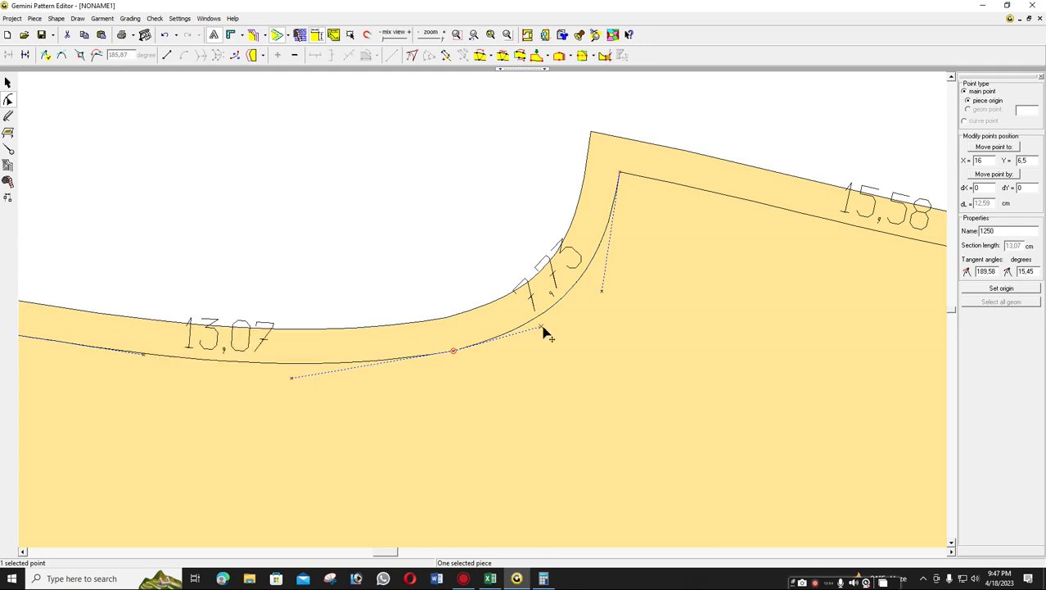
{"action": "left_click_drag", "start_coordinate": [546, 333], "coordinate": [544, 331]}
{"action": "left_click", "coordinate": [604, 295]}
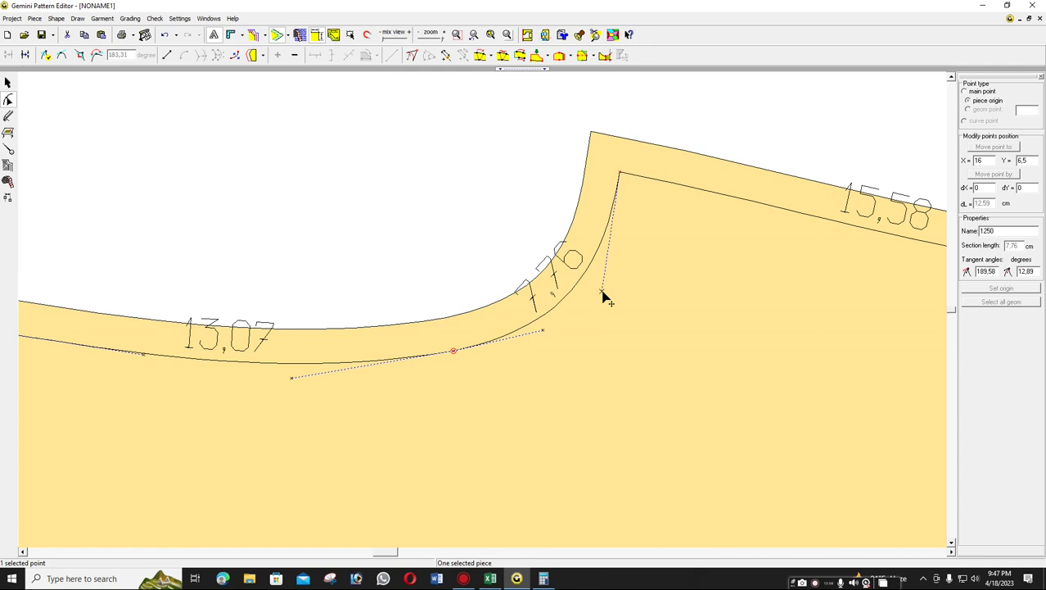
{"action": "left_click", "coordinate": [603, 293]}
{"action": "scroll", "coordinate": [514, 288], "scroll_direction": "down", "scroll_amount": 2}
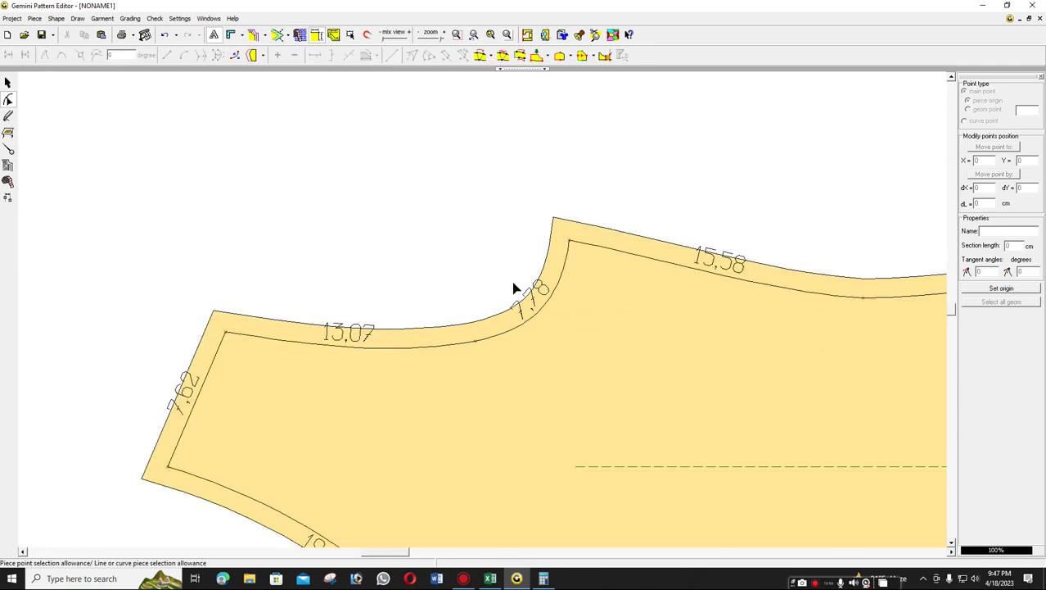
{"action": "scroll", "coordinate": [515, 288], "scroll_direction": "down", "scroll_amount": 2}
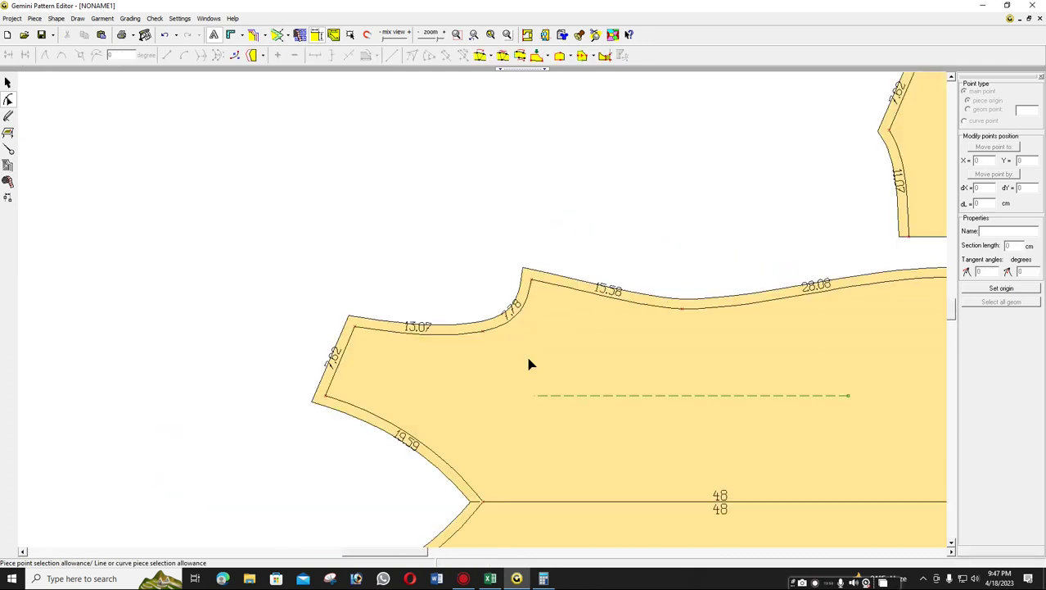
Zoom out, recheck the Excel size chart, and return to Gemini's rectangle drawing tool.
{"action": "scroll", "coordinate": [484, 315], "scroll_direction": "down", "scroll_amount": 1}
{"action": "scroll", "coordinate": [484, 314], "scroll_direction": "down", "scroll_amount": 2}
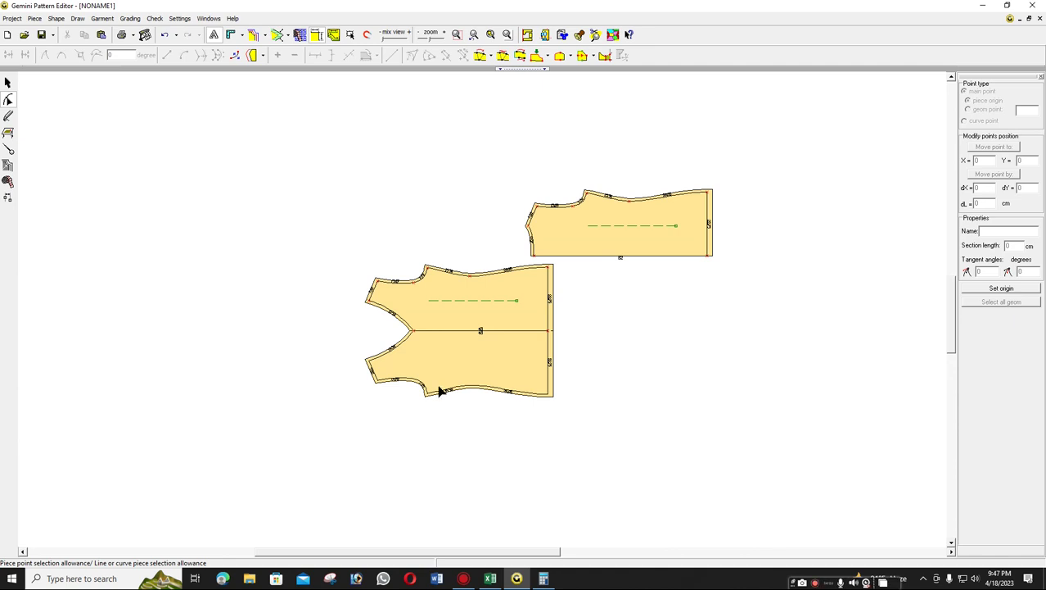
{"action": "left_click", "coordinate": [517, 581]}
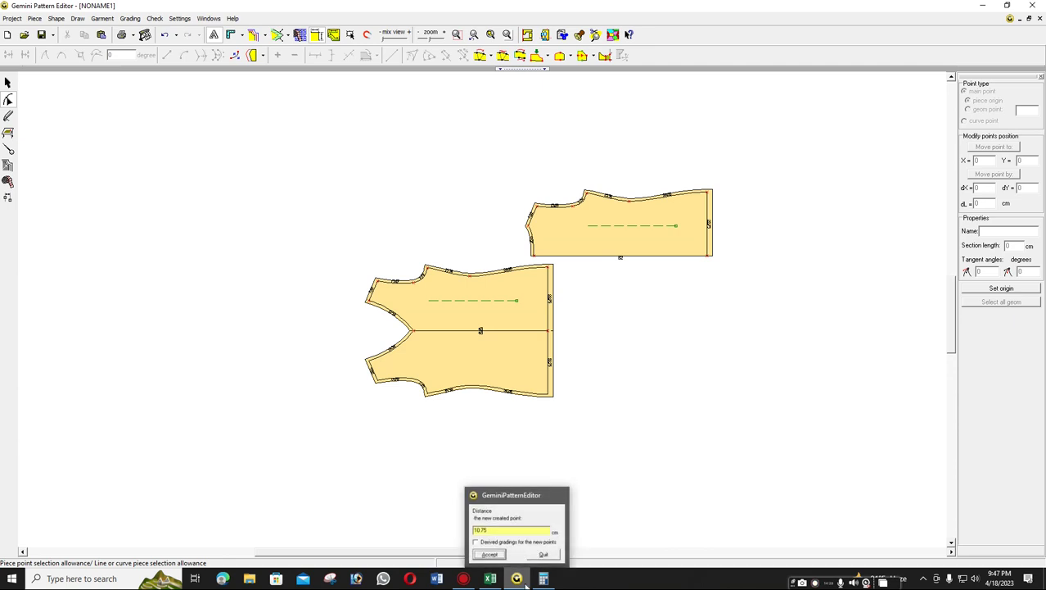
{"action": "left_click", "coordinate": [491, 581]}
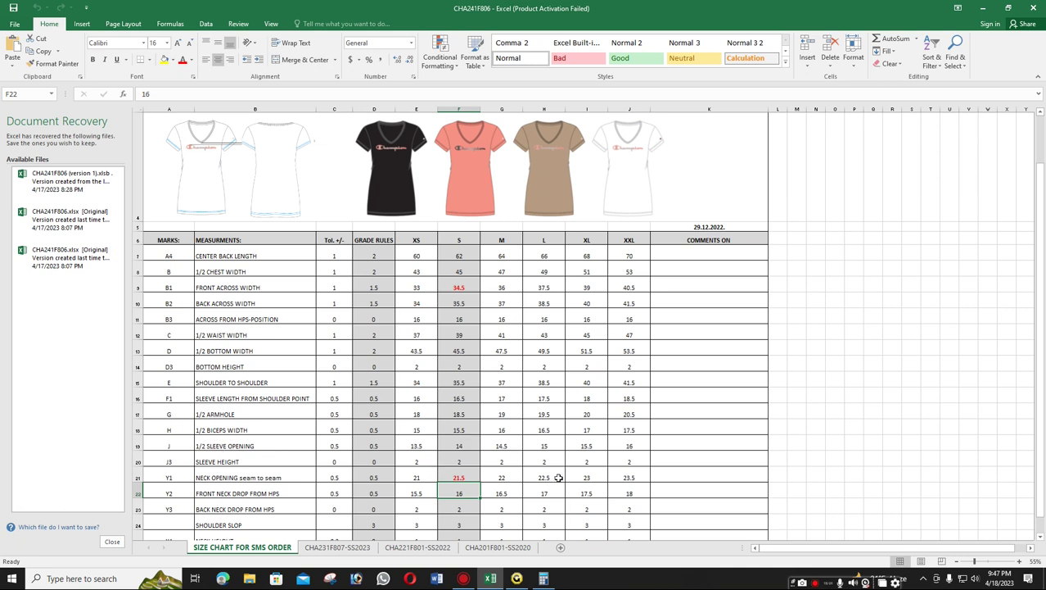
{"action": "left_click", "coordinate": [515, 579]}
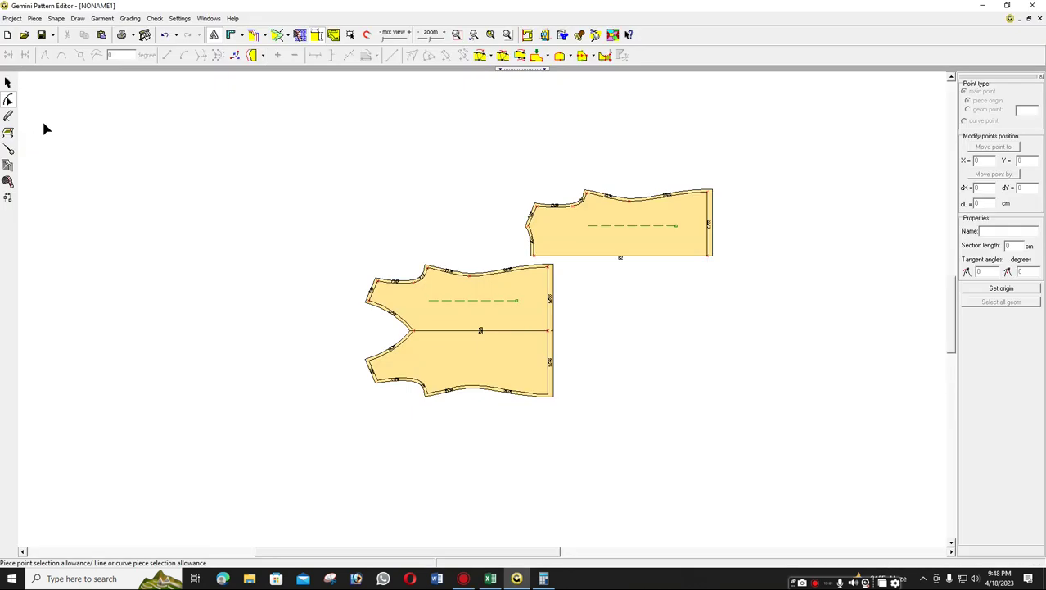
{"action": "left_click", "coordinate": [8, 116]}
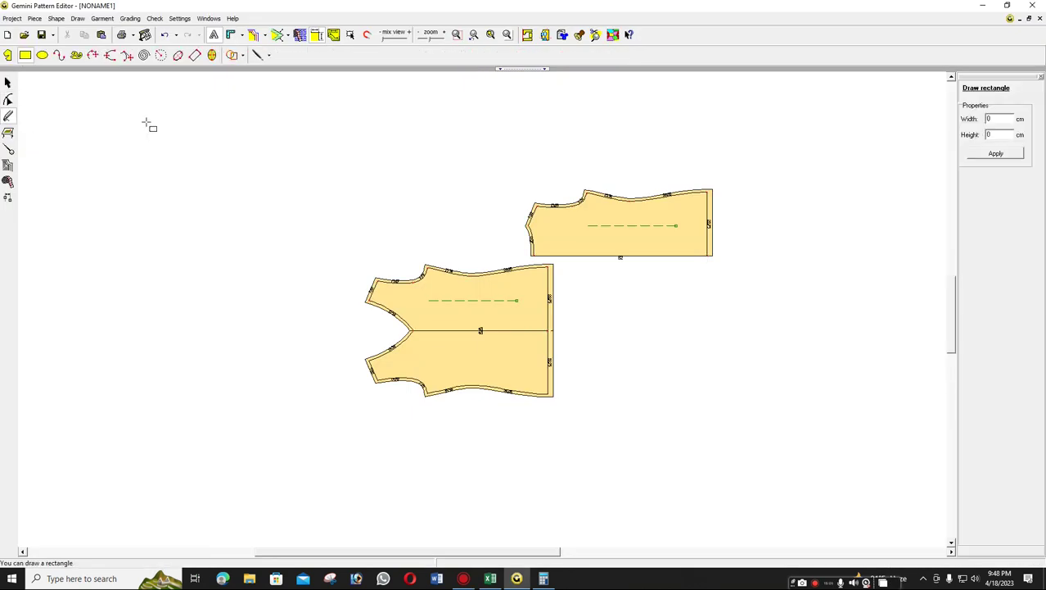
Draw a rectangle beside the body pieces and apply a 16.5 × 15.5 cm size.
{"action": "left_click_drag", "start_coordinate": [115, 121], "coordinate": [303, 197]}
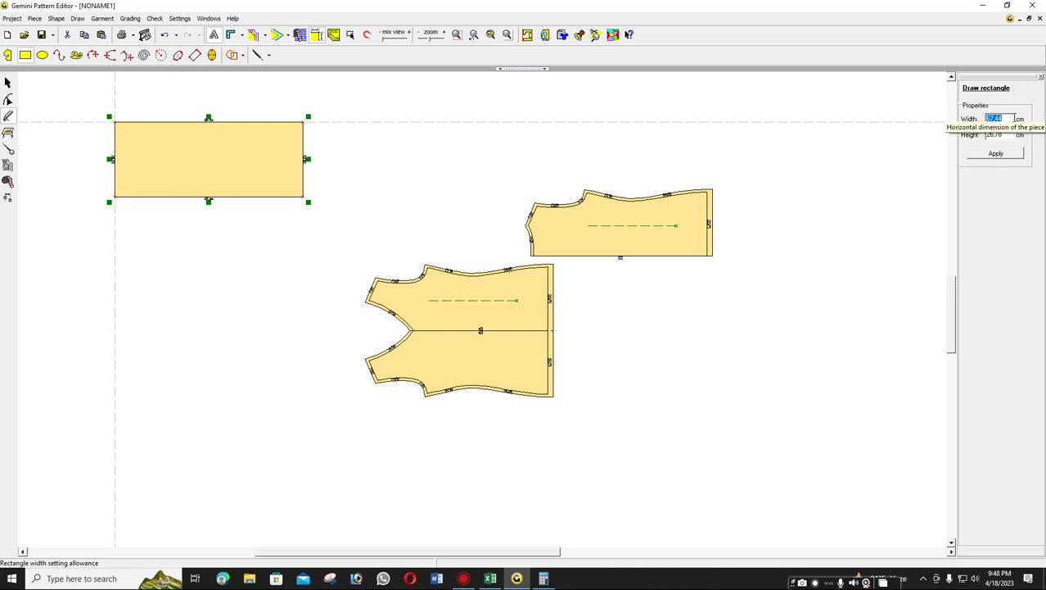
{"action": "type", "text": ",5"}
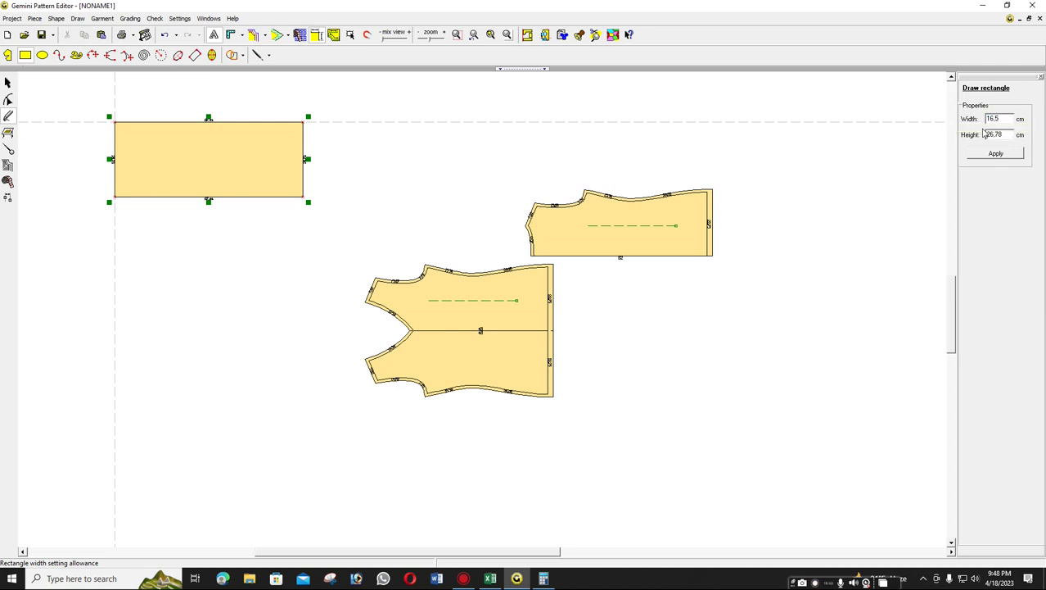
{"action": "left_click", "coordinate": [988, 136]}
{"action": "double_click", "coordinate": [988, 136]}
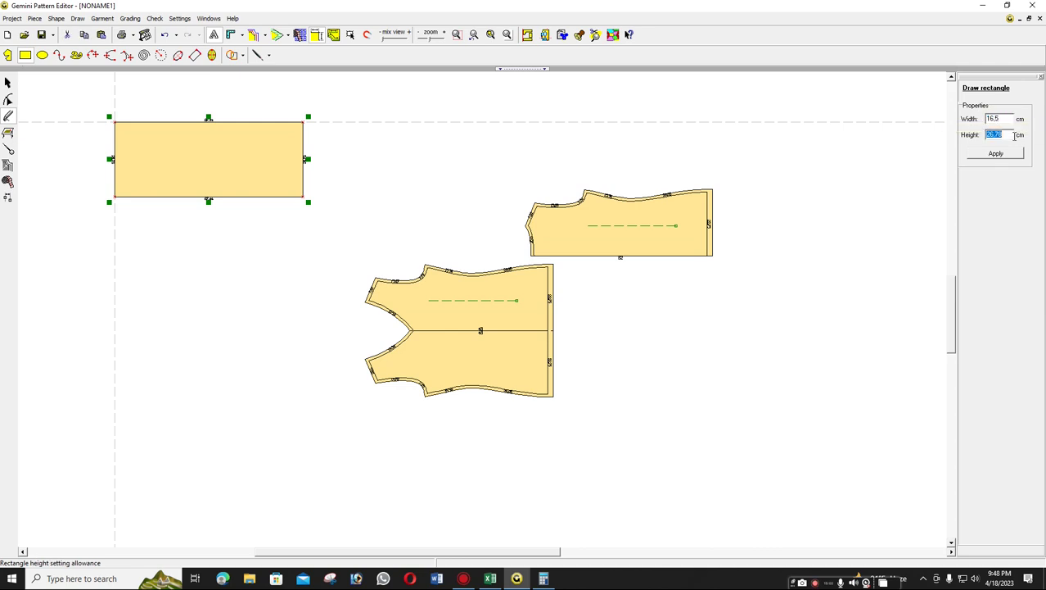
{"action": "type", "text": "15,5"}
{"action": "left_click", "coordinate": [995, 154]}
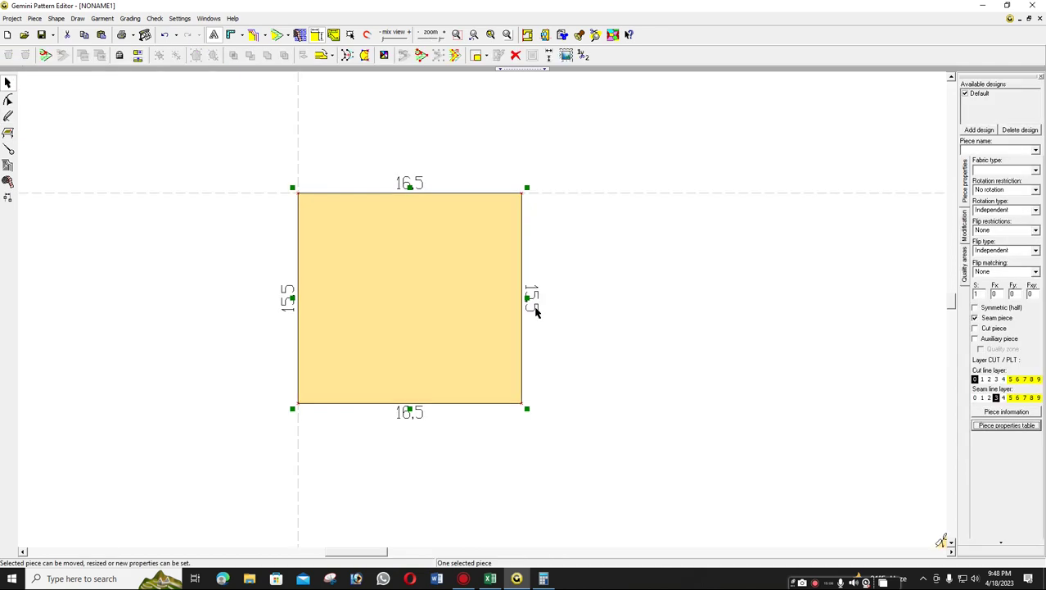
Draw a grain line across the new rectangle piece.
{"action": "left_click", "coordinate": [131, 81]}
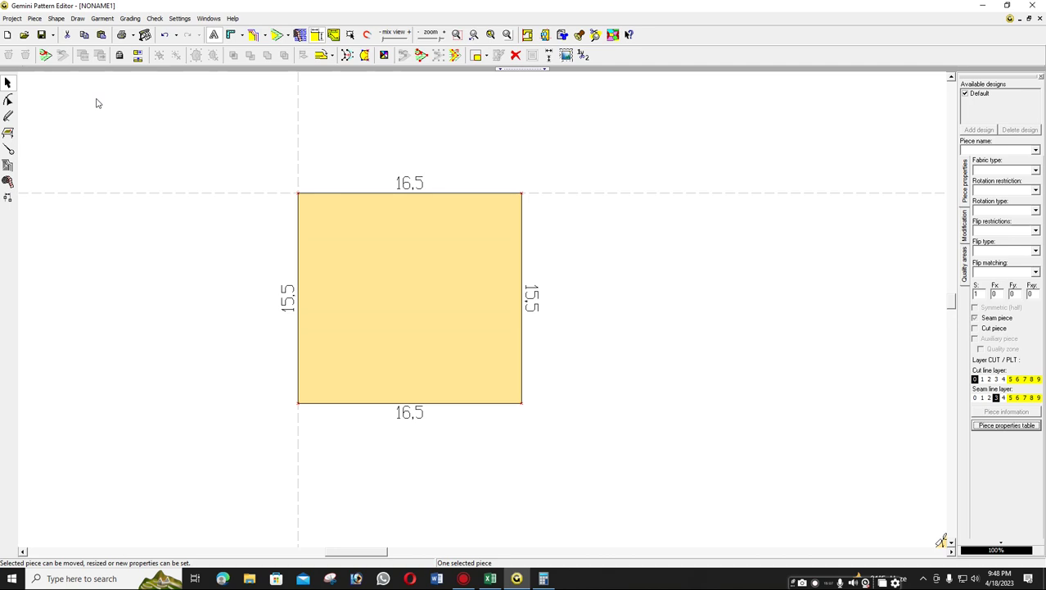
{"action": "left_click", "coordinate": [8, 149]}
{"action": "left_click", "coordinate": [499, 296]}
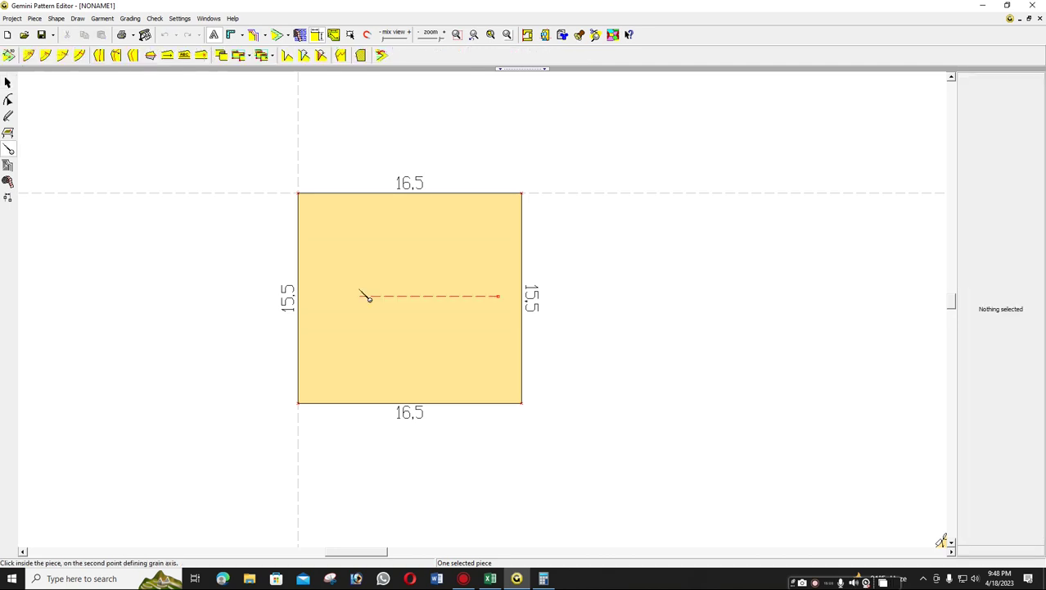
{"action": "left_click", "coordinate": [359, 295]}
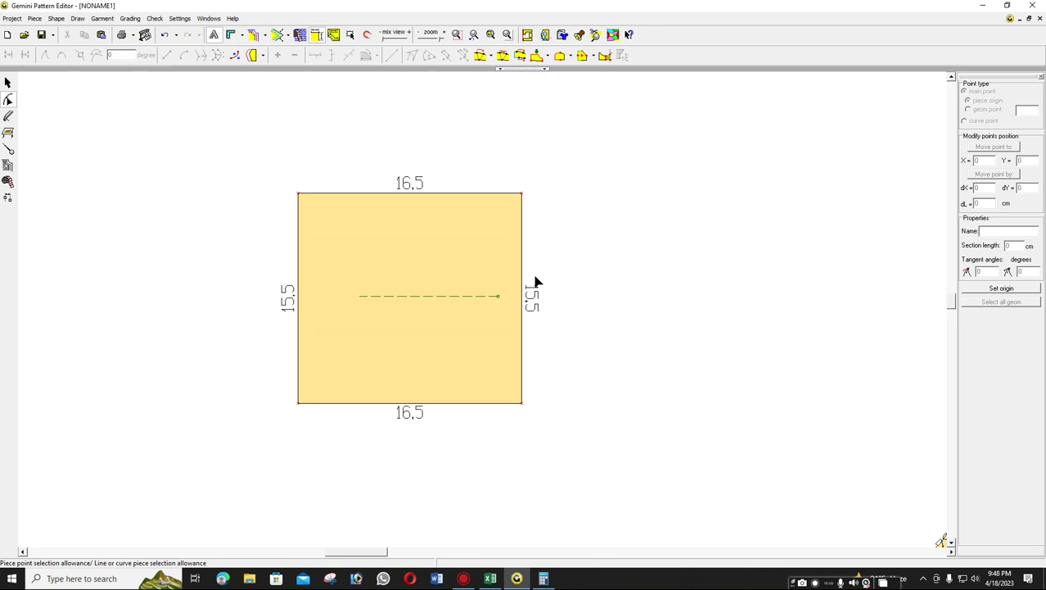
Lower the rectangle's top-right corner to Y 14 so its right edge measures 14 cm.
{"action": "left_click", "coordinate": [536, 281]}
{"action": "key", "text": "Tab"}
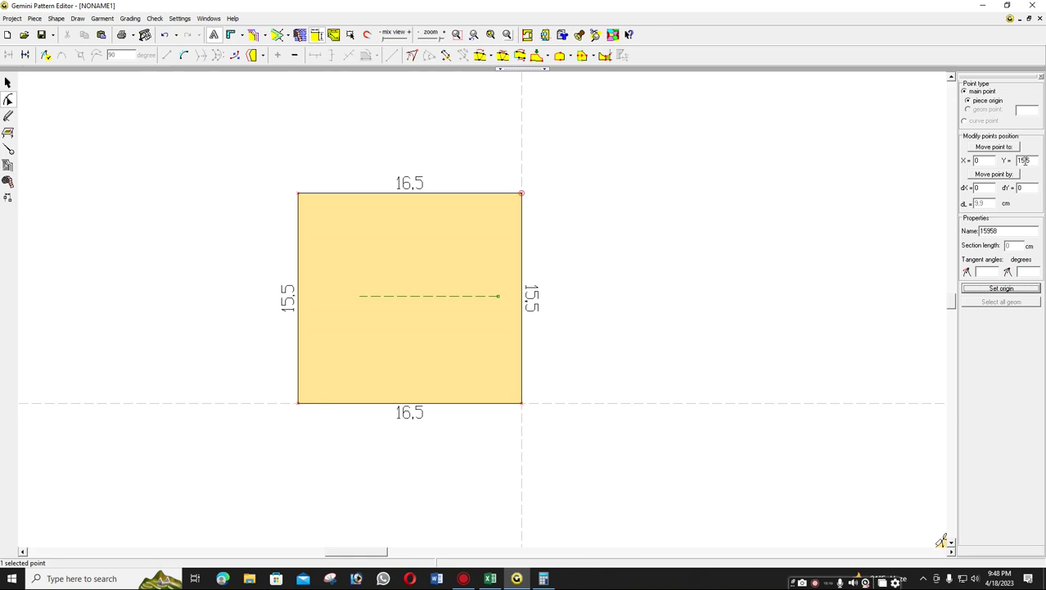
{"action": "double_click", "coordinate": [1023, 160]}
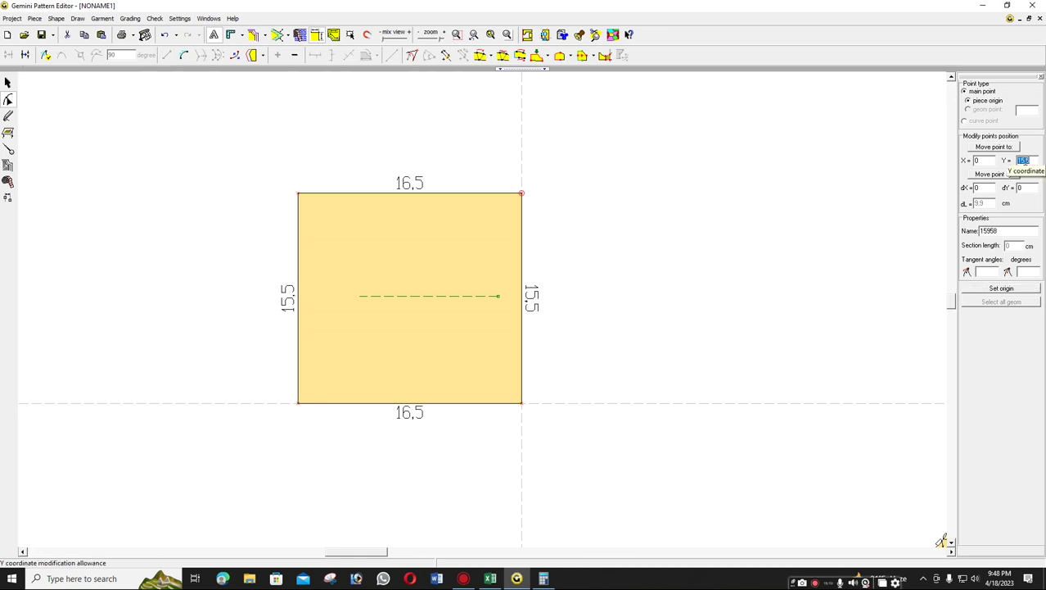
{"action": "type", "text": "14"}
{"action": "key", "text": "Return"}
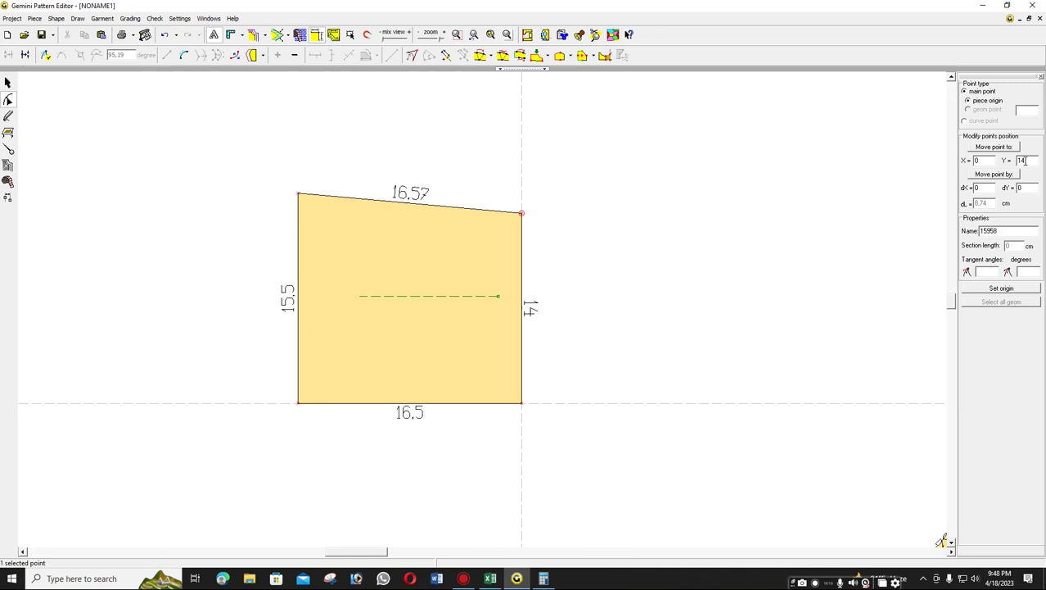
{"action": "scroll", "coordinate": [483, 315], "scroll_direction": "down", "scroll_amount": 2}
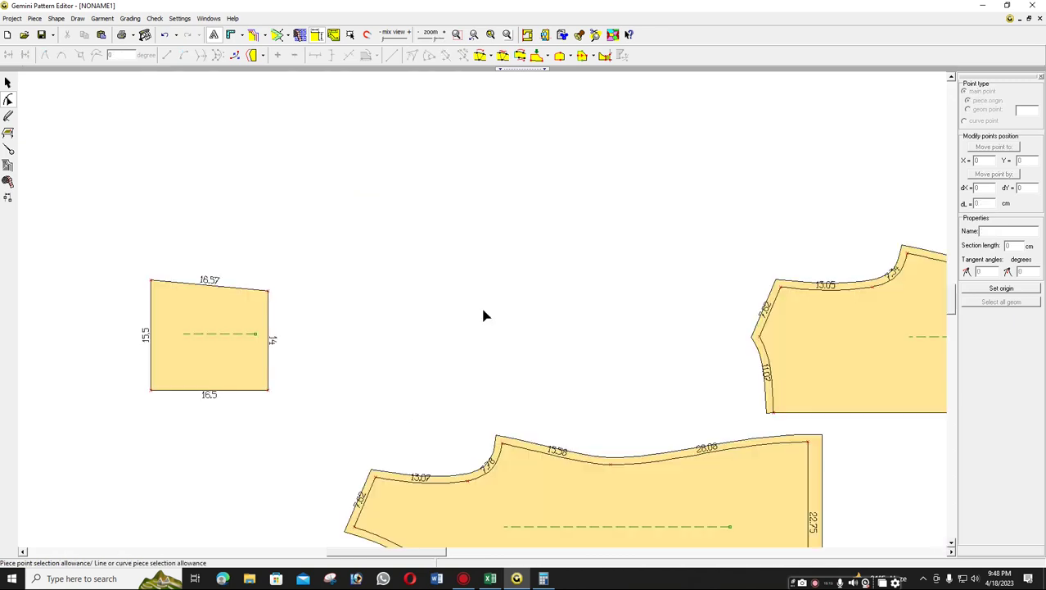
{"action": "scroll", "coordinate": [483, 316], "scroll_direction": "up", "scroll_amount": 1}
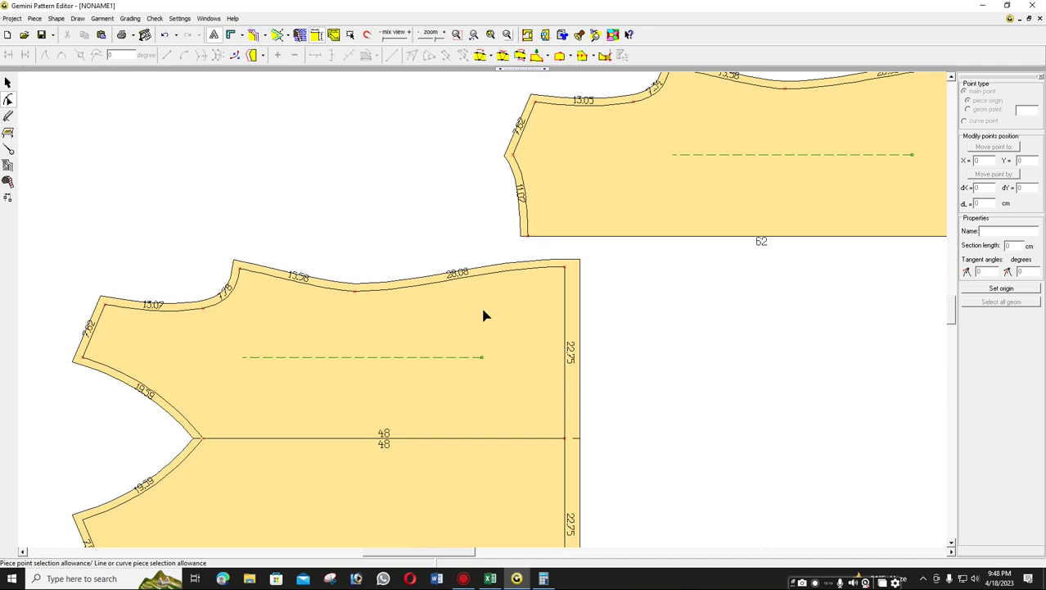
{"action": "scroll", "coordinate": [483, 315], "scroll_direction": "down", "scroll_amount": 1}
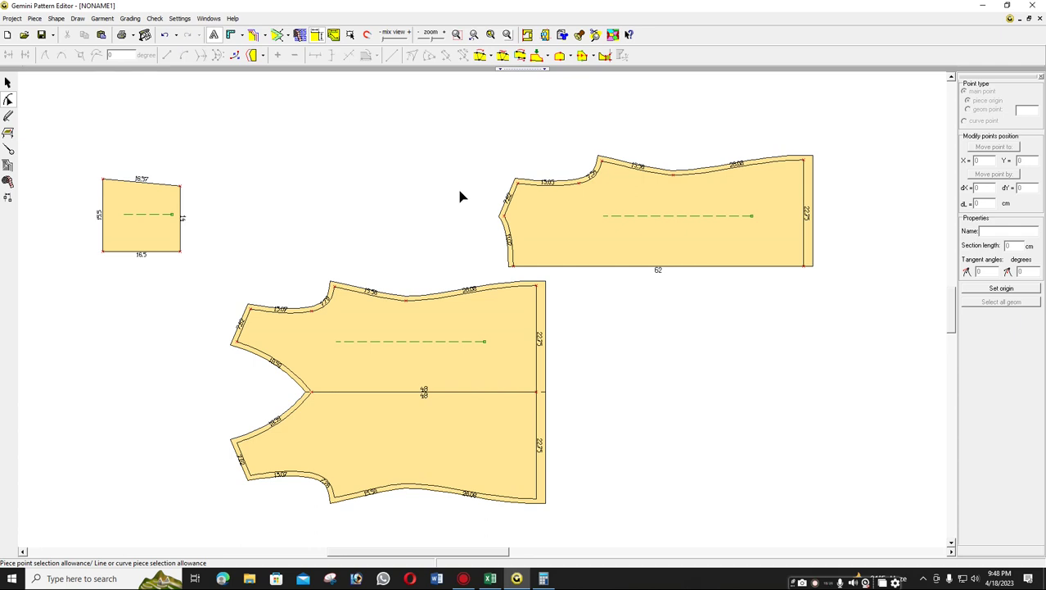
{"action": "left_click", "coordinate": [7, 181]}
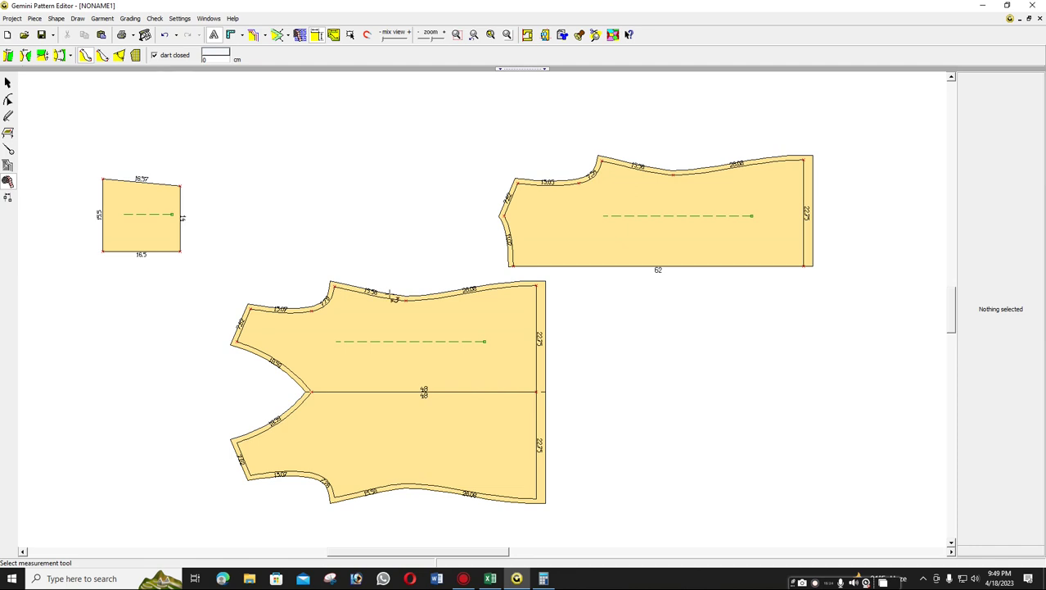
Measure the front armhole at 20.86 cm and add it to the measurements table.
{"action": "scroll", "coordinate": [360, 245], "scroll_direction": "up", "scroll_amount": 2}
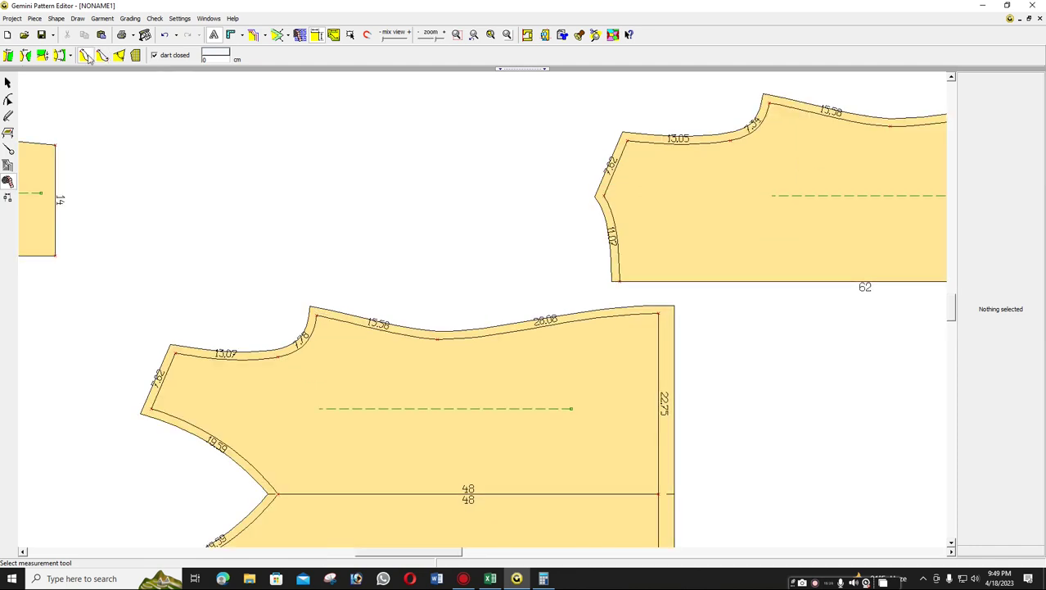
{"action": "left_click", "coordinate": [88, 57]}
{"action": "left_click", "coordinate": [150, 408]}
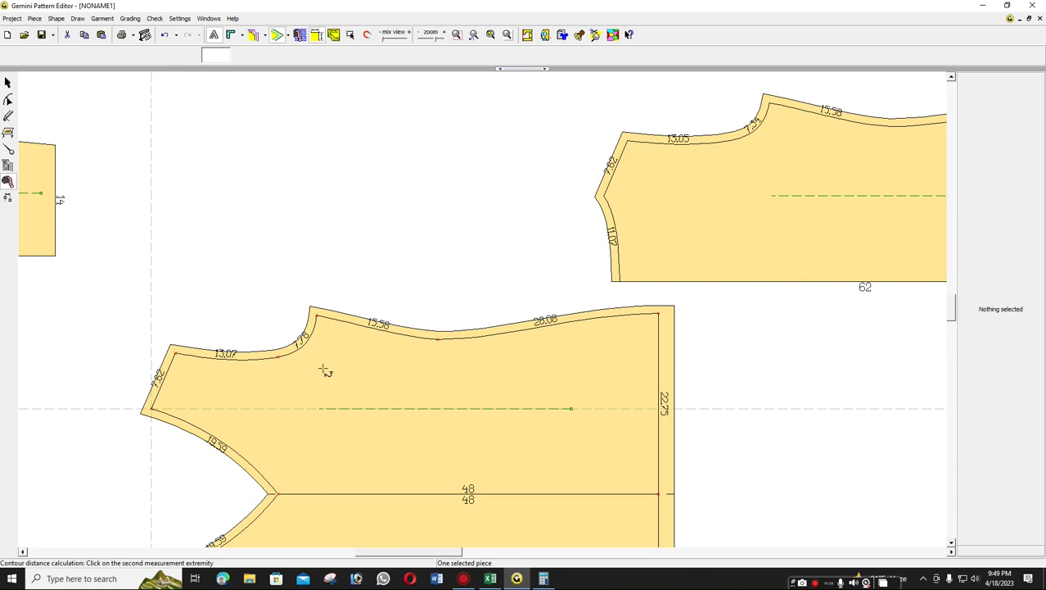
{"action": "left_click", "coordinate": [317, 317]}
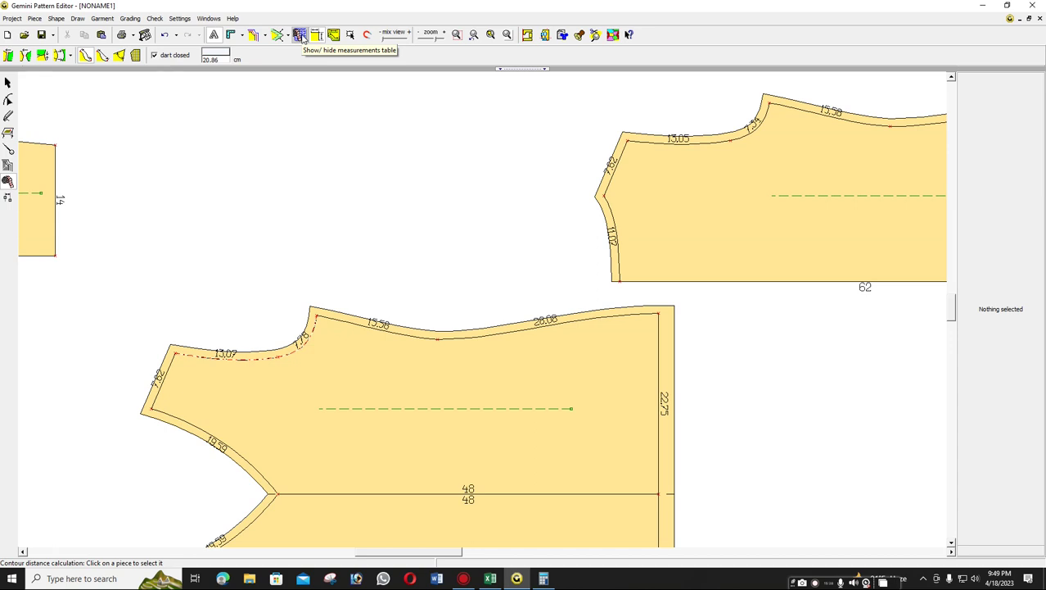
{"action": "left_click", "coordinate": [301, 37]}
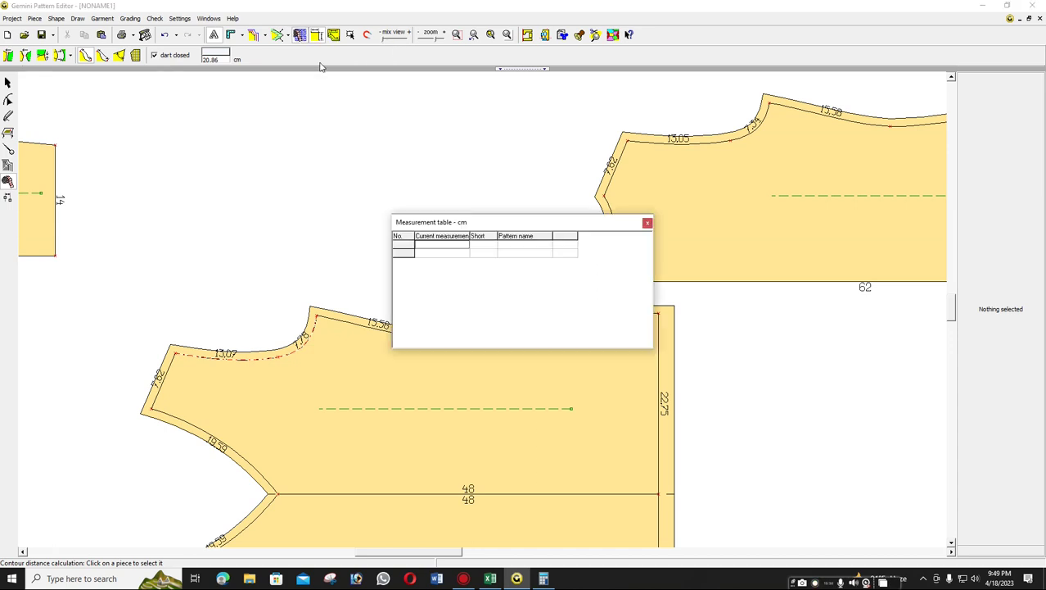
{"action": "left_click", "coordinate": [525, 251]}
{"action": "right_click", "coordinate": [526, 249]}
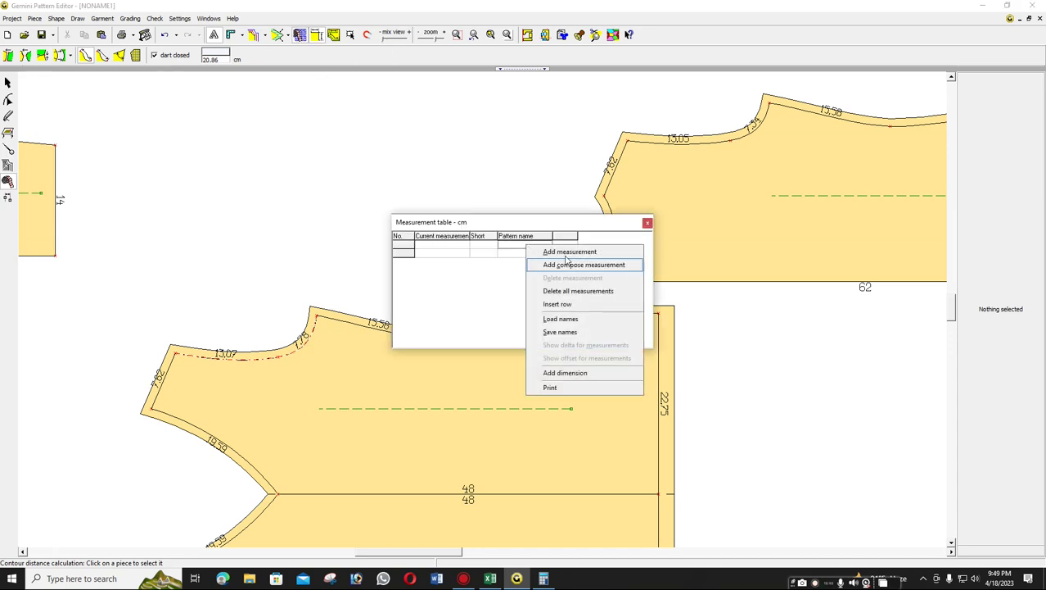
{"action": "left_click", "coordinate": [566, 254]}
{"action": "left_click_drag", "start_coordinate": [528, 219], "coordinate": [367, 168]}
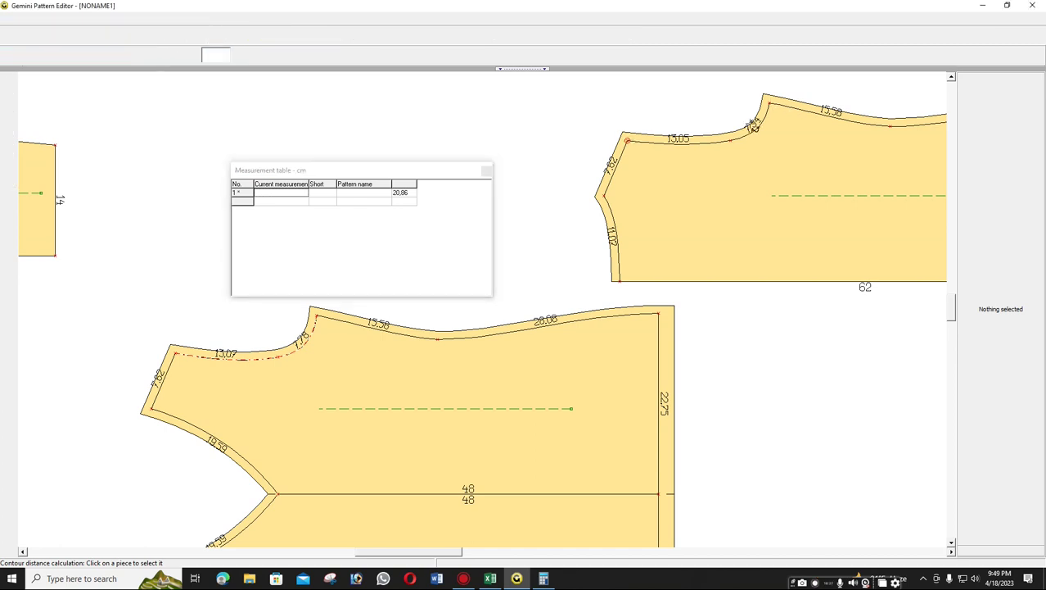
Measure the back armhole at 20.39 cm and add it to the table.
{"action": "left_click", "coordinate": [709, 152]}
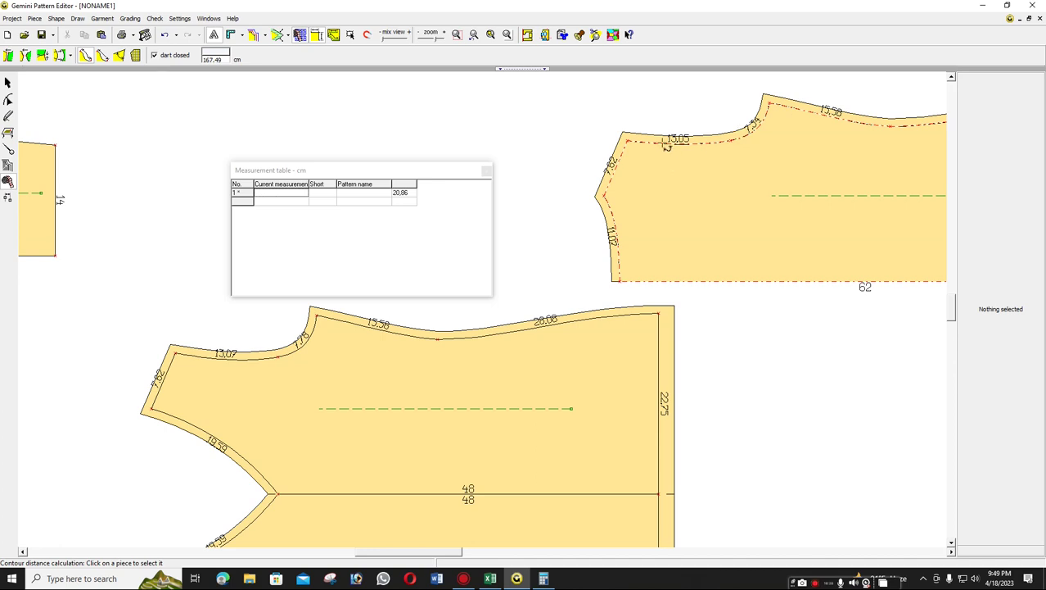
{"action": "left_click", "coordinate": [627, 142]}
{"action": "left_click", "coordinate": [631, 145]}
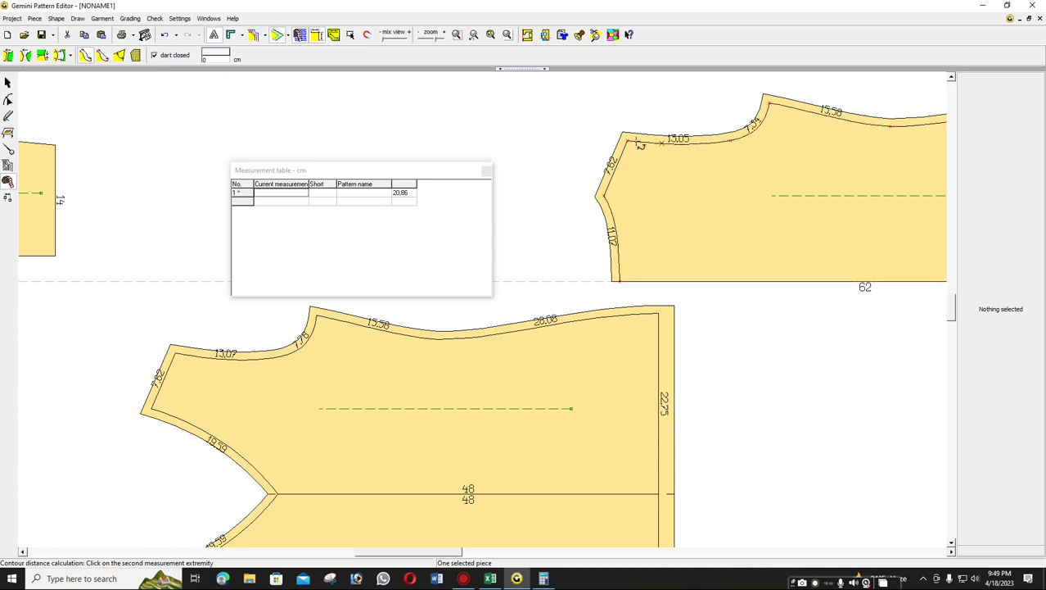
{"action": "left_click", "coordinate": [769, 105]}
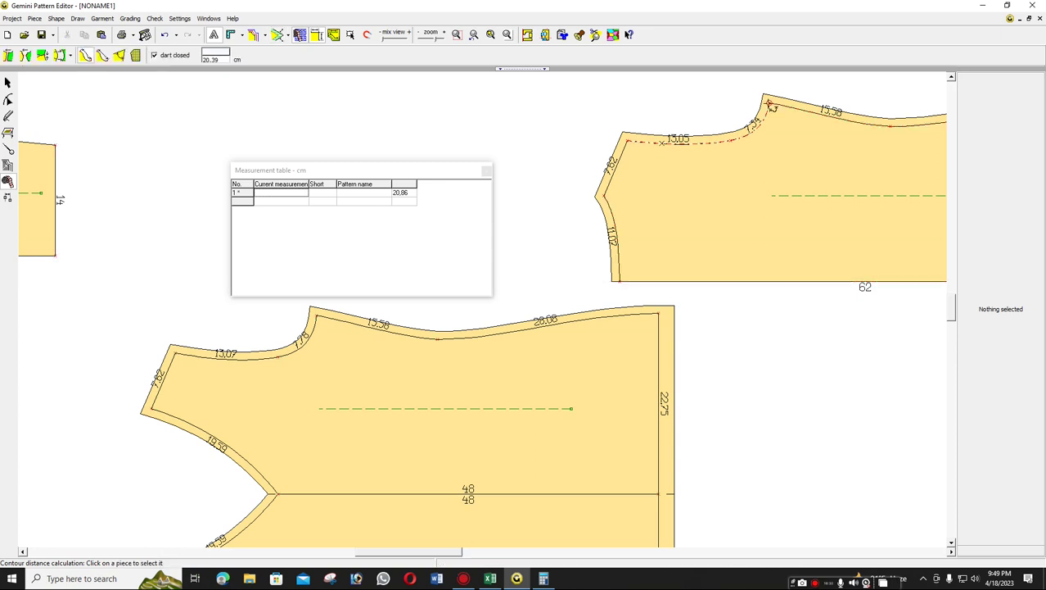
{"action": "left_click", "coordinate": [396, 203]}
{"action": "right_click", "coordinate": [399, 203]}
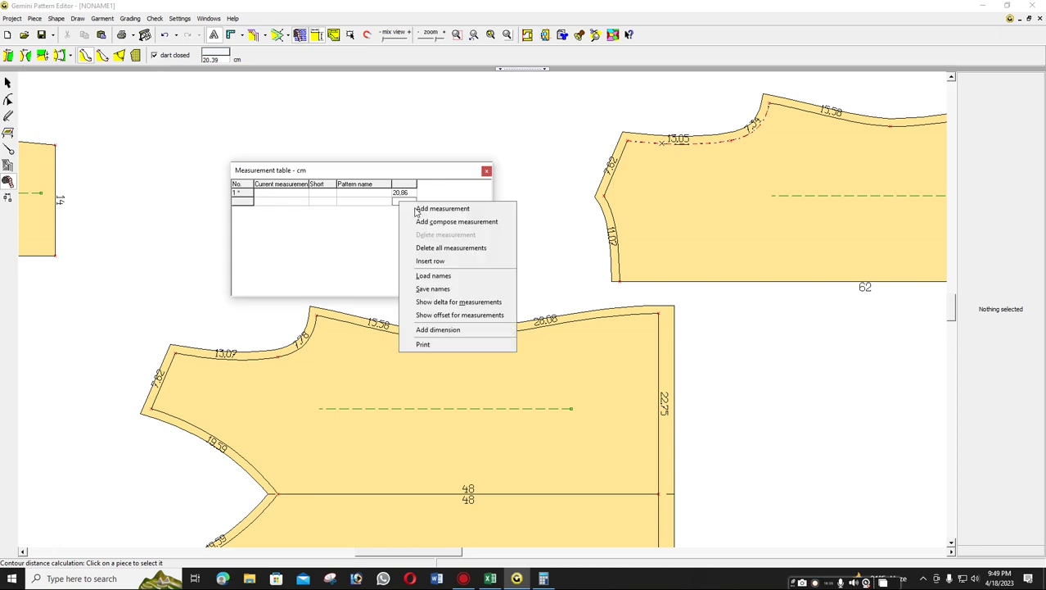
{"action": "left_click", "coordinate": [433, 211]}
Add a composite measurement row 'c1+r2' summing both armholes to 41.25 cm.
{"action": "left_click", "coordinate": [381, 213]}
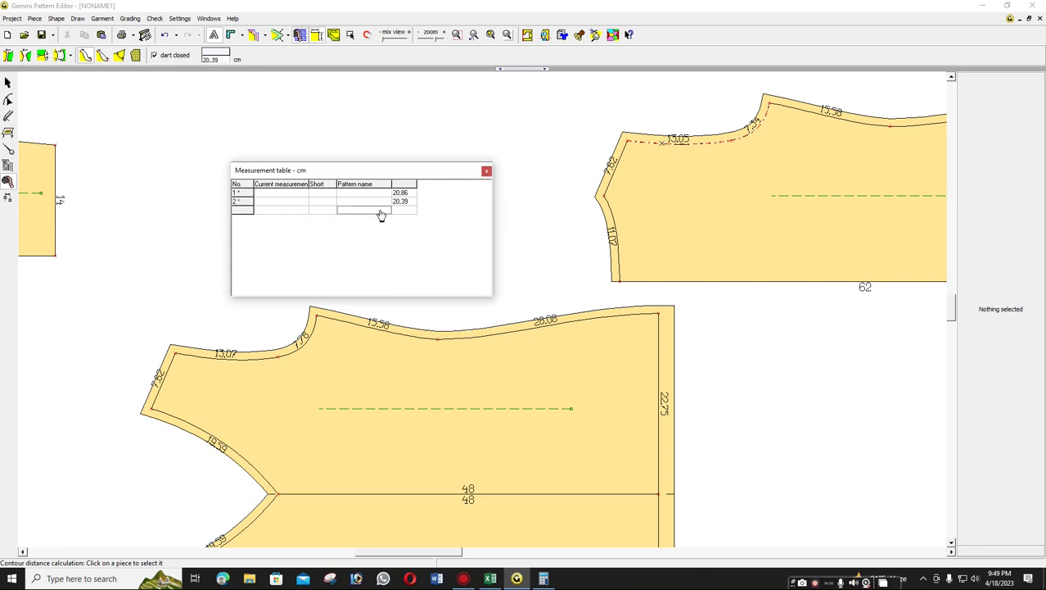
{"action": "right_click", "coordinate": [380, 213]}
{"action": "left_click", "coordinate": [422, 227]}
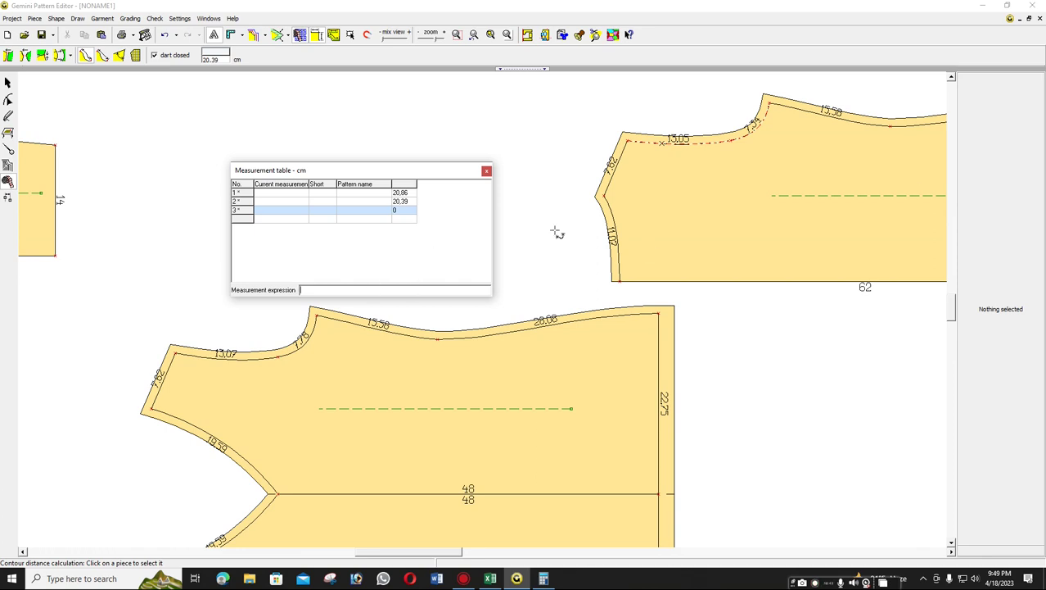
{"action": "type", "text": "c1+r2"}
{"action": "key", "text": "Return"}
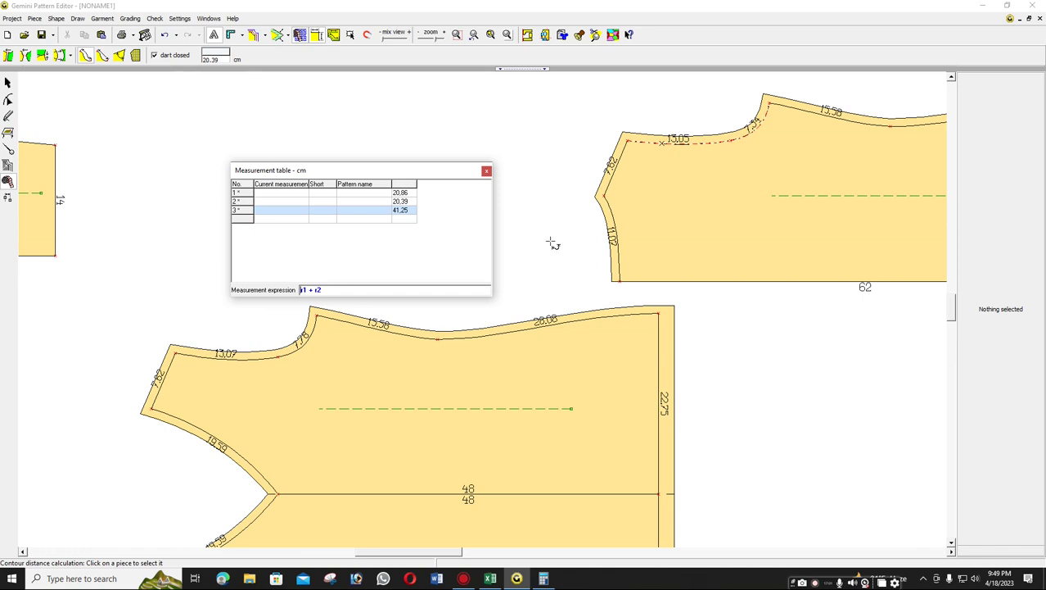
Divide the 41.25 cm armhole total by 2 in Calculator, giving 20.625.
{"action": "left_click", "coordinate": [544, 579]}
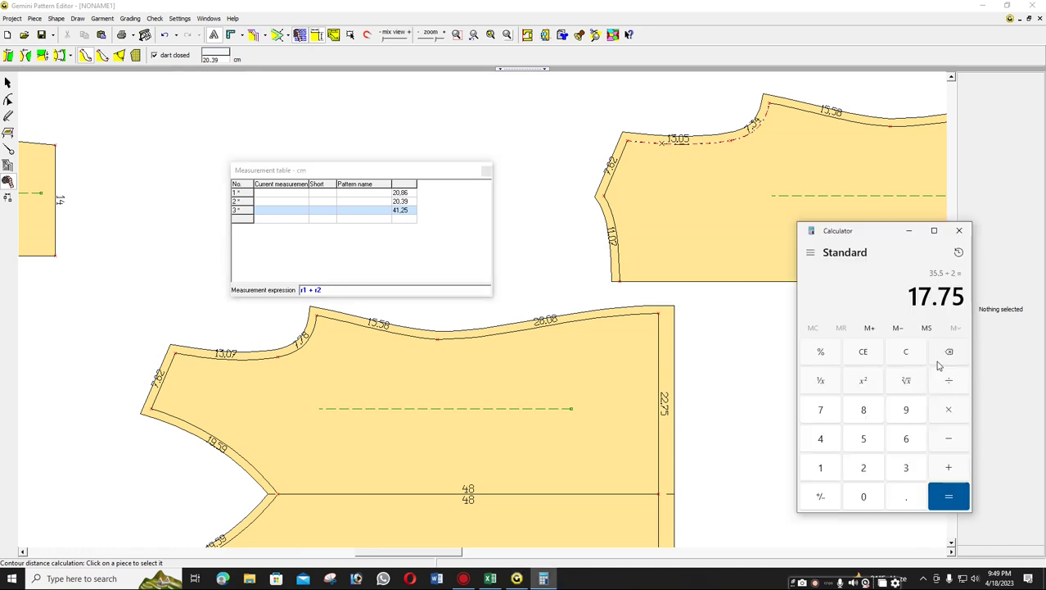
{"action": "key", "text": "Escape"}
{"action": "left_click", "coordinate": [821, 439]}
{"action": "left_click", "coordinate": [820, 468]}
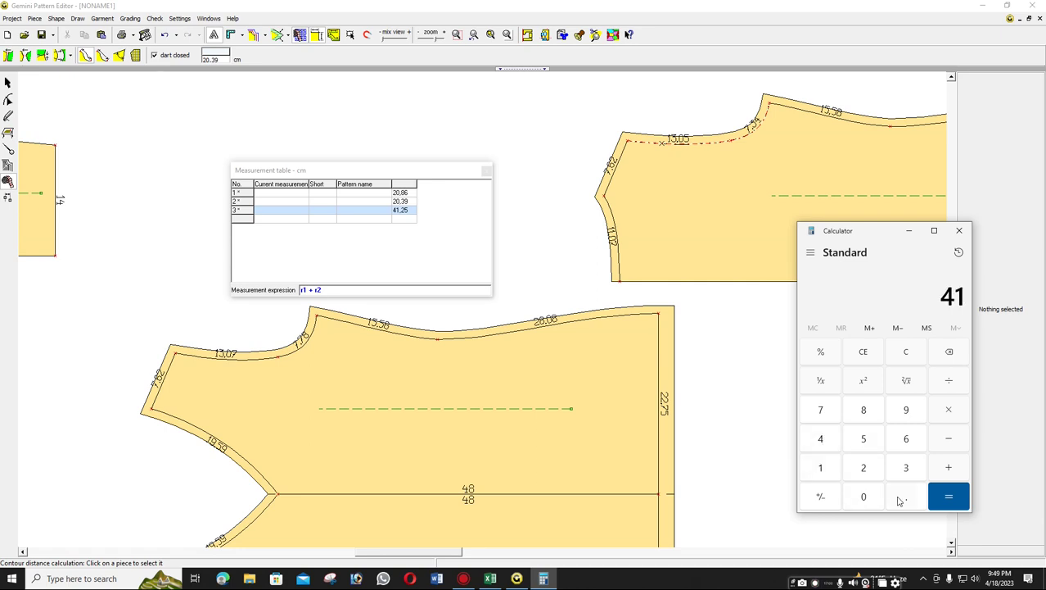
{"action": "left_click", "coordinate": [901, 498]}
{"action": "left_click", "coordinate": [862, 473]}
{"action": "left_click", "coordinate": [863, 442]}
{"action": "left_click", "coordinate": [948, 383]}
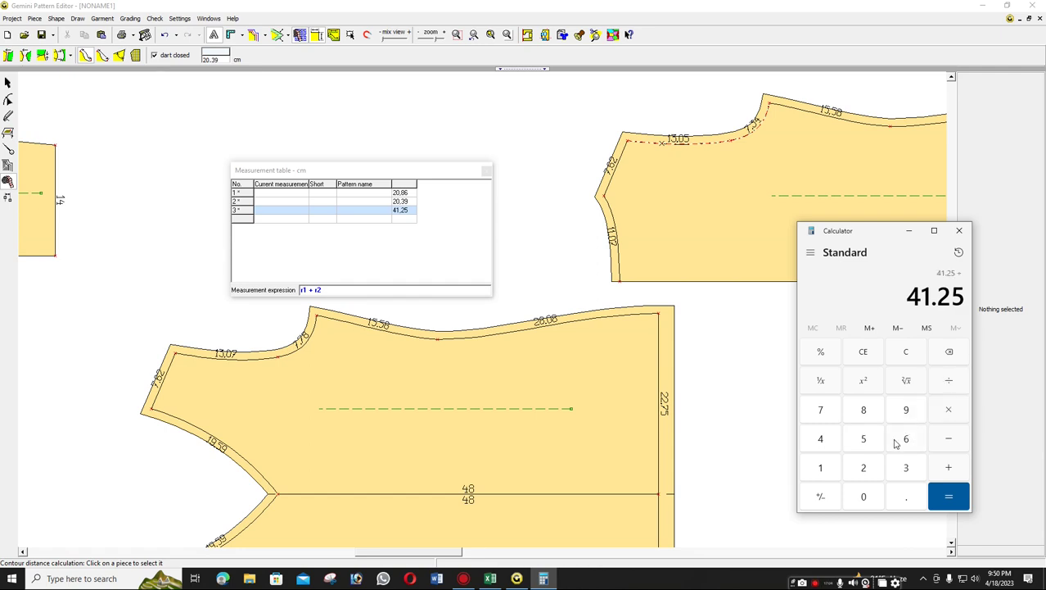
{"action": "left_click", "coordinate": [863, 468]}
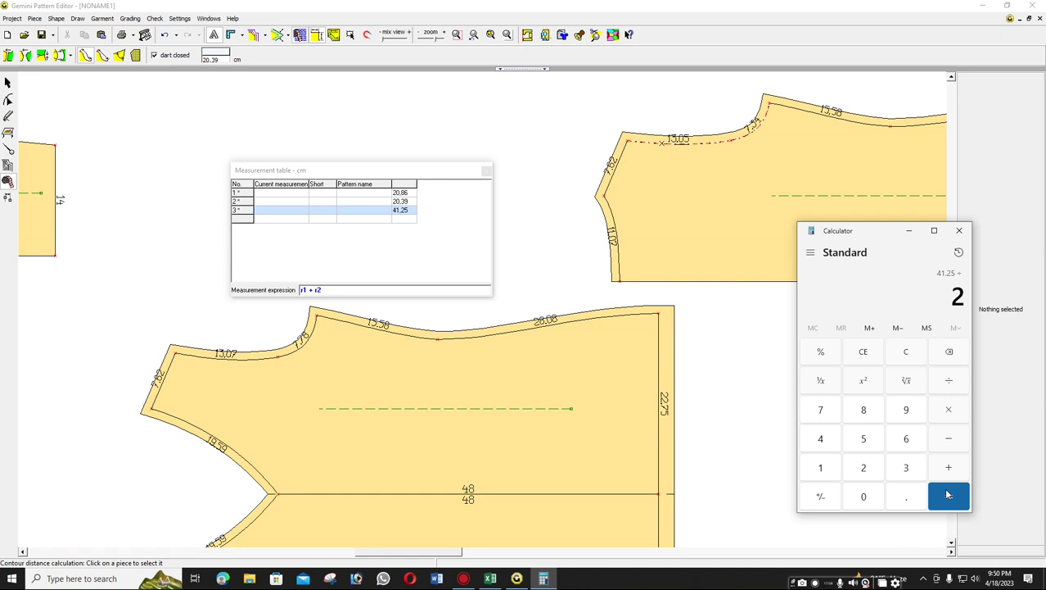
{"action": "left_click", "coordinate": [949, 497]}
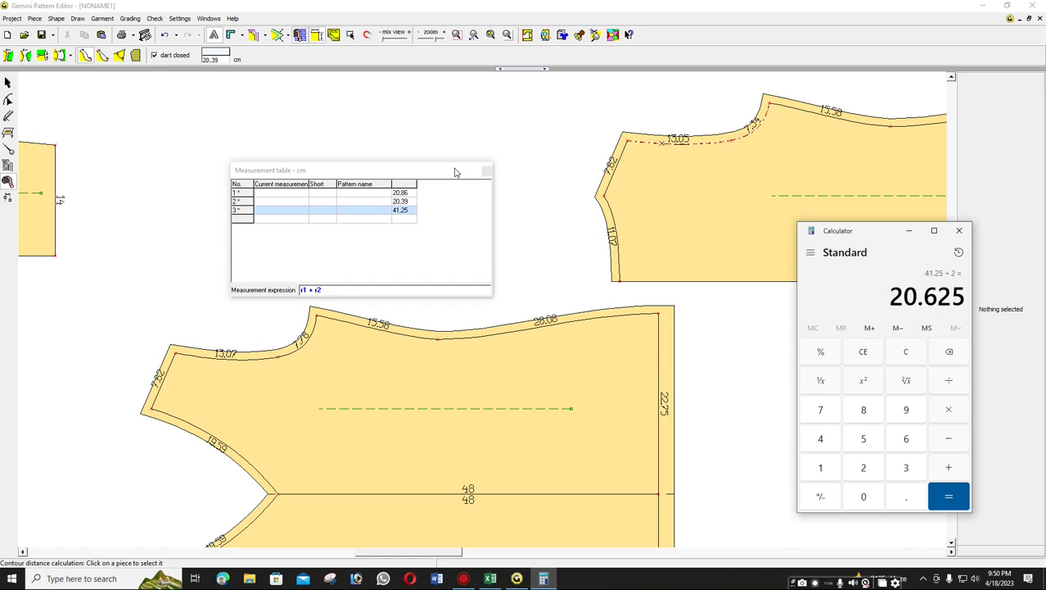
{"action": "left_click_drag", "start_coordinate": [456, 172], "coordinate": [610, 32]}
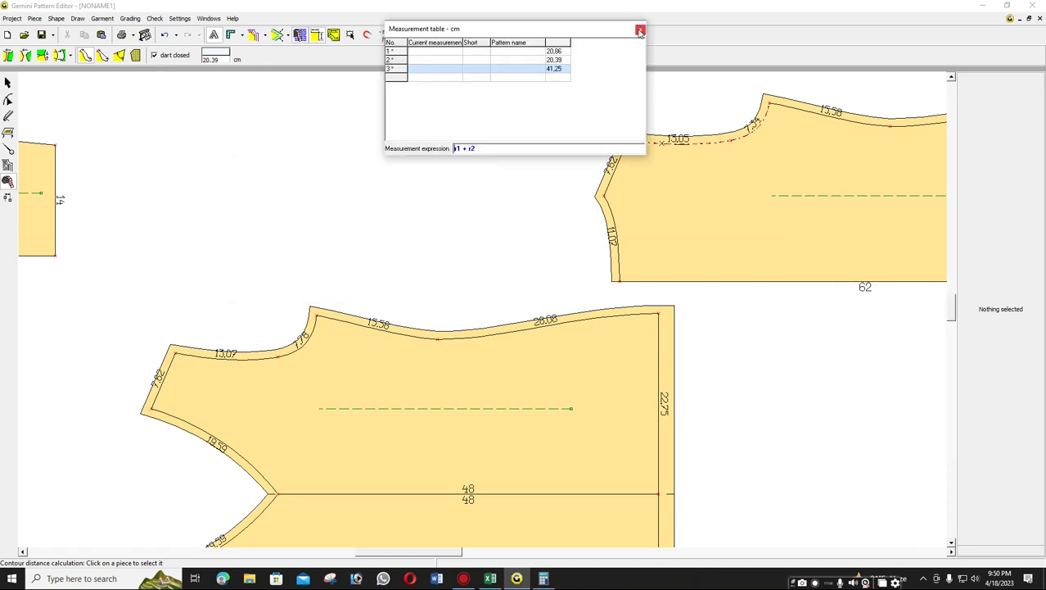
Move the sleeve's top-left corner to X −4.5, giving a 4.74 cm top and 19.6 cm slanted side.
{"action": "left_click", "coordinate": [640, 30]}
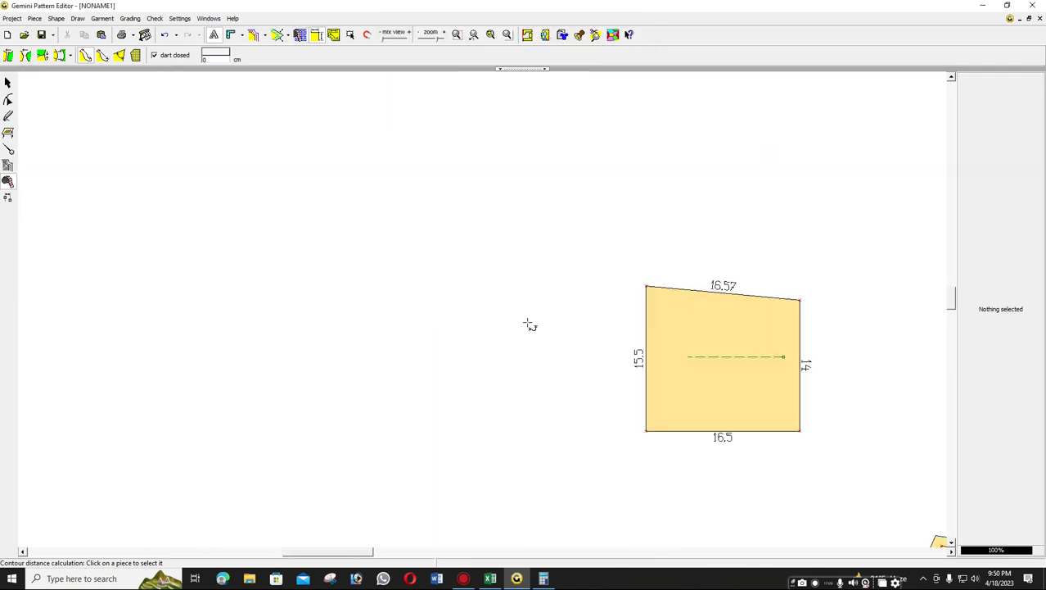
{"action": "key", "text": "F2"}
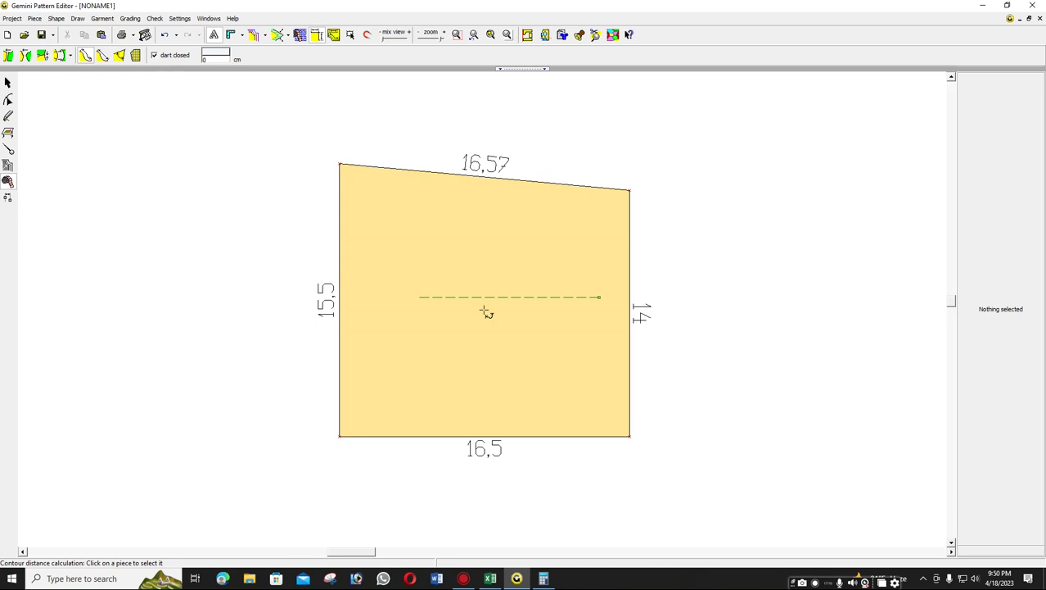
{"action": "left_click_drag", "start_coordinate": [340, 198], "coordinate": [427, 198]}
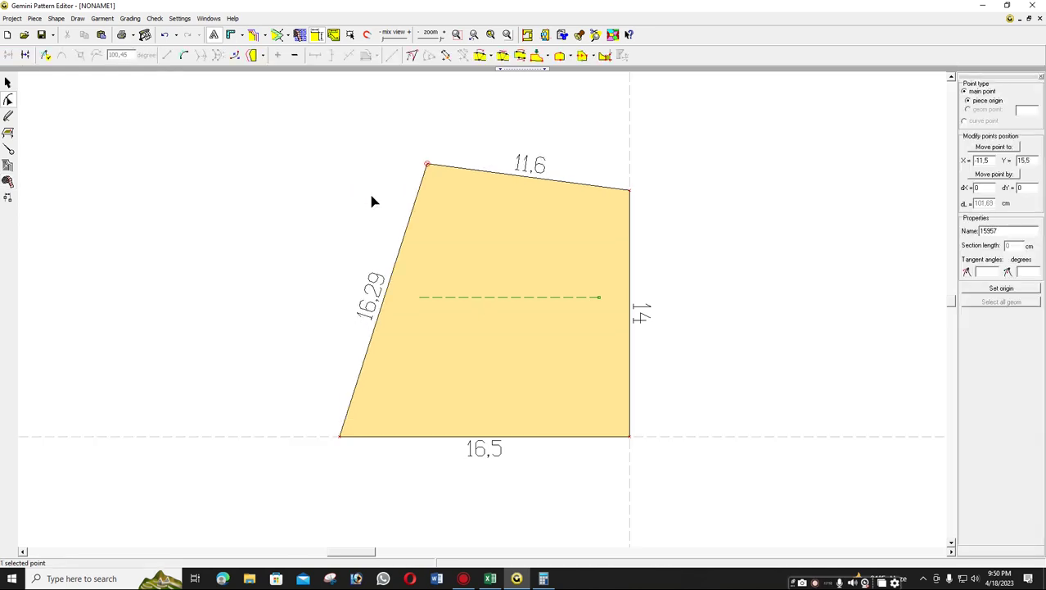
{"action": "key", "text": "Right"}
{"action": "key", "text": "Right"}
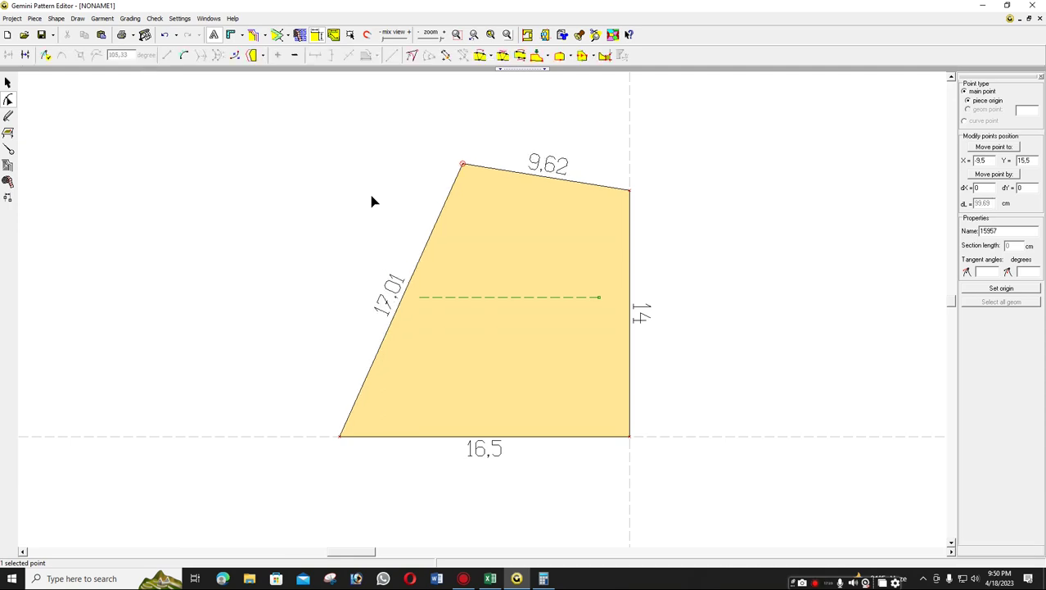
{"action": "key", "text": "Right"}
{"action": "key", "text": "Right"}
{"action": "key", "text": "Right"}
{"action": "key", "text": "Right"}
{"action": "key", "text": "Right"}
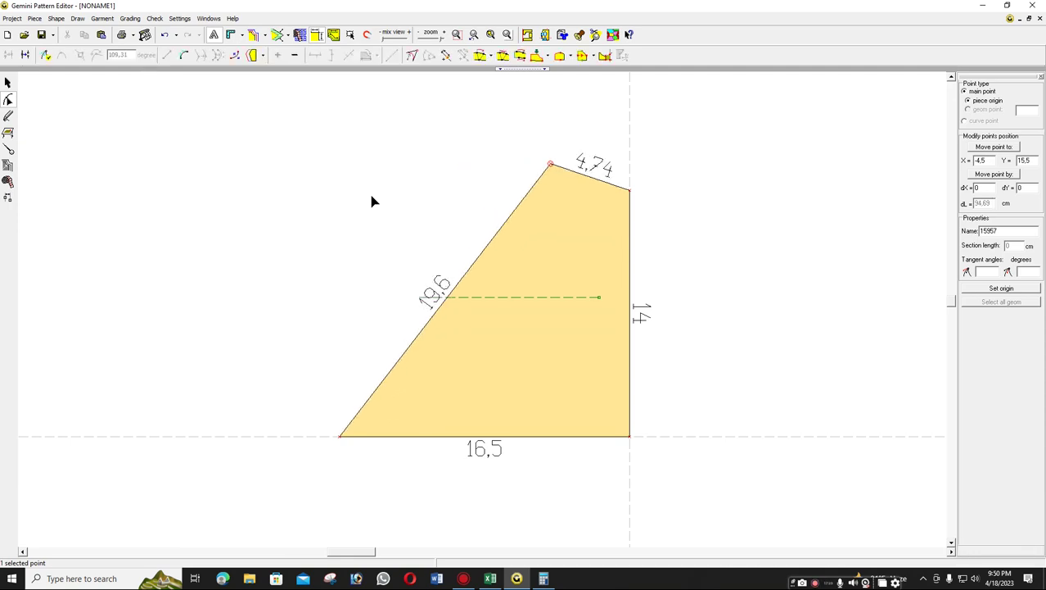
{"action": "left_click", "coordinate": [431, 318]}
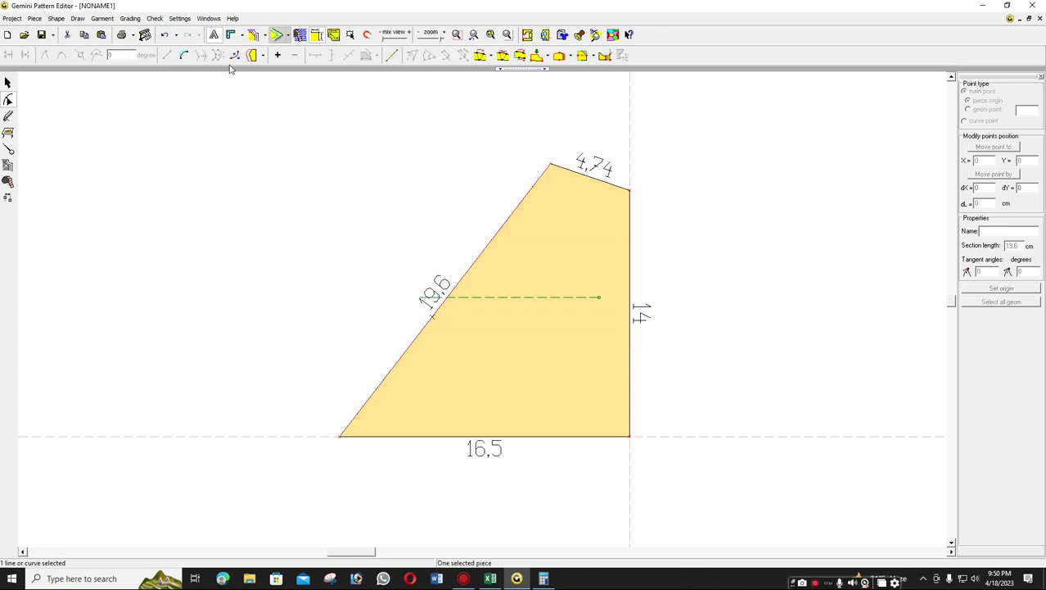
Curve the sleeve's slanted side into a 20.52 cm cap by pulling out its bottom tangent handle.
{"action": "left_click", "coordinate": [184, 55]}
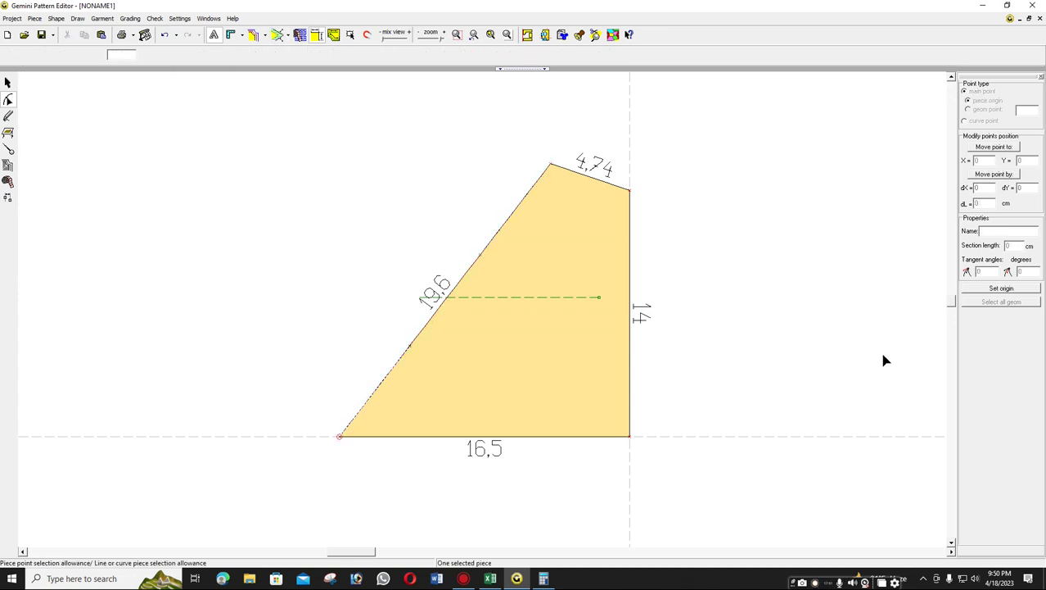
{"action": "left_click", "coordinate": [987, 290]}
{"action": "left_click_drag", "start_coordinate": [407, 350], "coordinate": [341, 320]}
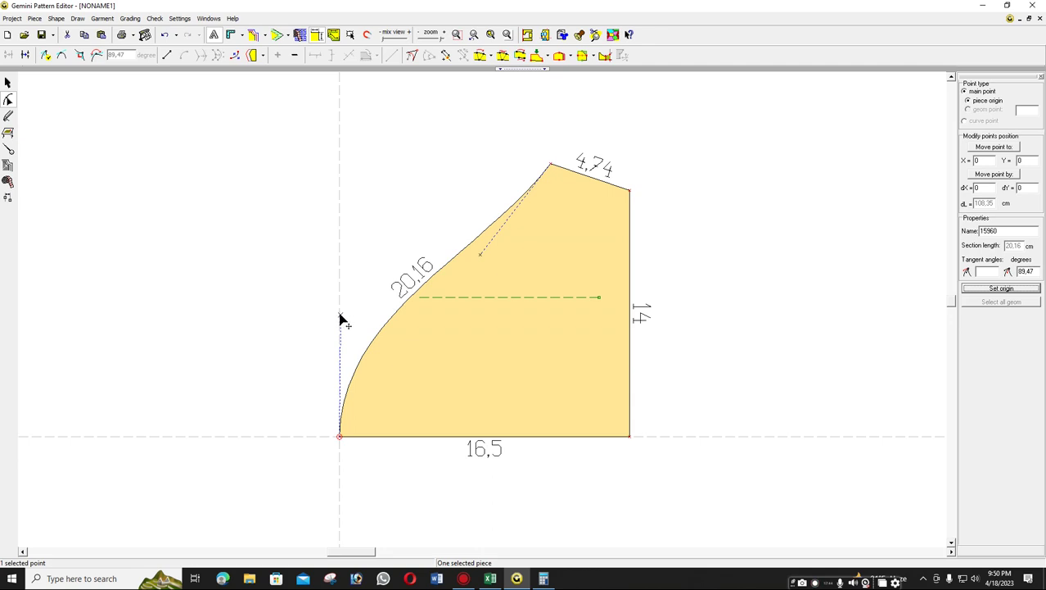
{"action": "left_click_drag", "start_coordinate": [340, 316], "coordinate": [481, 264]}
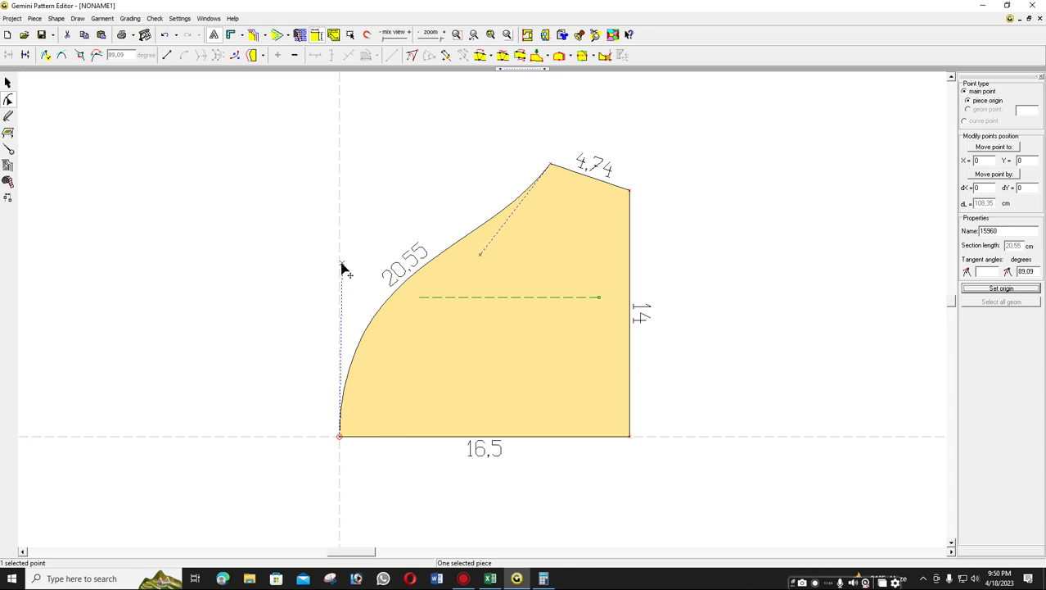
{"action": "mouse_move", "coordinate": [342, 266]}
{"action": "left_mouse_down"}
{"action": "mouse_move", "coordinate": [462, 263]}
{"action": "mouse_move", "coordinate": [524, 277]}
{"action": "left_mouse_up"}
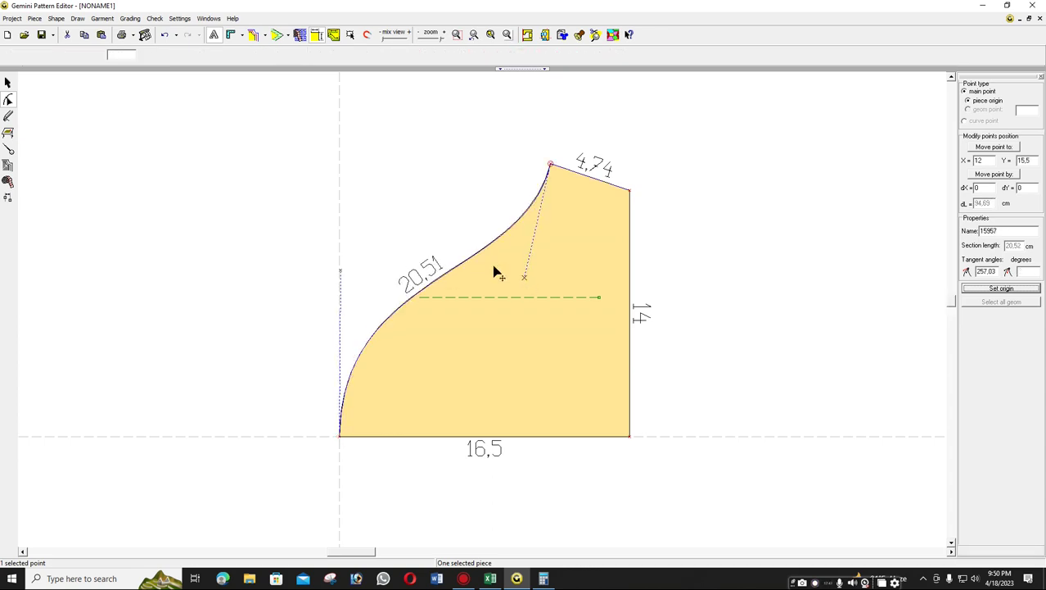
{"action": "key", "text": "Escape"}
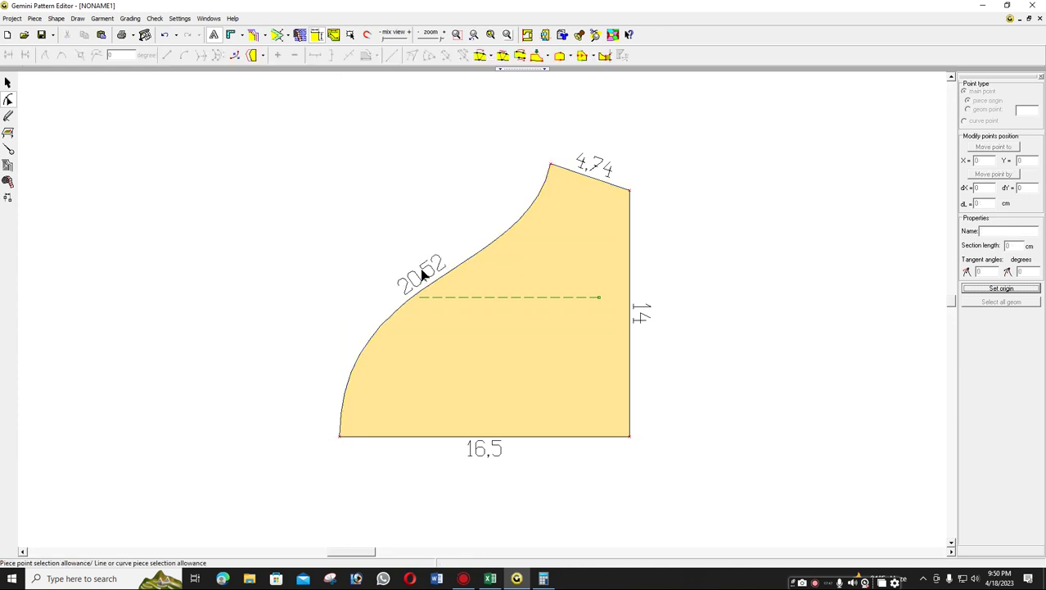
{"action": "left_click", "coordinate": [550, 165]}
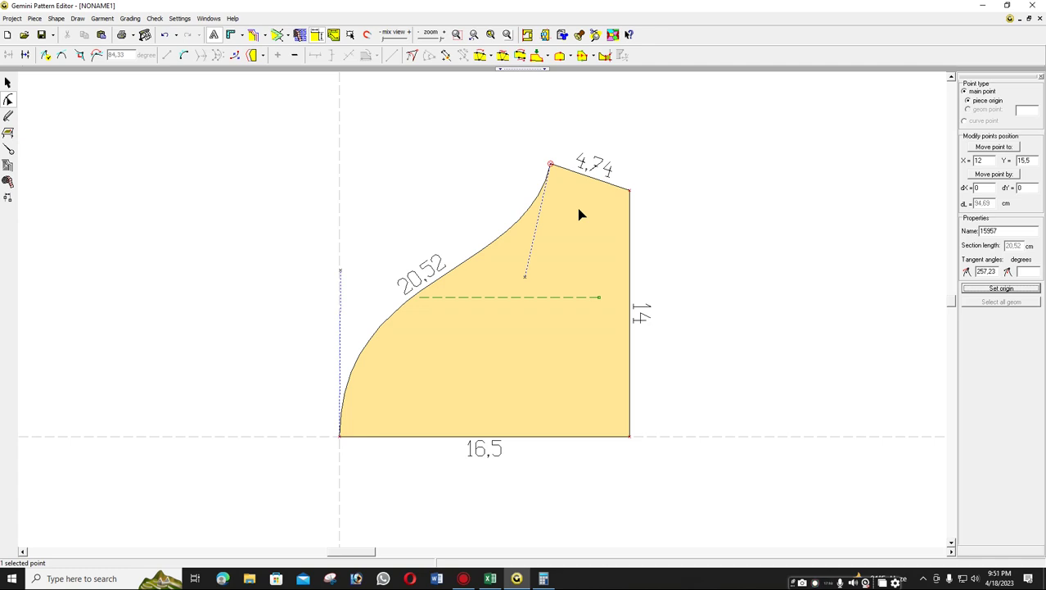
Shift the cap's top point right and adjust the bottom tangent so the cap measures 21.52 cm and the top 3.44 cm.
{"action": "key", "text": "Right"}
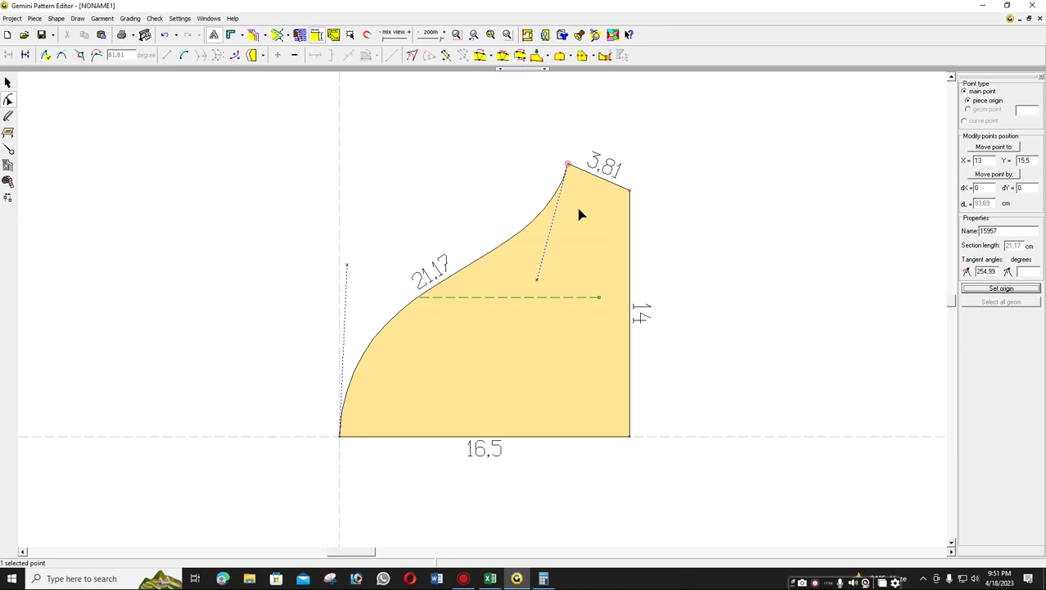
{"action": "left_click", "coordinate": [348, 270]}
{"action": "left_click_drag", "start_coordinate": [347, 265], "coordinate": [341, 263]}
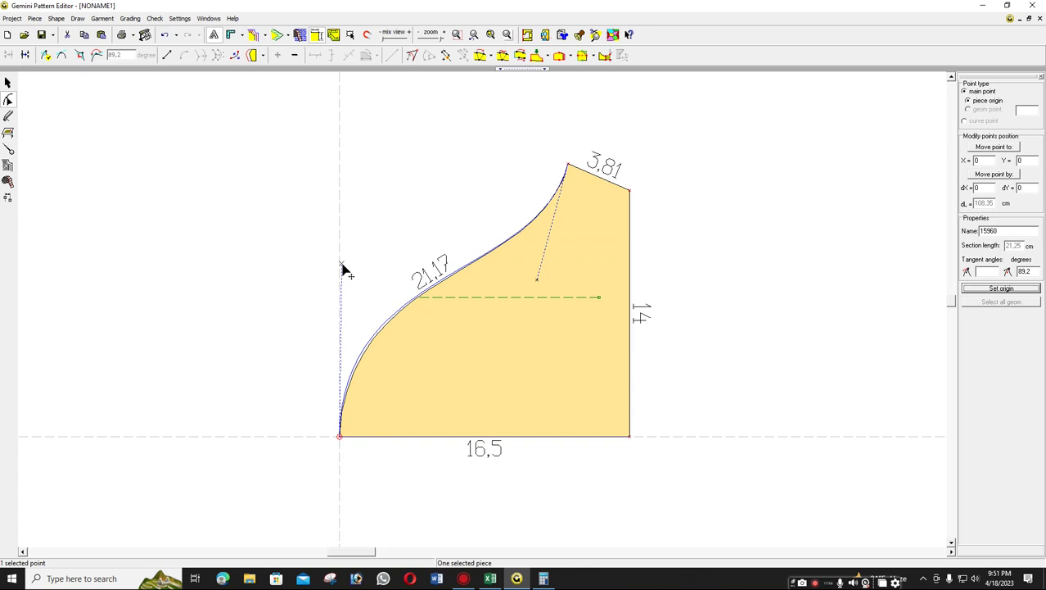
{"action": "left_click", "coordinate": [584, 197]}
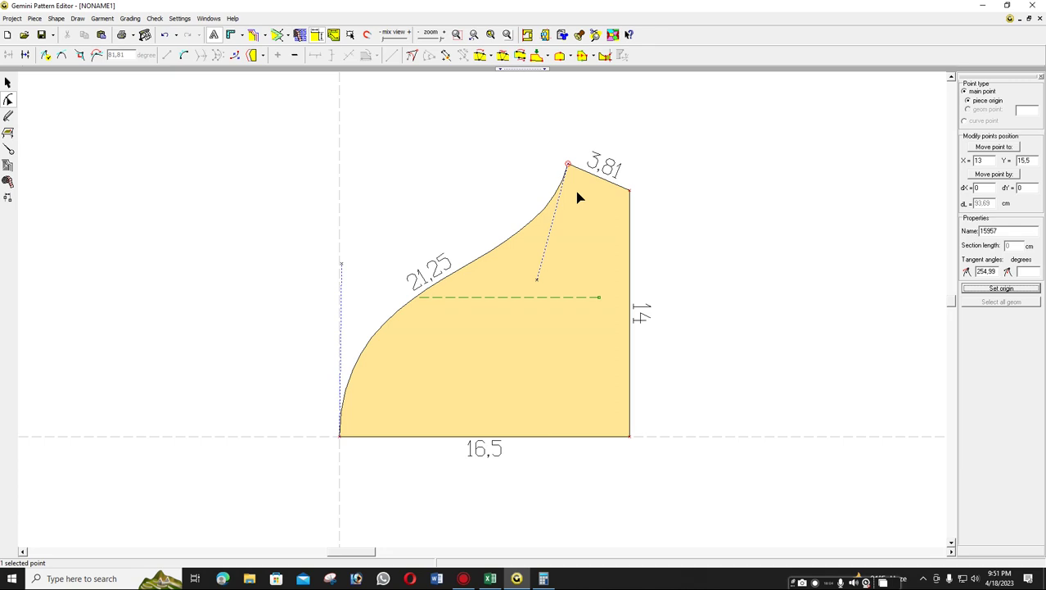
{"action": "key", "text": "Right"}
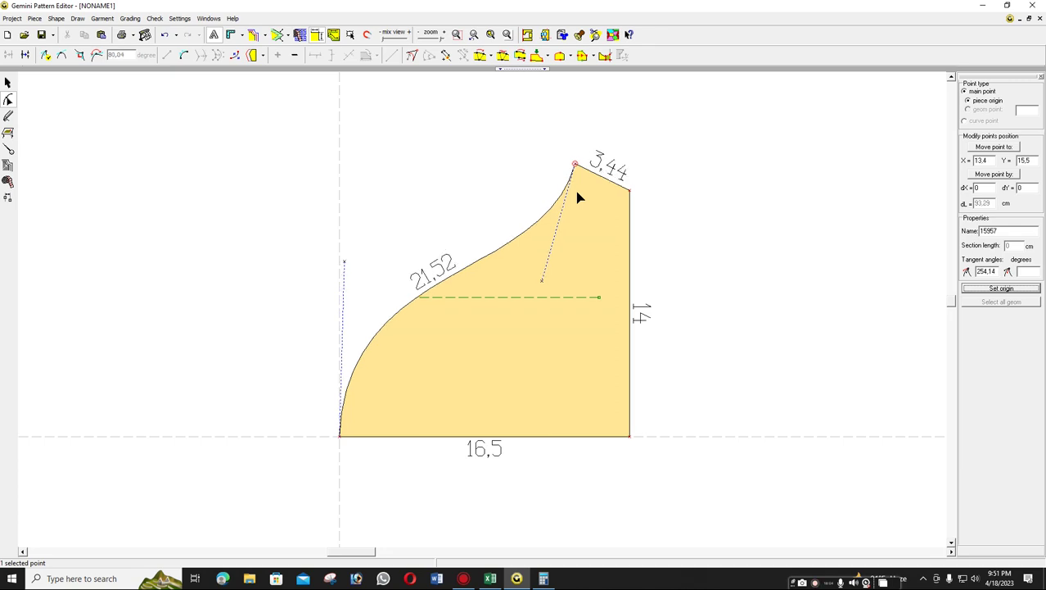
Start the Change curve length tool on the cap, picking its bottom end.
{"action": "scroll", "coordinate": [491, 215], "scroll_direction": "down", "scroll_amount": 2}
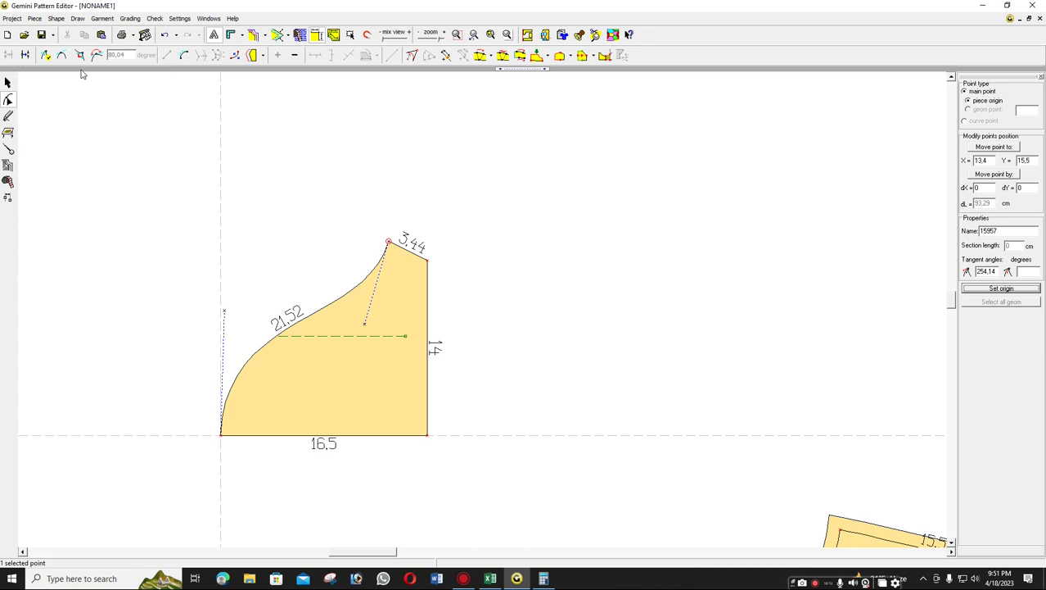
{"action": "left_click", "coordinate": [234, 55]}
{"action": "left_click", "coordinate": [221, 435]}
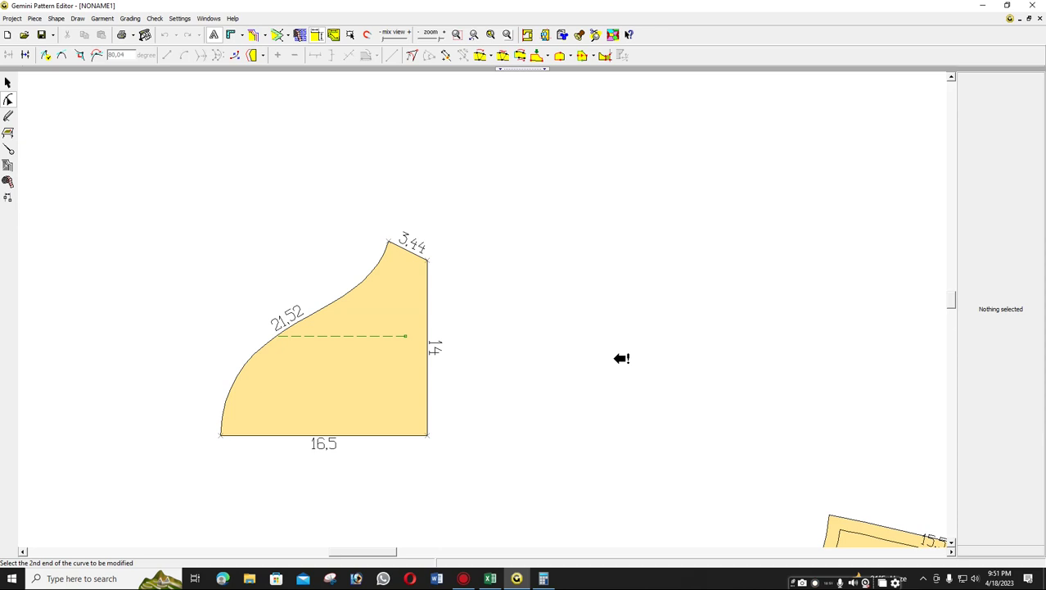
Set the sleeve cap curve length to 21.625 with Last horizontal, making it 21.62 cm.
{"action": "left_click", "coordinate": [7, 82]}
{"action": "left_click", "coordinate": [348, 368]}
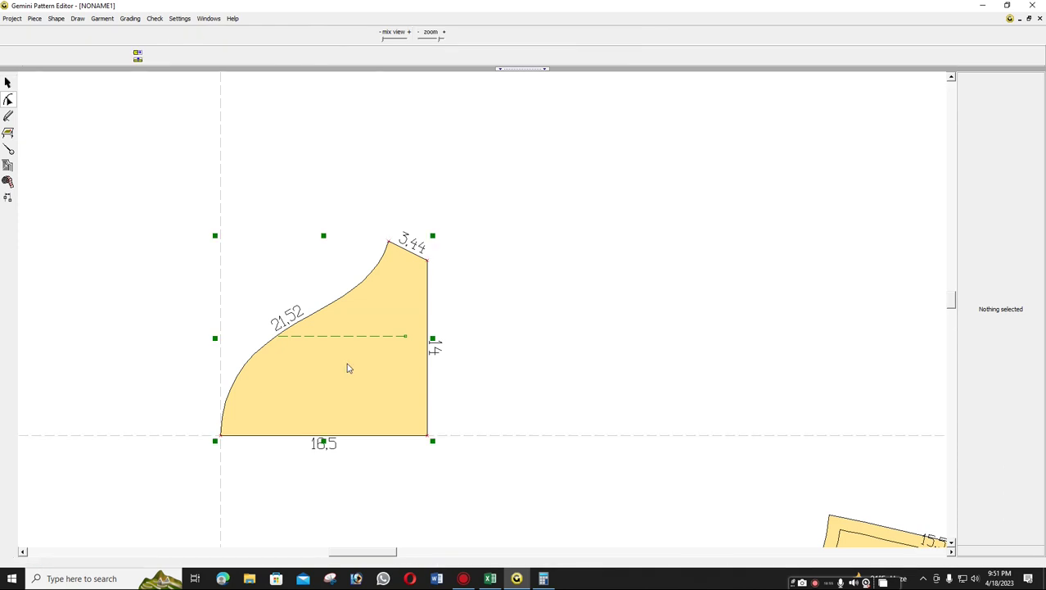
{"action": "double_click", "coordinate": [347, 368]}
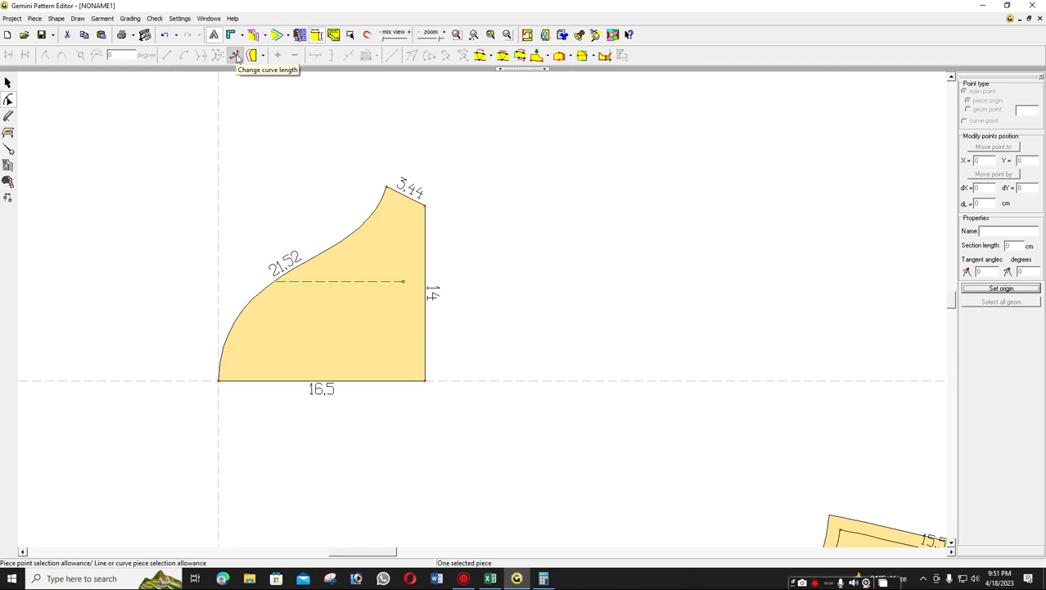
{"action": "left_click", "coordinate": [235, 55]}
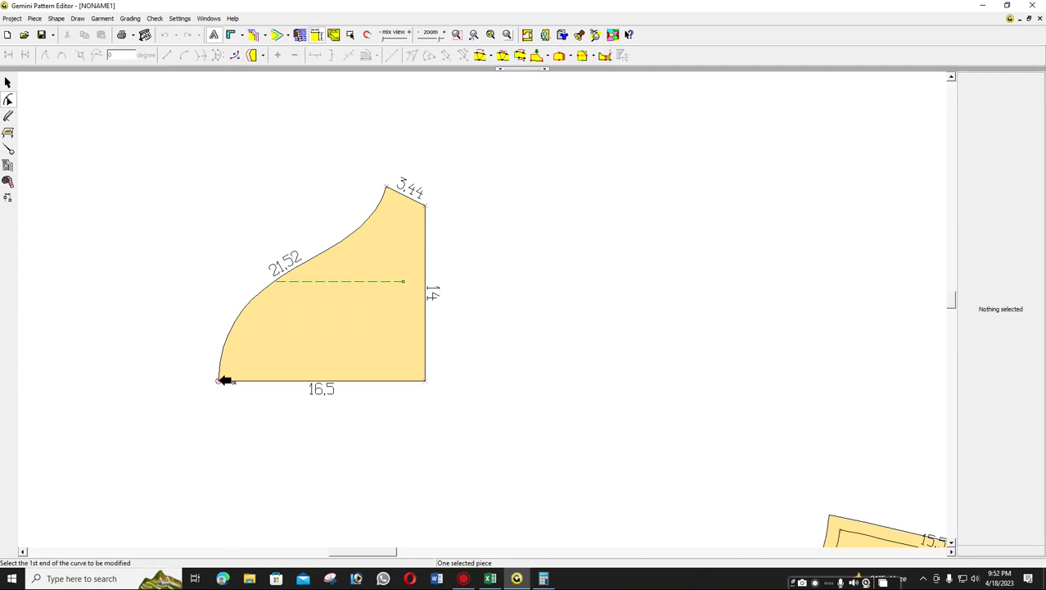
{"action": "left_click", "coordinate": [219, 380]}
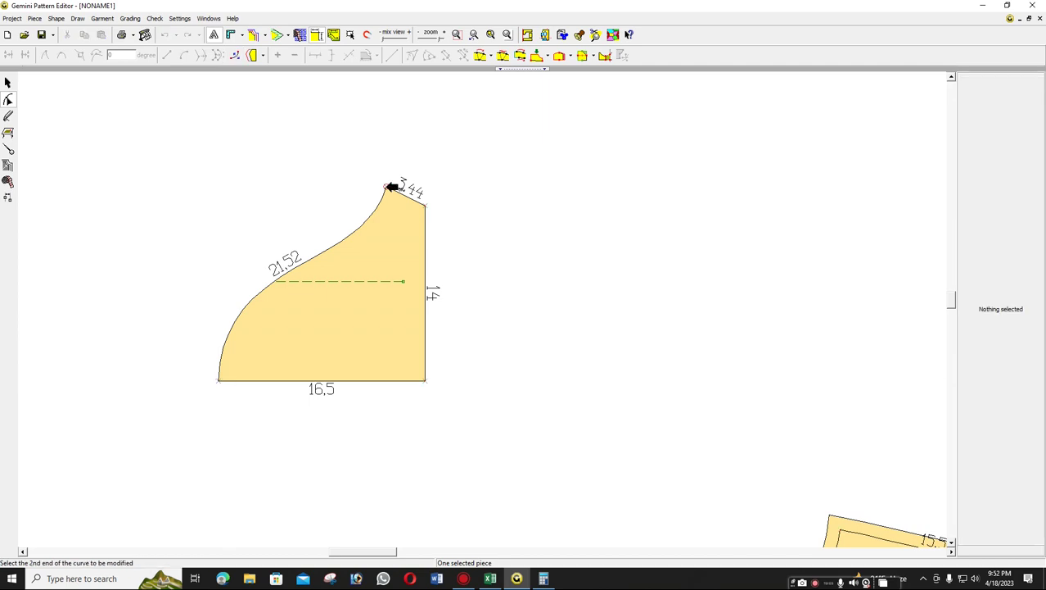
{"action": "left_click", "coordinate": [387, 186]}
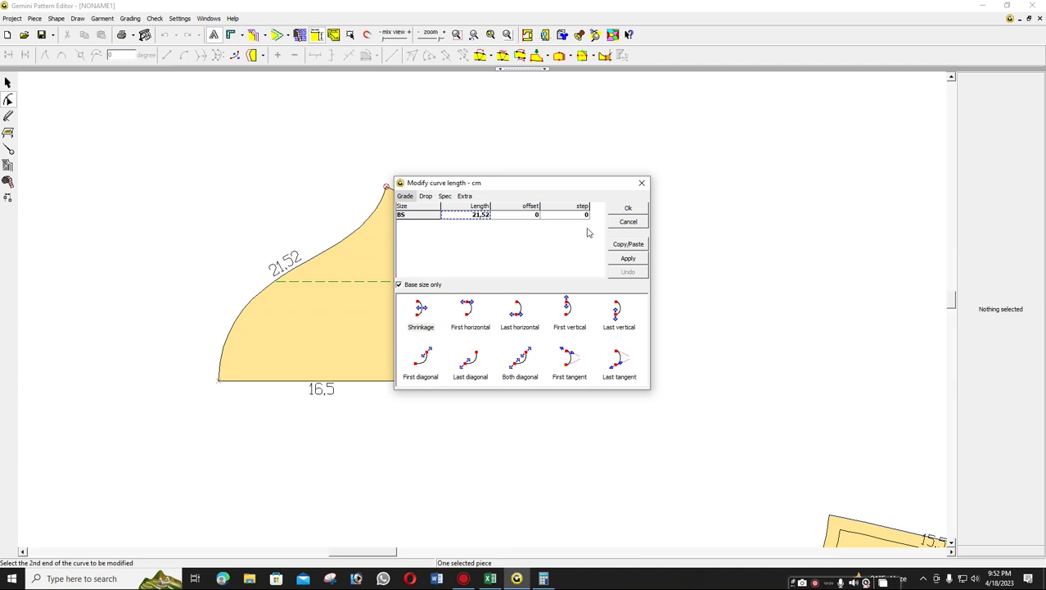
{"action": "type", "text": "21.625"}
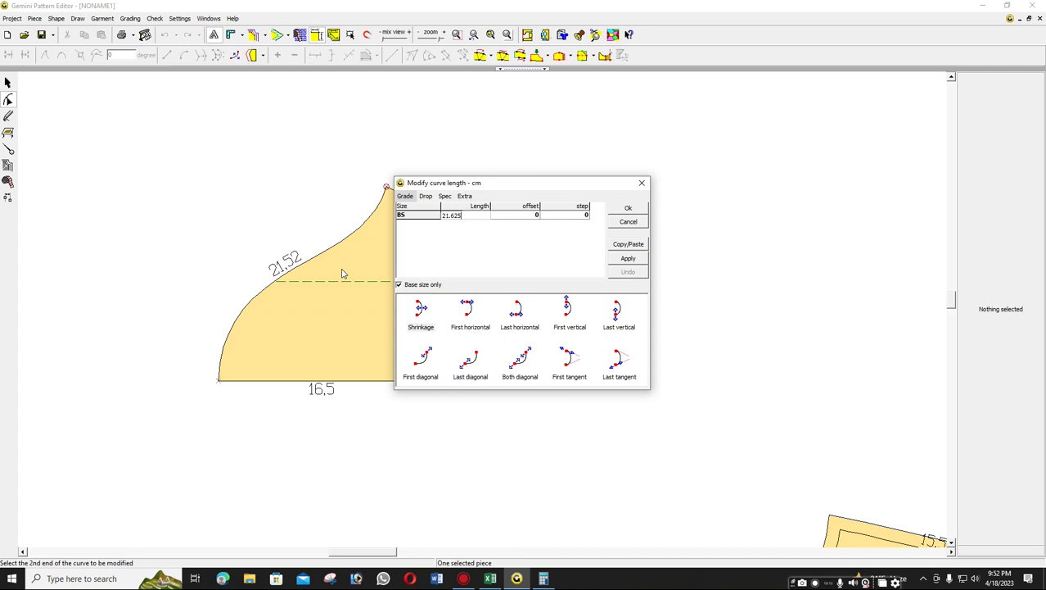
{"action": "left_click", "coordinate": [527, 326]}
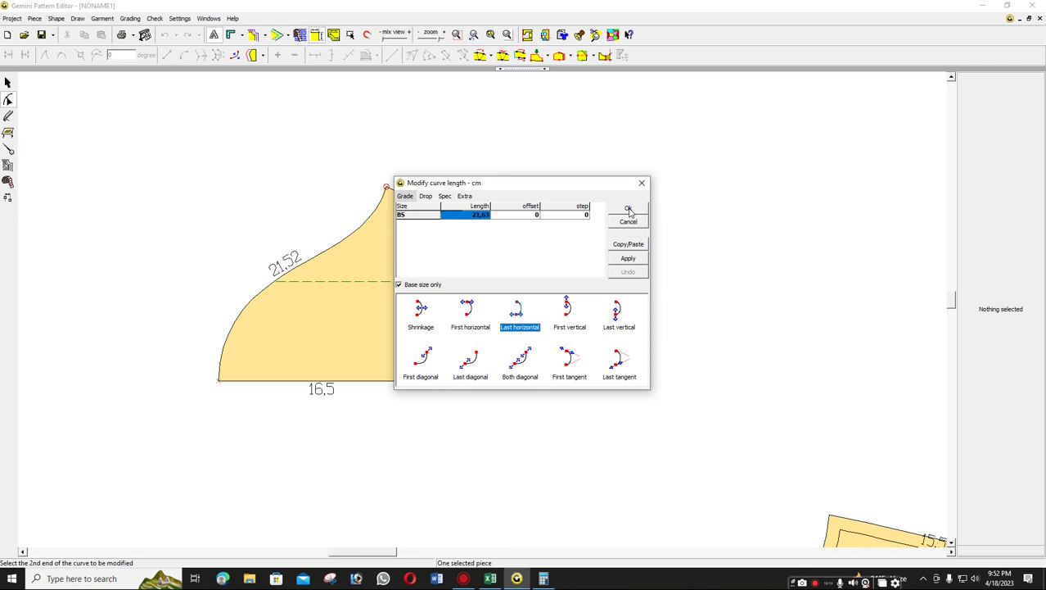
{"action": "left_click", "coordinate": [628, 210]}
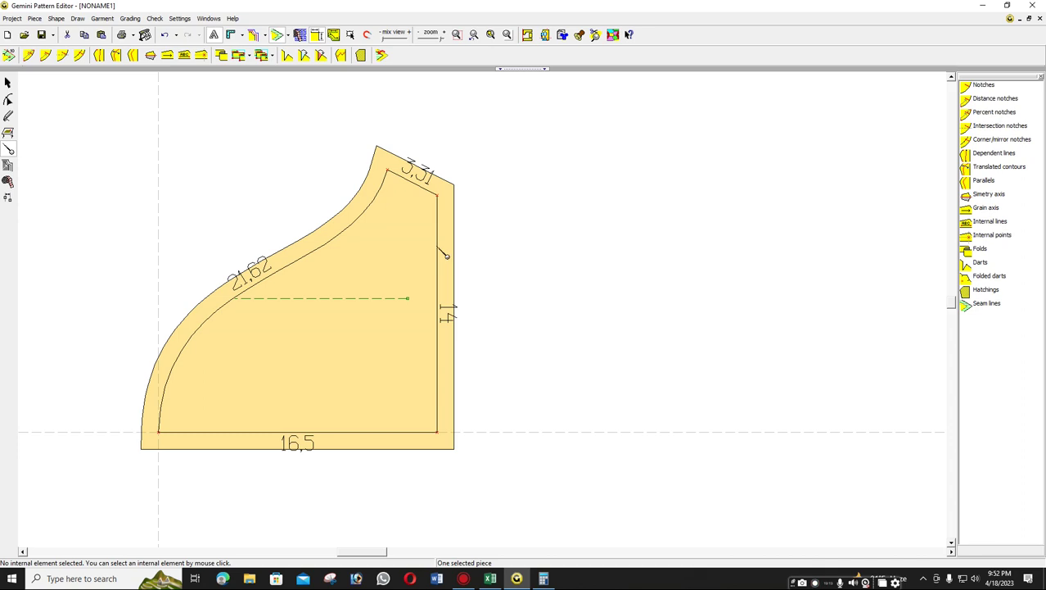
Give the sleeve's right side a 2 cm seam allowance and mirror the top-right corner shape.
{"action": "left_click", "coordinate": [437, 247]}
{"action": "type", "text": "2"}
{"action": "key", "text": "Return"}
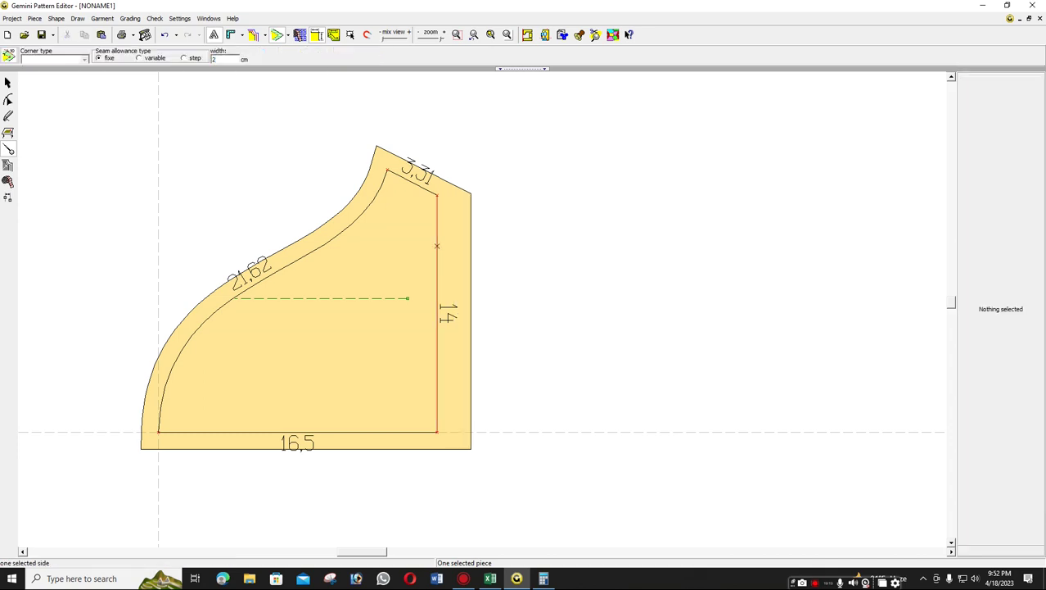
{"action": "left_click_drag", "start_coordinate": [486, 230], "coordinate": [434, 178]}
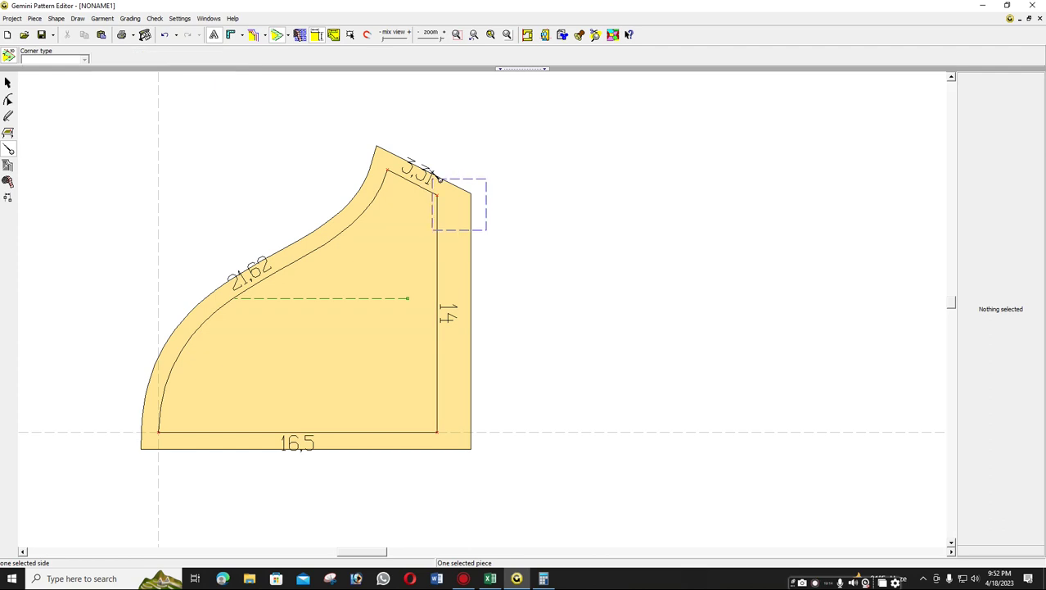
{"action": "left_click", "coordinate": [84, 60]}
{"action": "left_click", "coordinate": [58, 164]}
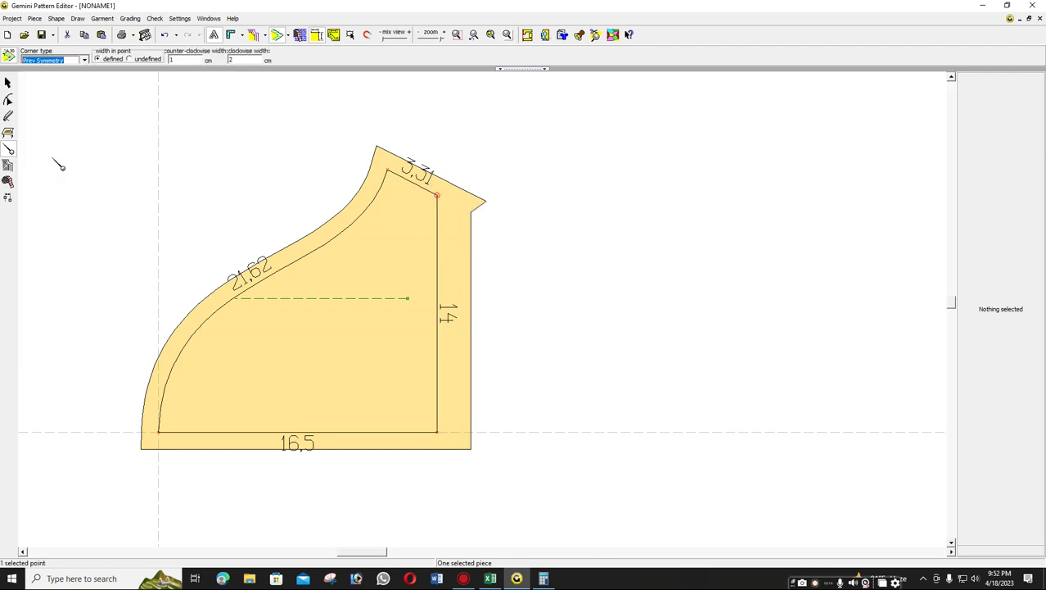
{"action": "left_click", "coordinate": [85, 60]}
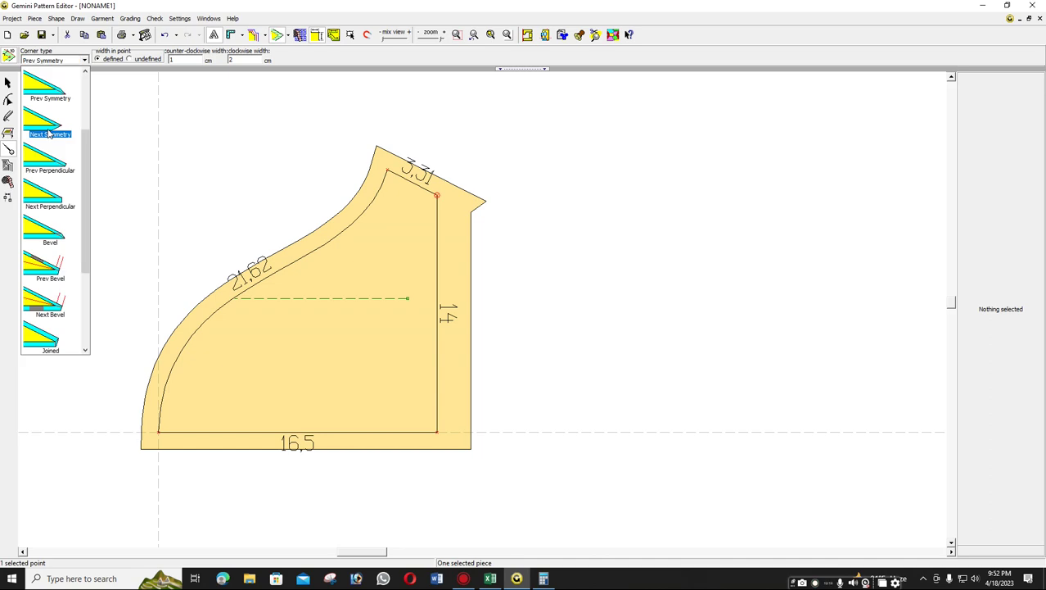
{"action": "left_click", "coordinate": [54, 135]}
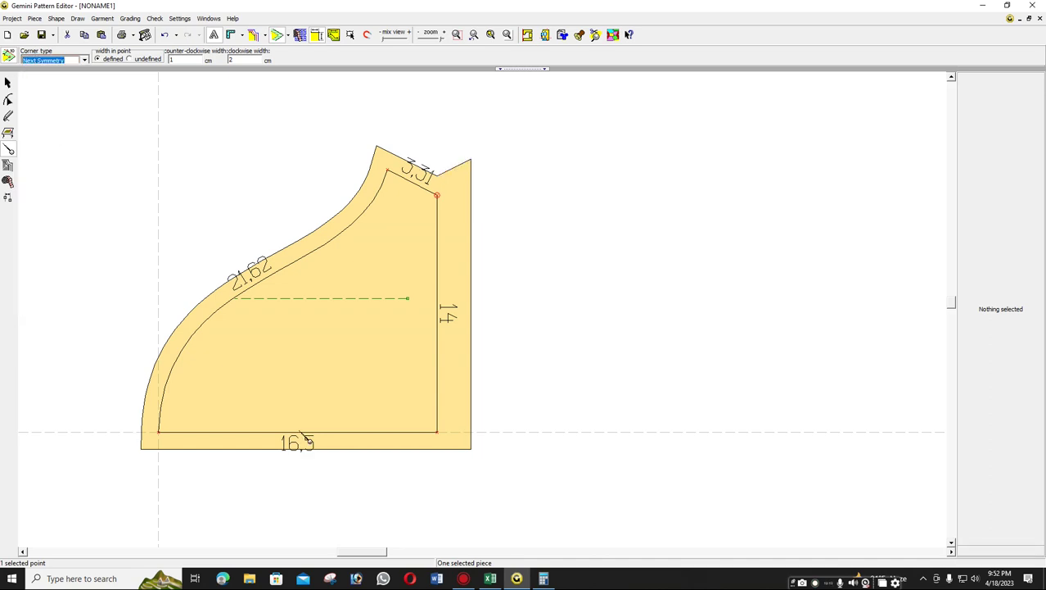
Remove the seam allowance along the sleeve's bottom edge.
{"action": "left_click", "coordinate": [302, 433]}
{"action": "key", "text": "Return"}
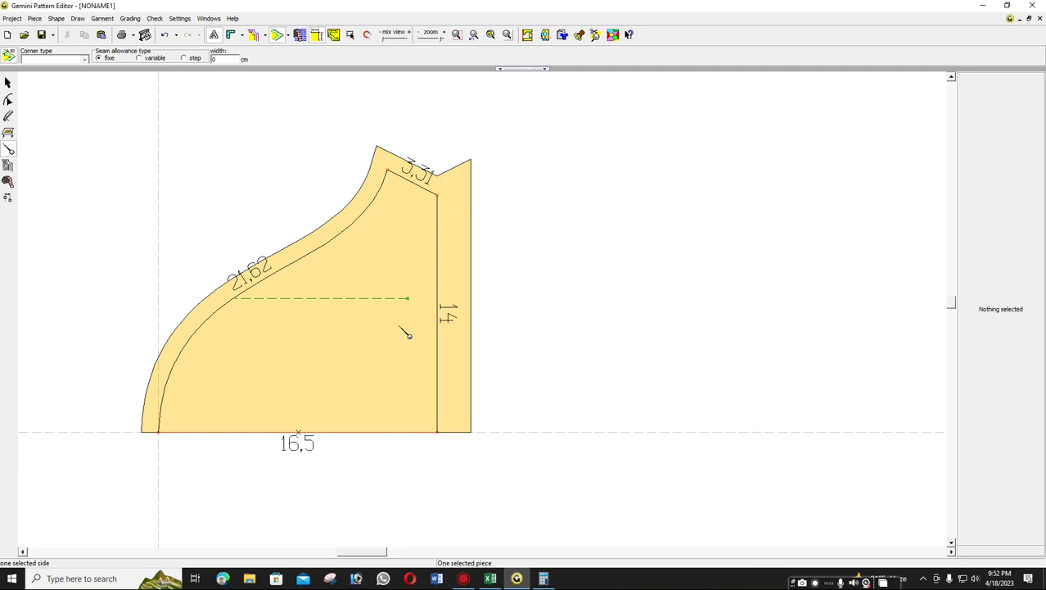
{"action": "scroll", "coordinate": [407, 334], "scroll_direction": "down", "scroll_amount": 5}
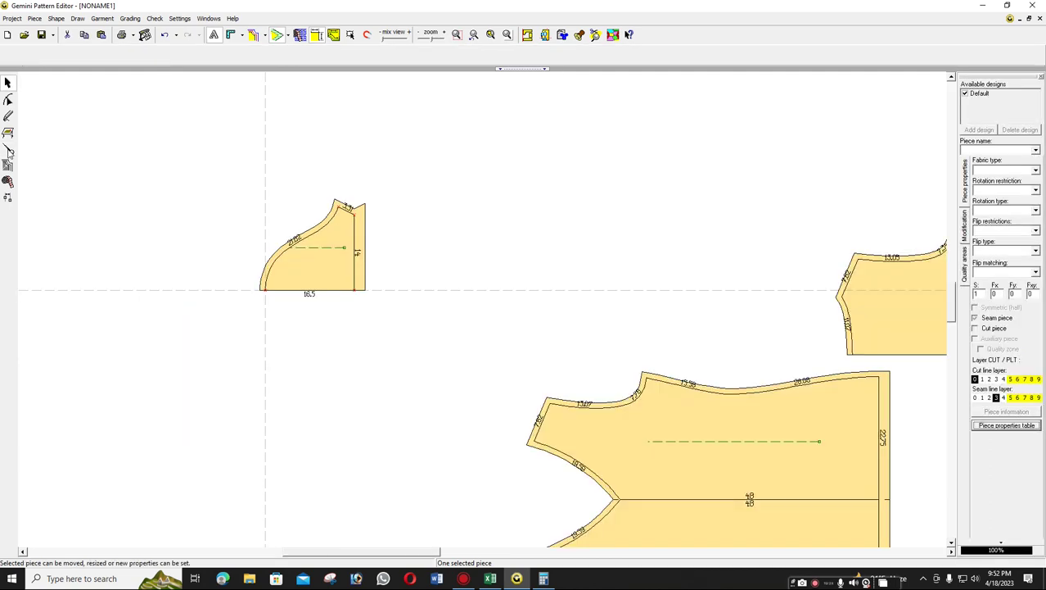
Make the sleeve's bottom edge a symmetry axis.
{"action": "left_click", "coordinate": [8, 149]}
{"action": "left_click", "coordinate": [152, 55]}
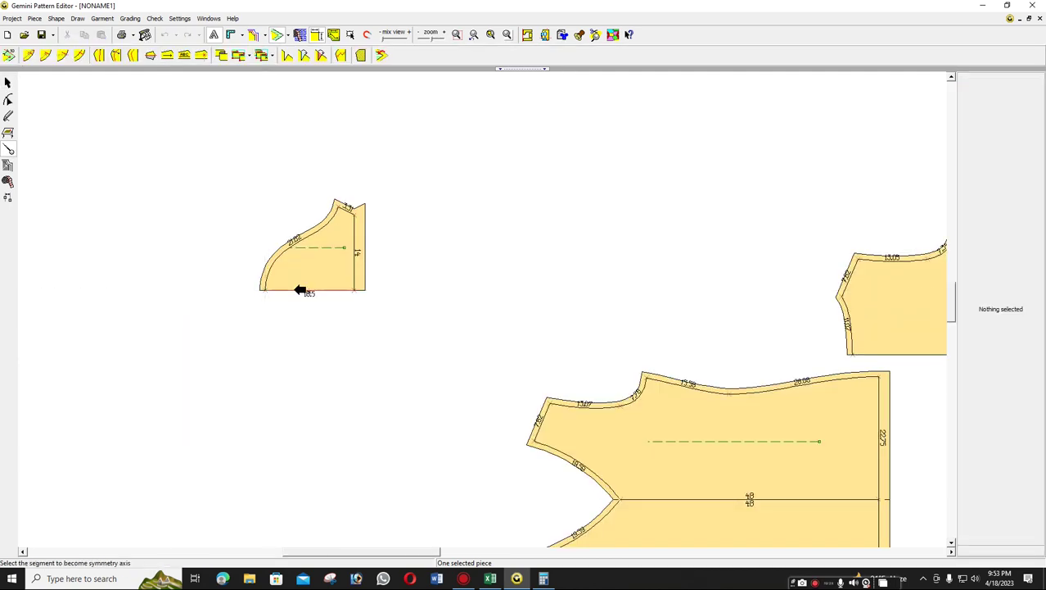
{"action": "left_click", "coordinate": [300, 290]}
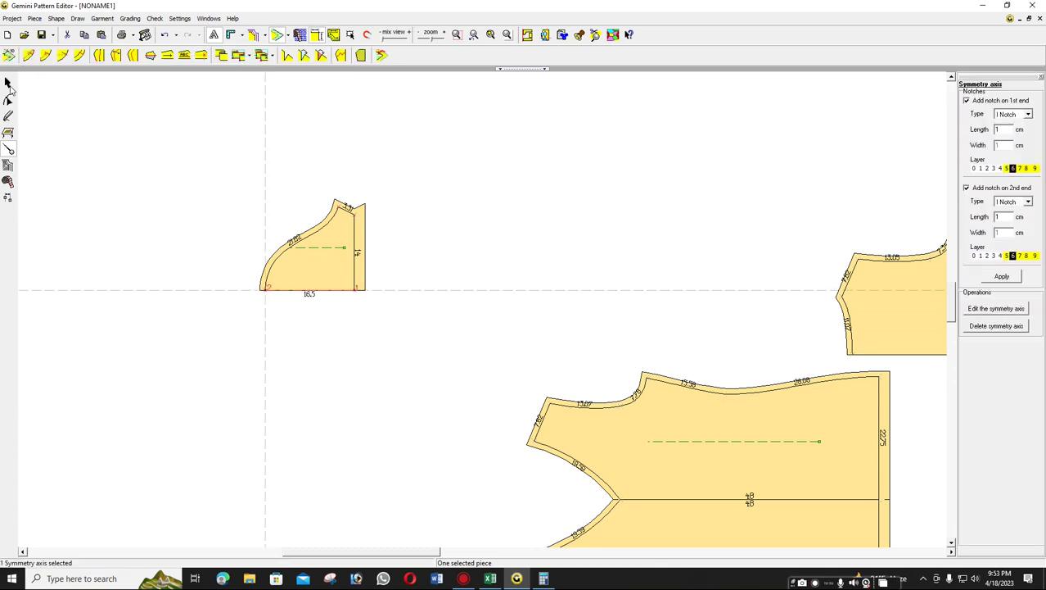
Unfold the sleeve into a full symmetric piece and move its grain line to the centre.
{"action": "left_click", "coordinate": [7, 83]}
{"action": "left_click", "coordinate": [348, 275]}
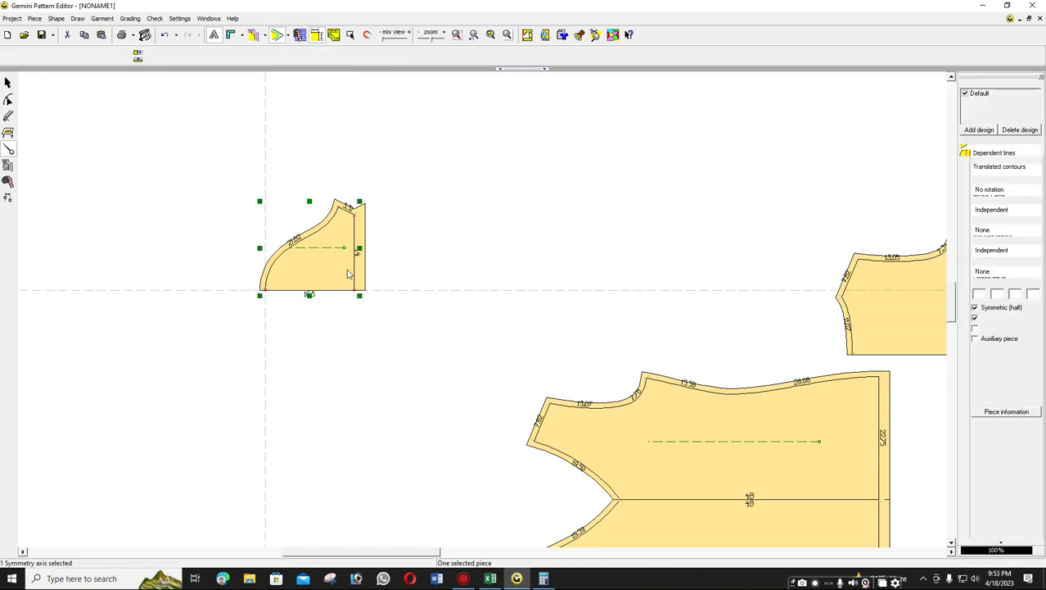
{"action": "left_click_drag", "start_coordinate": [348, 274], "coordinate": [346, 281]}
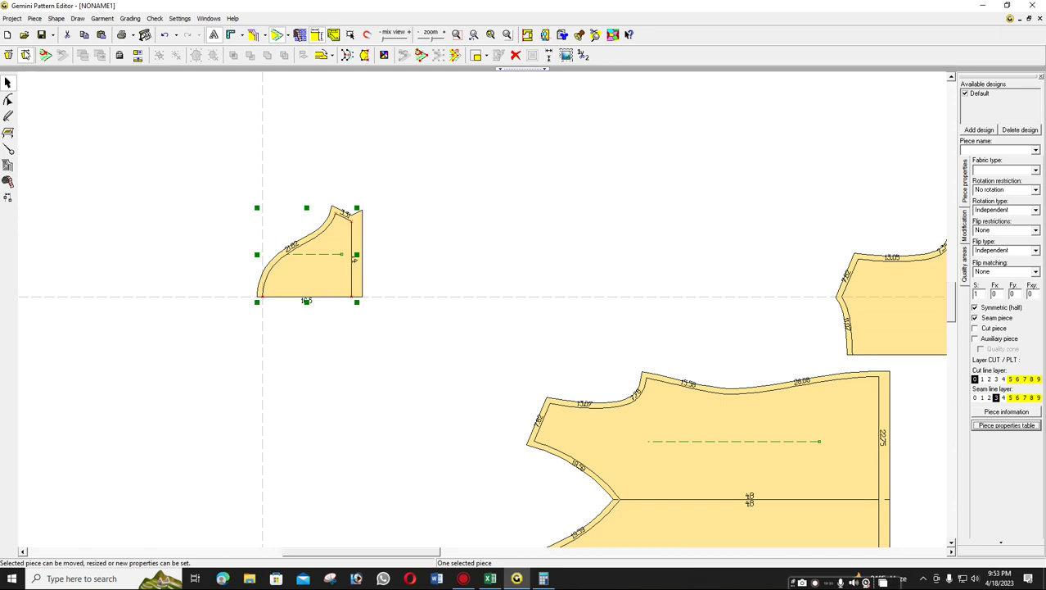
{"action": "scroll", "coordinate": [483, 298], "scroll_direction": "up", "scroll_amount": 2}
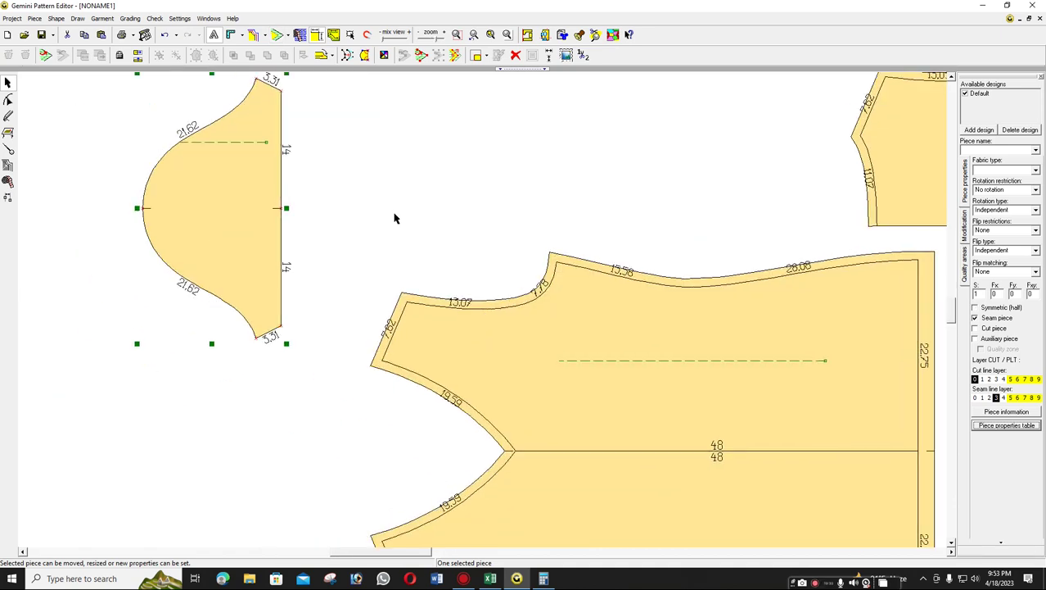
{"action": "scroll", "coordinate": [394, 218], "scroll_direction": "down", "scroll_amount": 1}
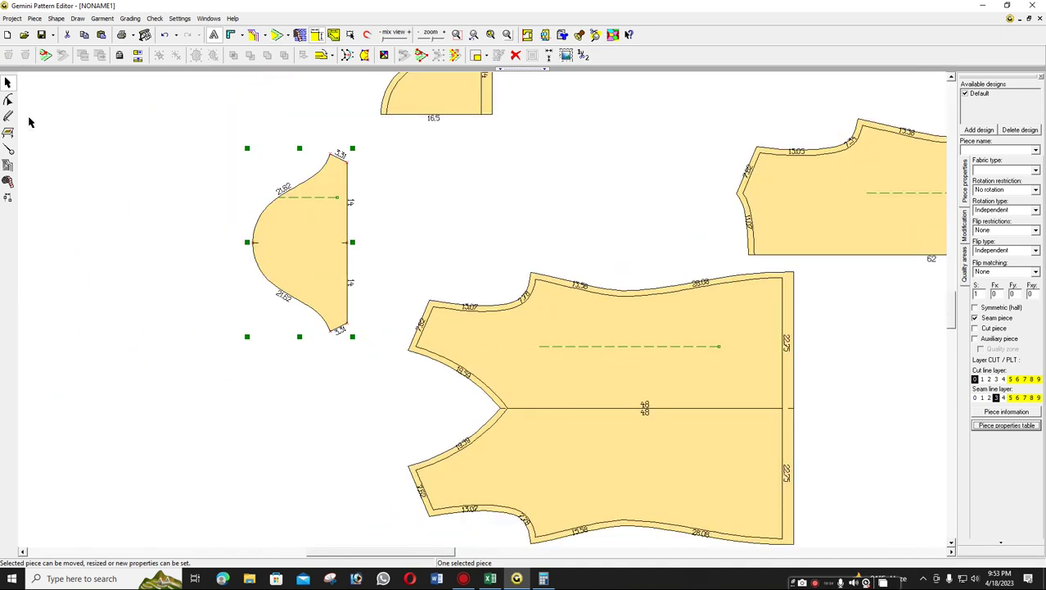
{"action": "left_click", "coordinate": [8, 149]}
{"action": "left_click_drag", "start_coordinate": [319, 202], "coordinate": [319, 248]}
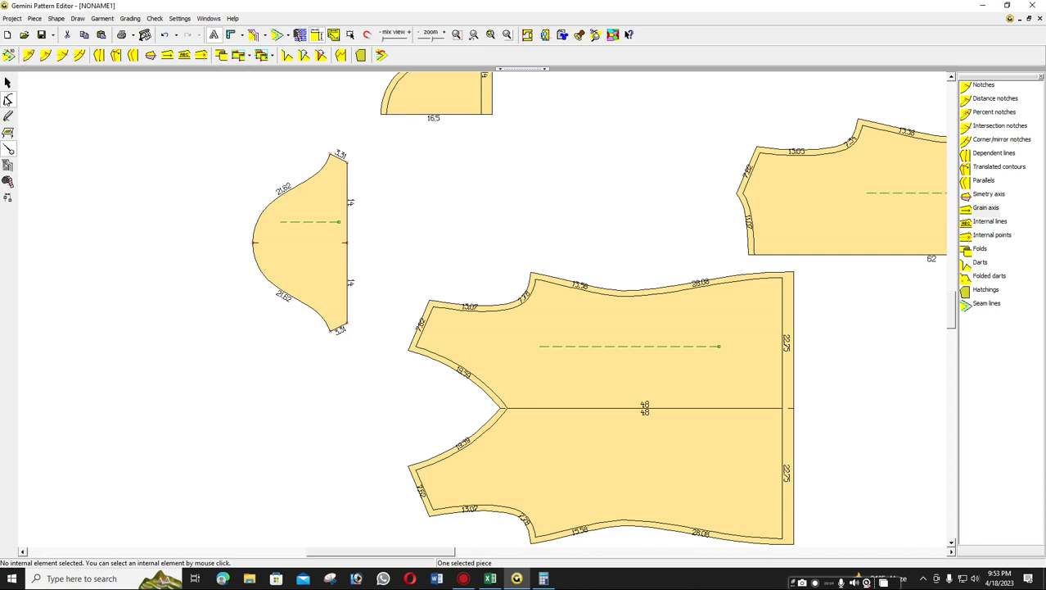
Select the full sleeve and display it as a ghost.
{"action": "left_click", "coordinate": [7, 99]}
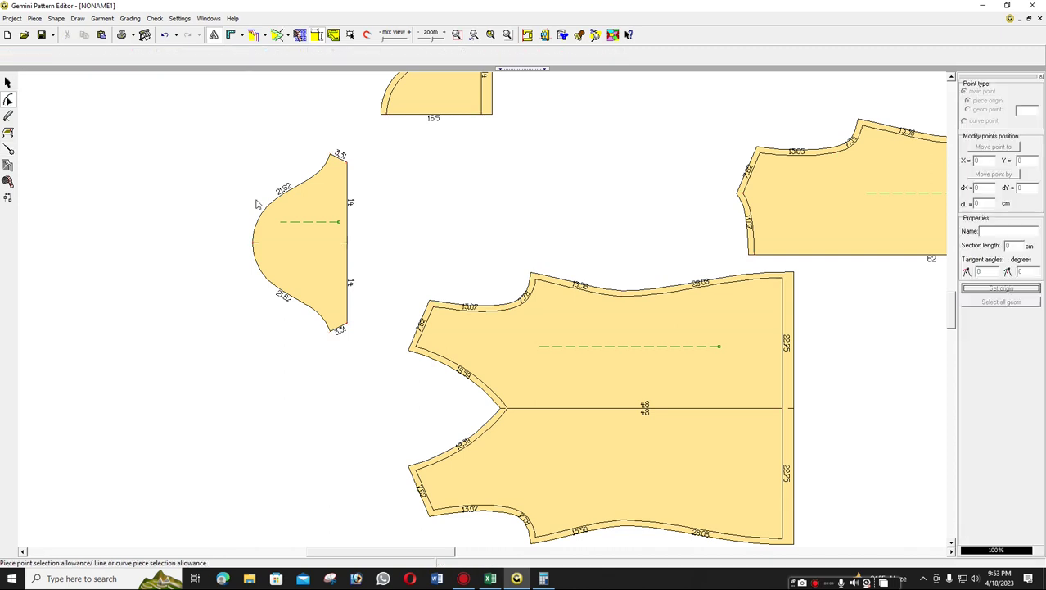
{"action": "left_click", "coordinate": [301, 213]}
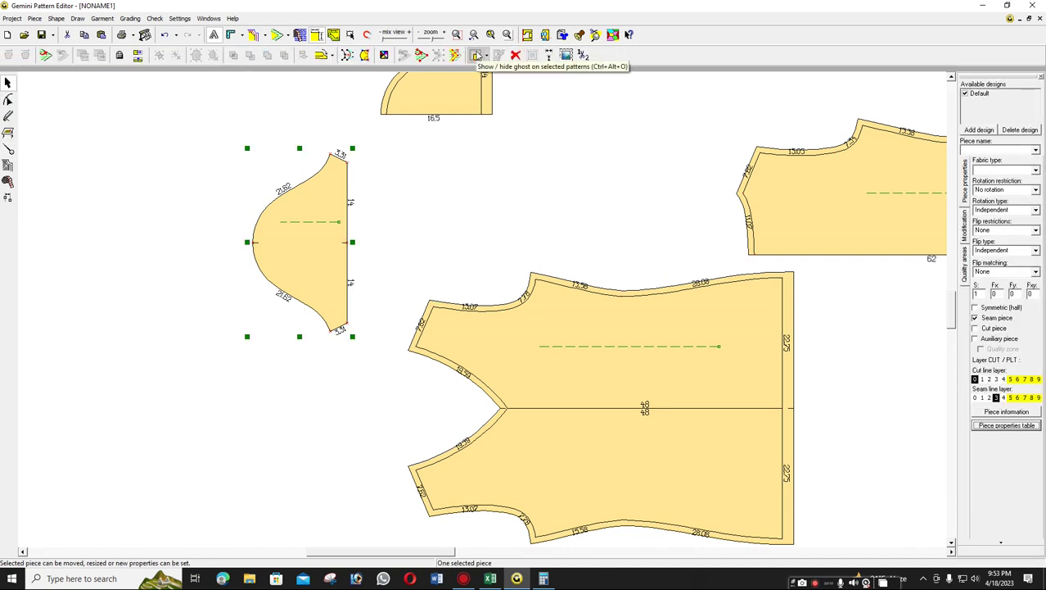
{"action": "left_click", "coordinate": [477, 55]}
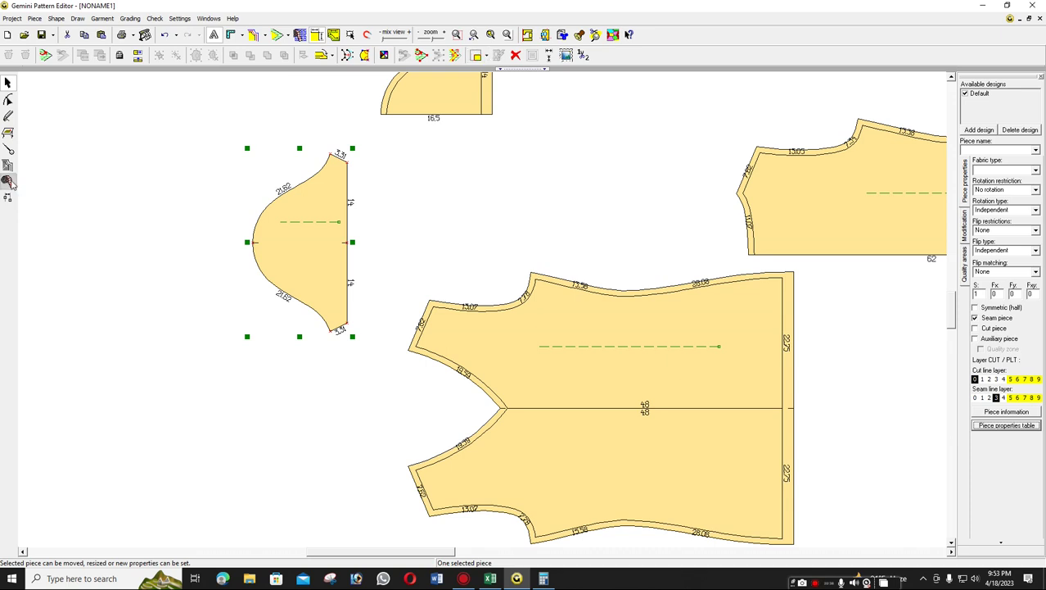
Measure the body's armhole curve at 20.86 cm and check the 41.25 ÷ 2 = 20.625 half value.
{"action": "left_click", "coordinate": [9, 182]}
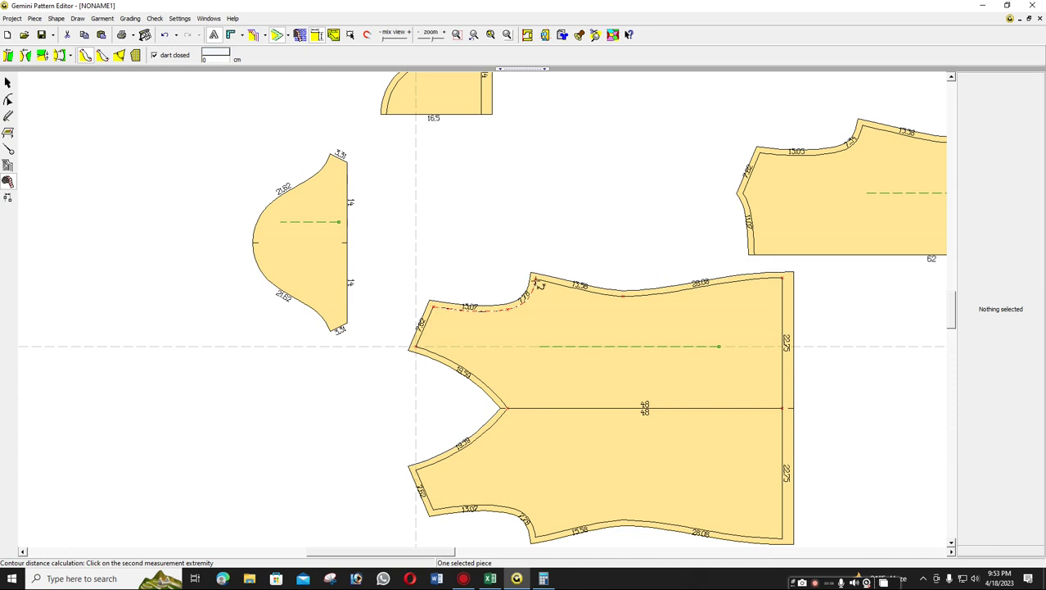
{"action": "left_click", "coordinate": [536, 283]}
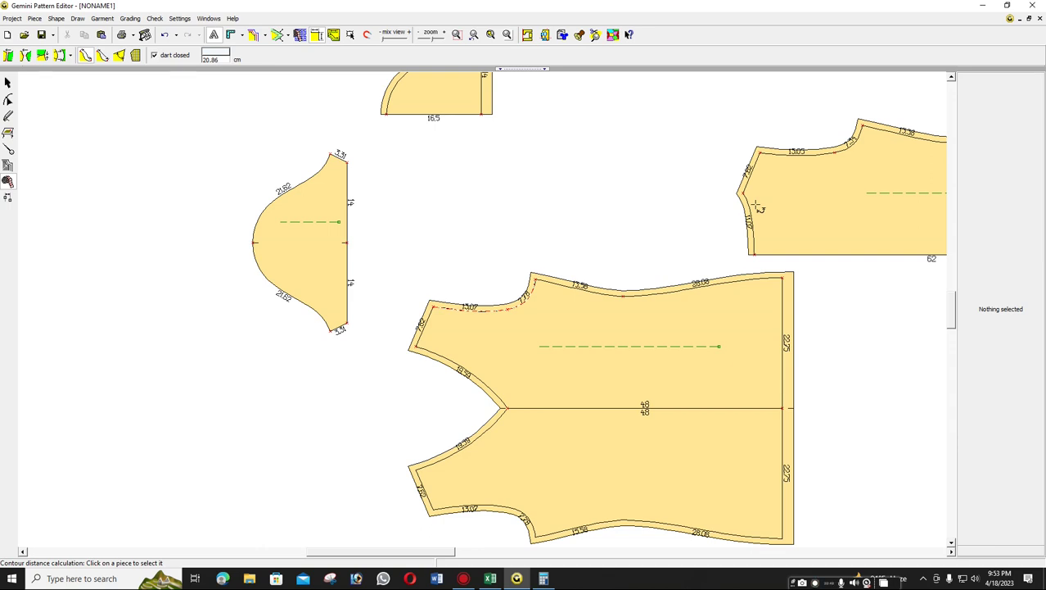
{"action": "left_click", "coordinate": [544, 578]}
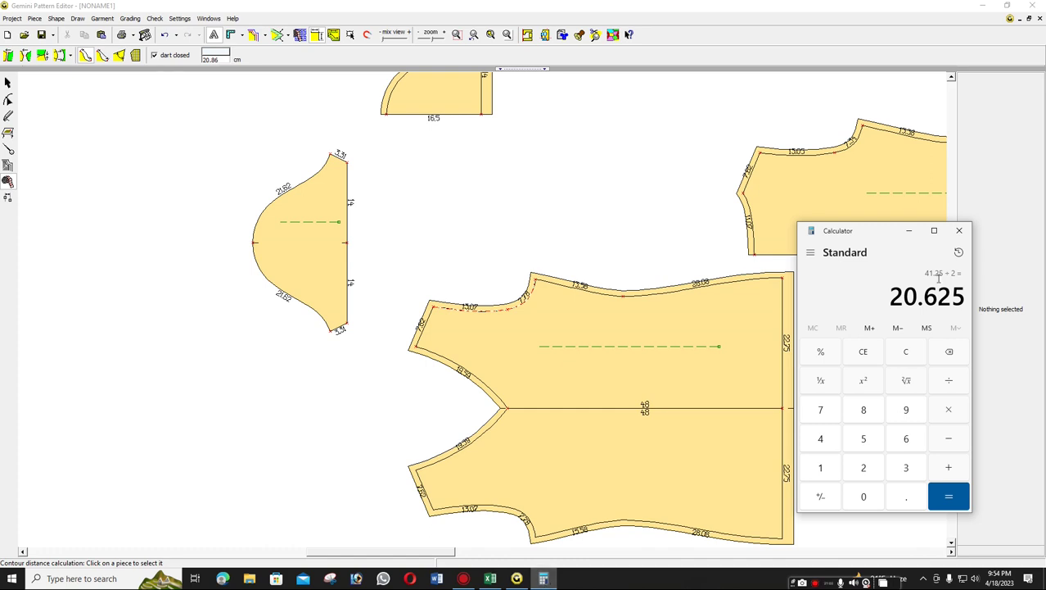
{"action": "left_click", "coordinate": [959, 231]}
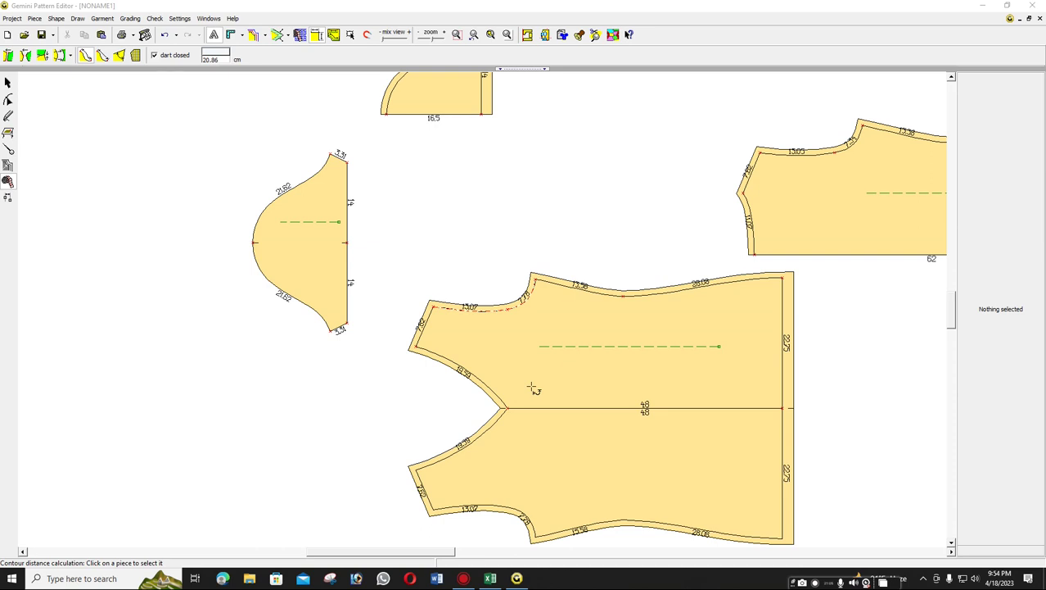
{"action": "scroll", "coordinate": [499, 344], "scroll_direction": "down", "scroll_amount": 2}
{"action": "left_click", "coordinate": [401, 271]}
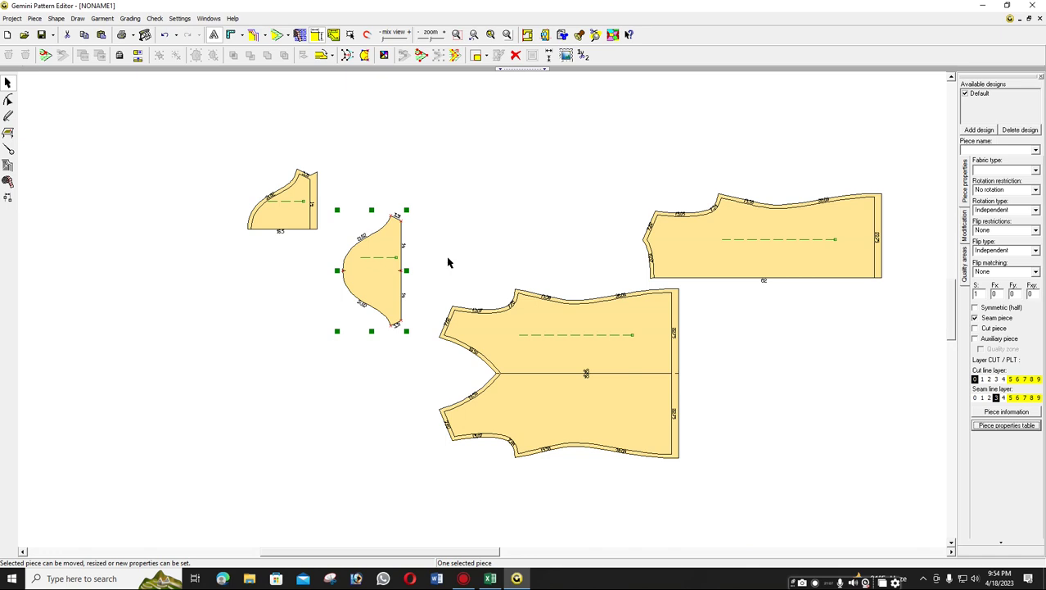
Move the cap's top corner to X 11.94 and ease the bottom tangent, shortening the cap to 20.47 cm.
{"action": "double_click", "coordinate": [279, 197]}
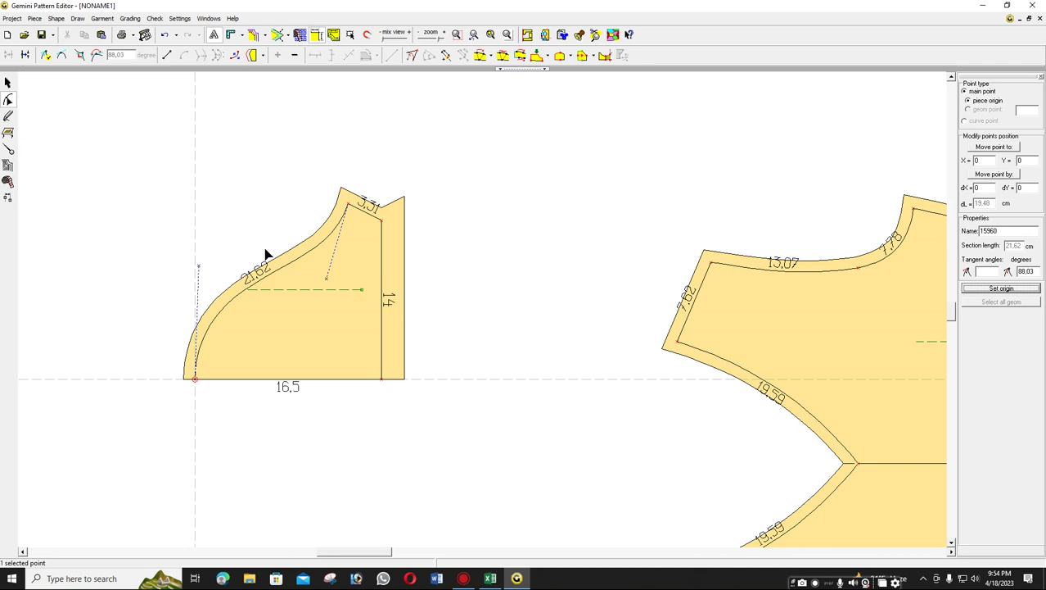
{"action": "left_click", "coordinate": [348, 203]}
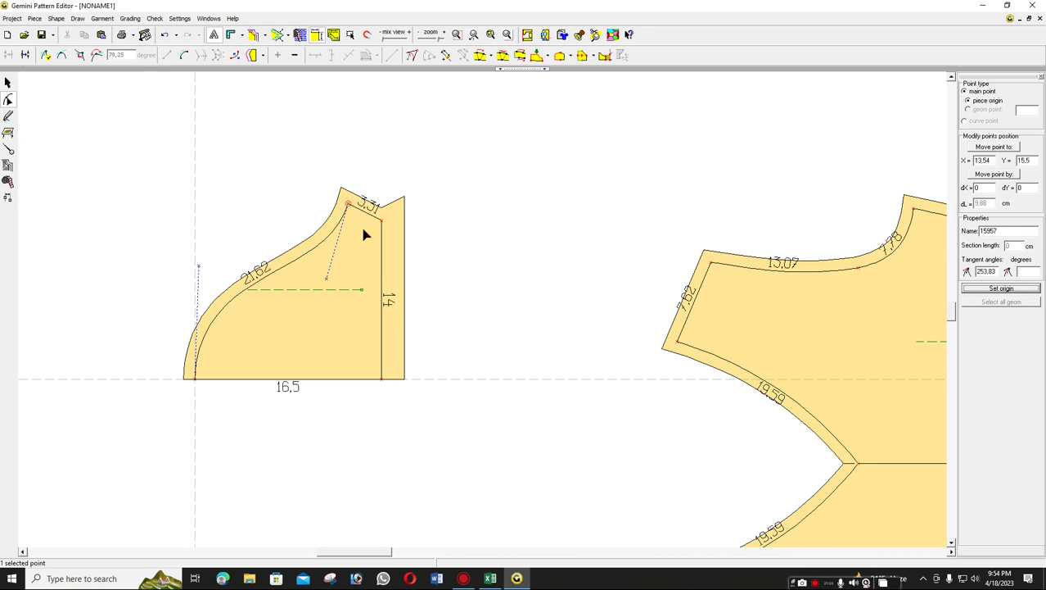
{"action": "key", "text": "Left"}
{"action": "key", "text": "Left"}
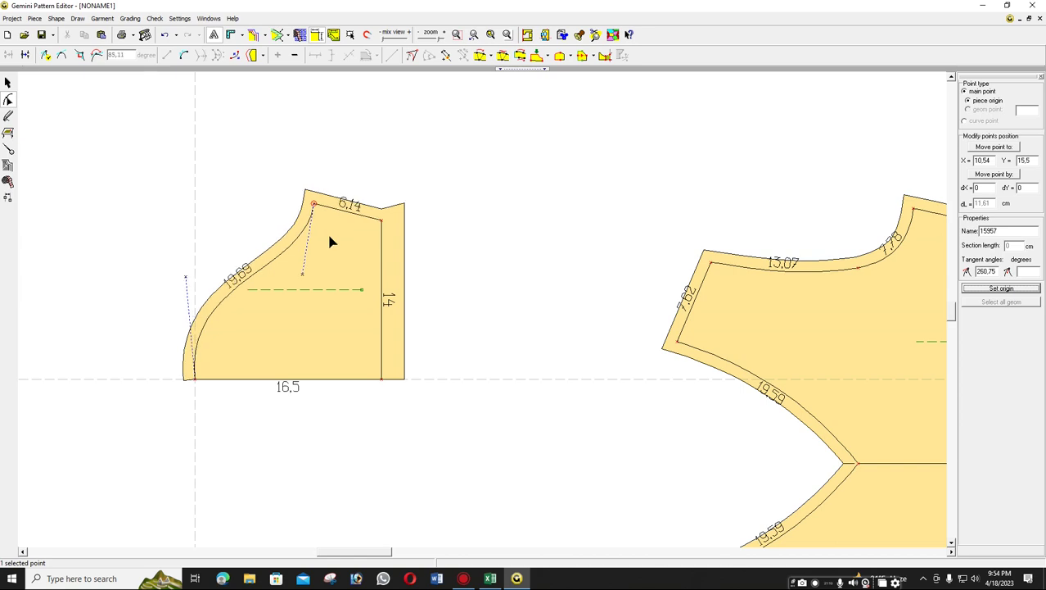
{"action": "key", "text": "Right"}
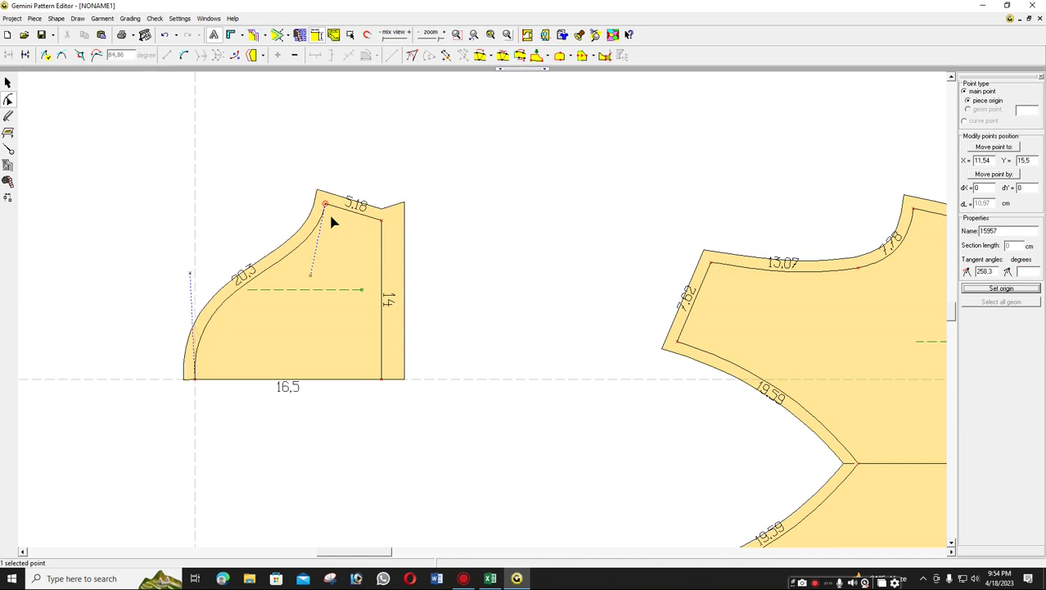
{"action": "key", "text": "ctrl+Right"}
{"action": "key", "text": "ctrl+Right"}
{"action": "key", "text": "ctrl+Right"}
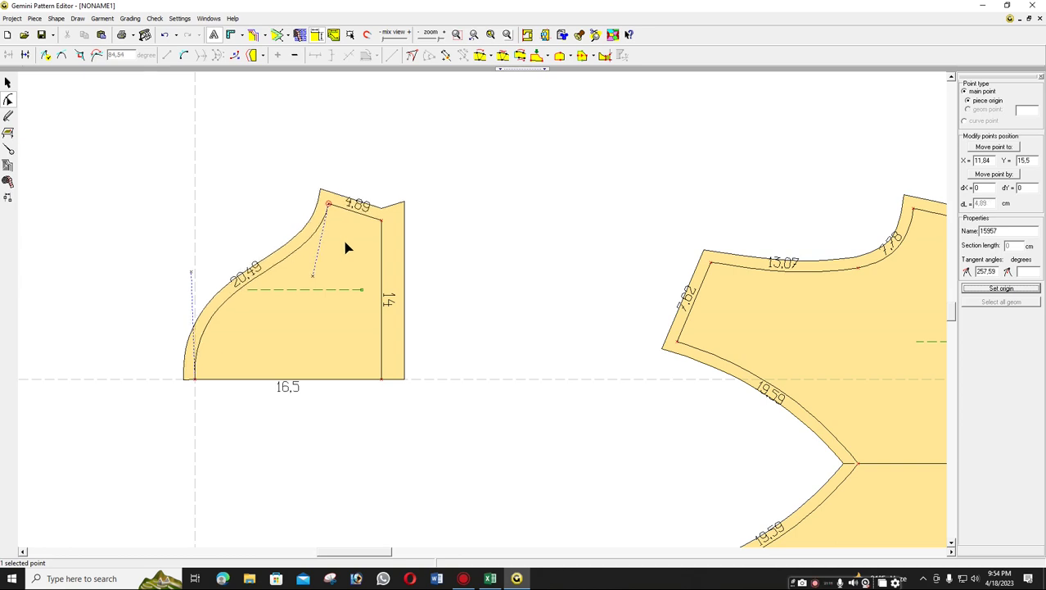
{"action": "key", "text": "ctrl+Right"}
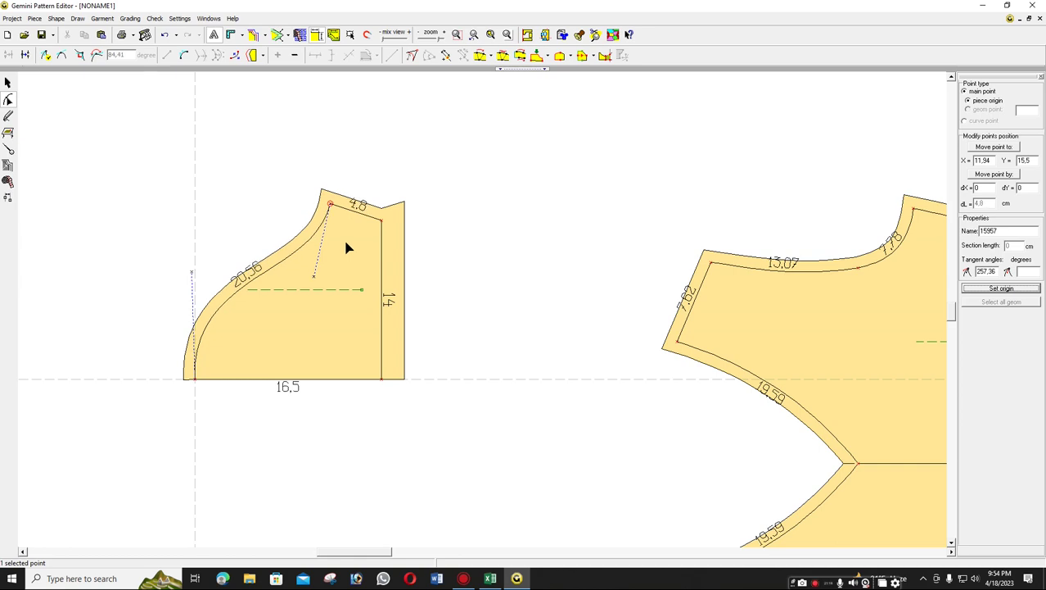
{"action": "left_click", "coordinate": [190, 274]}
{"action": "left_click_drag", "start_coordinate": [190, 274], "coordinate": [196, 272]}
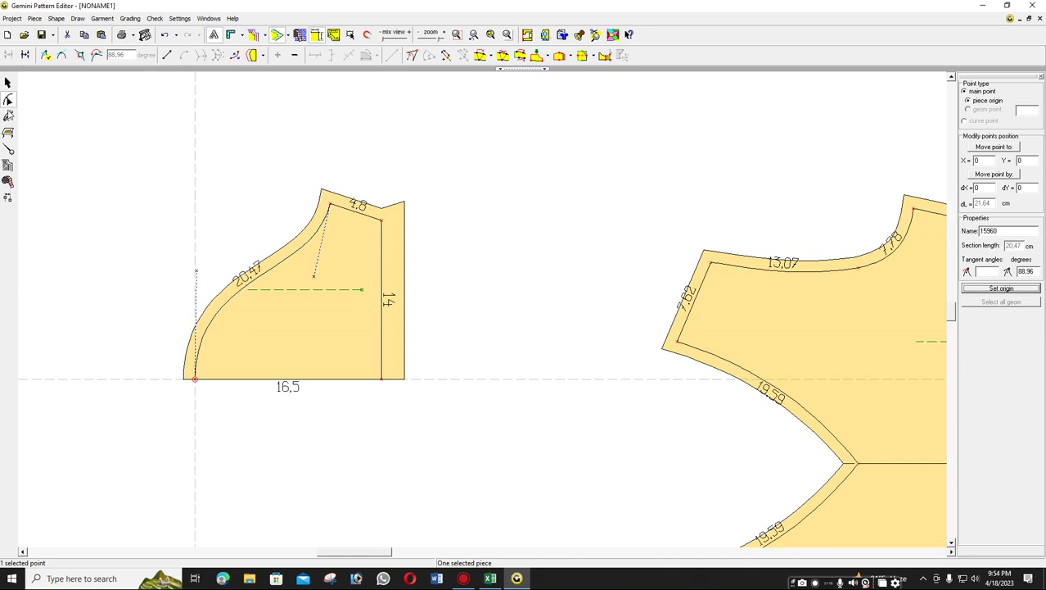
{"action": "left_click", "coordinate": [252, 209]}
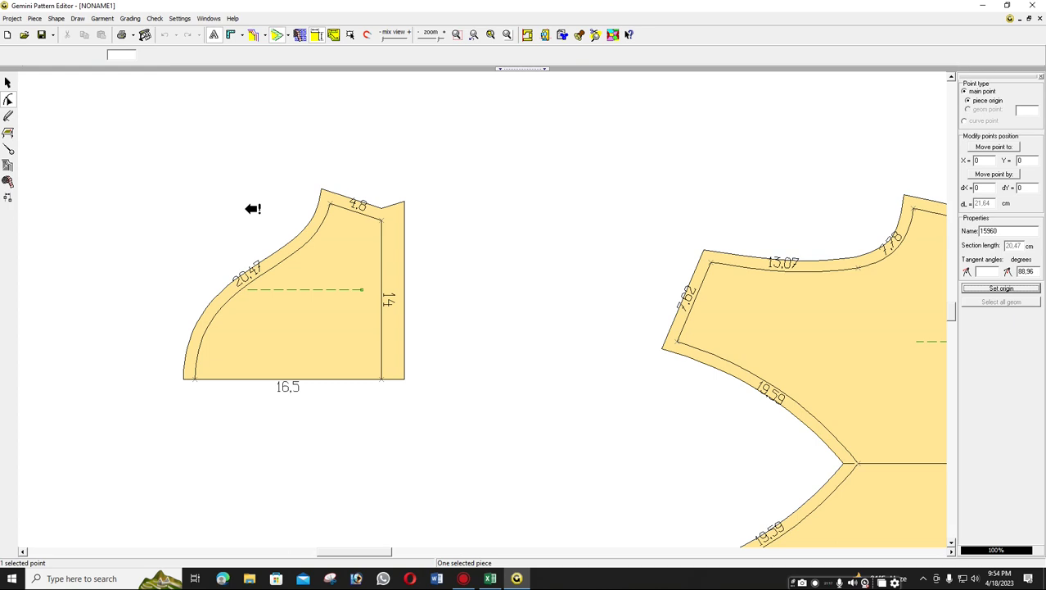
Enter 20.625 cm as the cap curve's BS target length with Last horizontal.
{"action": "left_click", "coordinate": [330, 203]}
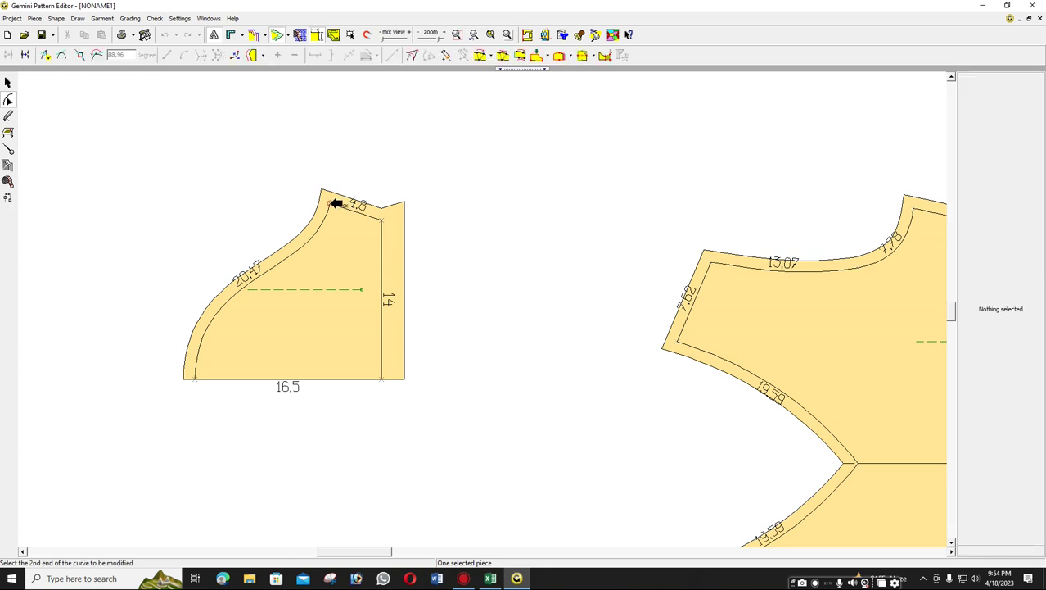
{"action": "left_click", "coordinate": [330, 203]}
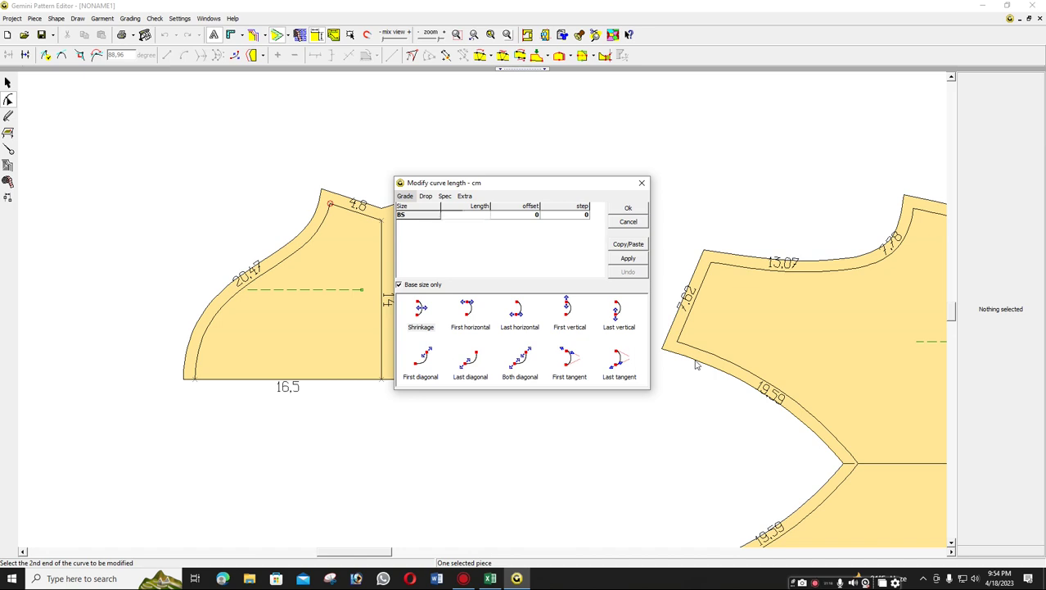
{"action": "type", "text": "20."}
{"action": "type", "text": "625"}
{"action": "left_click", "coordinate": [518, 316]}
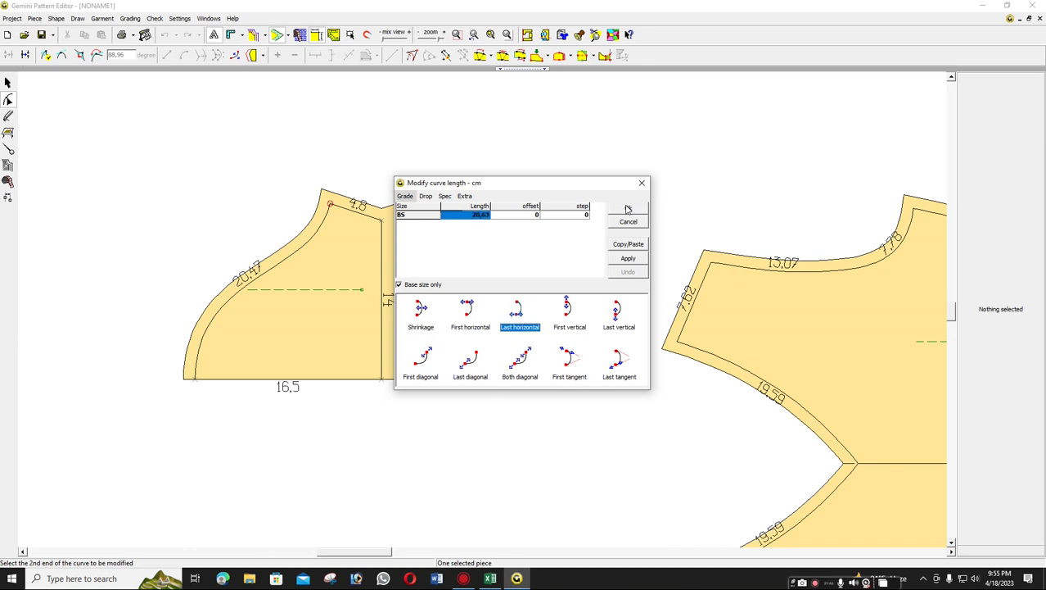
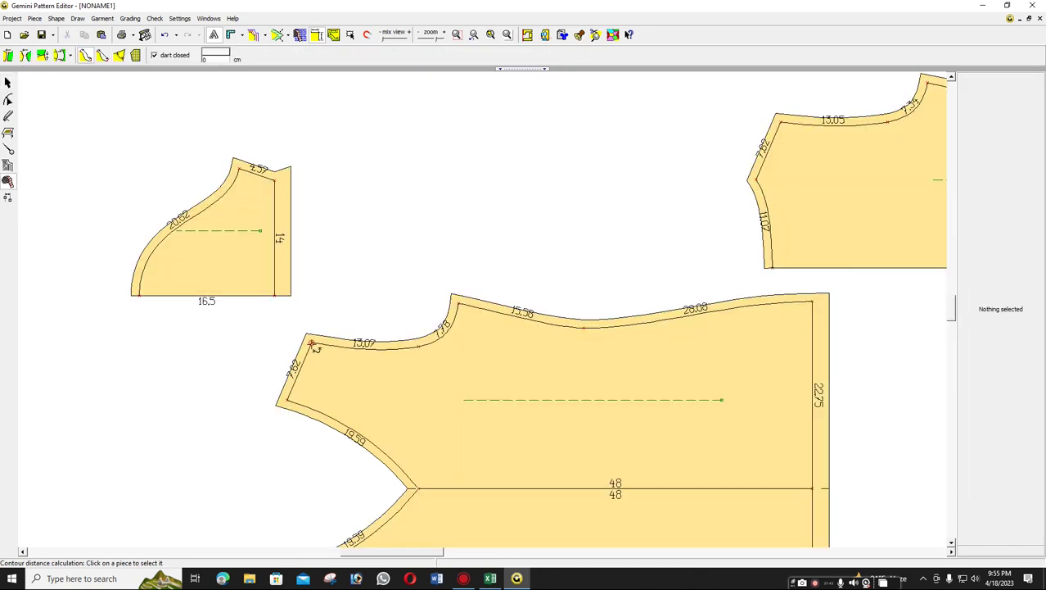
Measure the bodice armhole from corner to shoulder (20.86 cm) and zoom to the sleeve.
{"action": "left_click", "coordinate": [311, 343]}
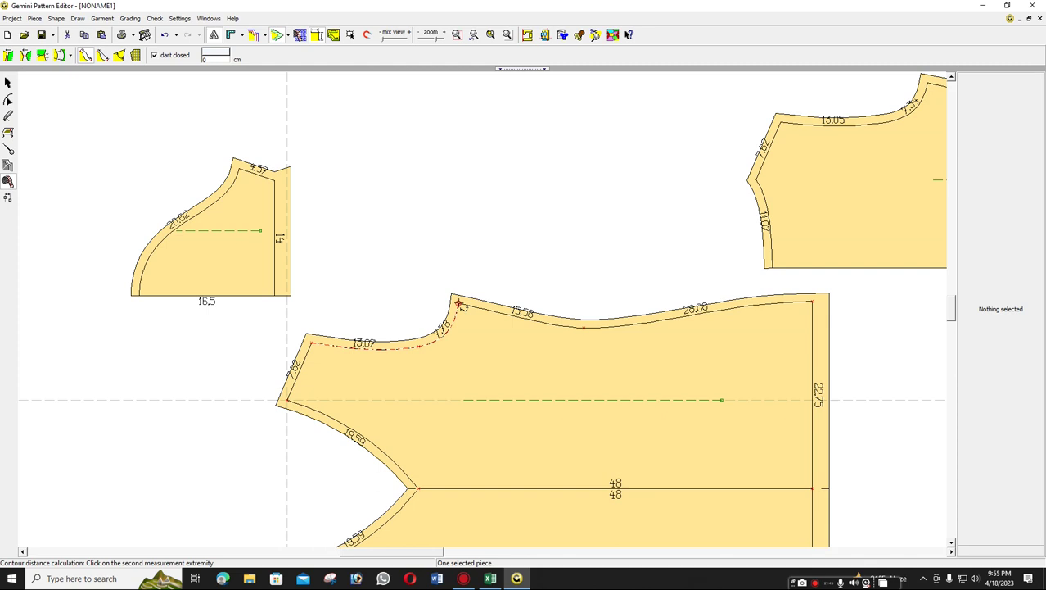
{"action": "left_click", "coordinate": [460, 305]}
{"action": "scroll", "coordinate": [460, 305], "scroll_direction": "down", "scroll_amount": 1}
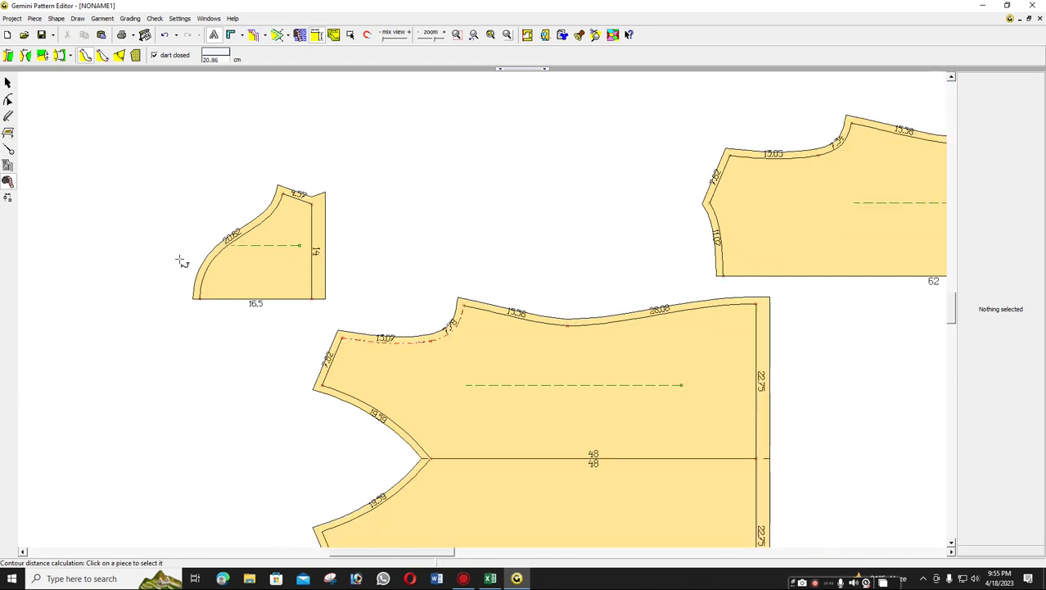
{"action": "scroll", "coordinate": [181, 261], "scroll_direction": "up", "scroll_amount": 3}
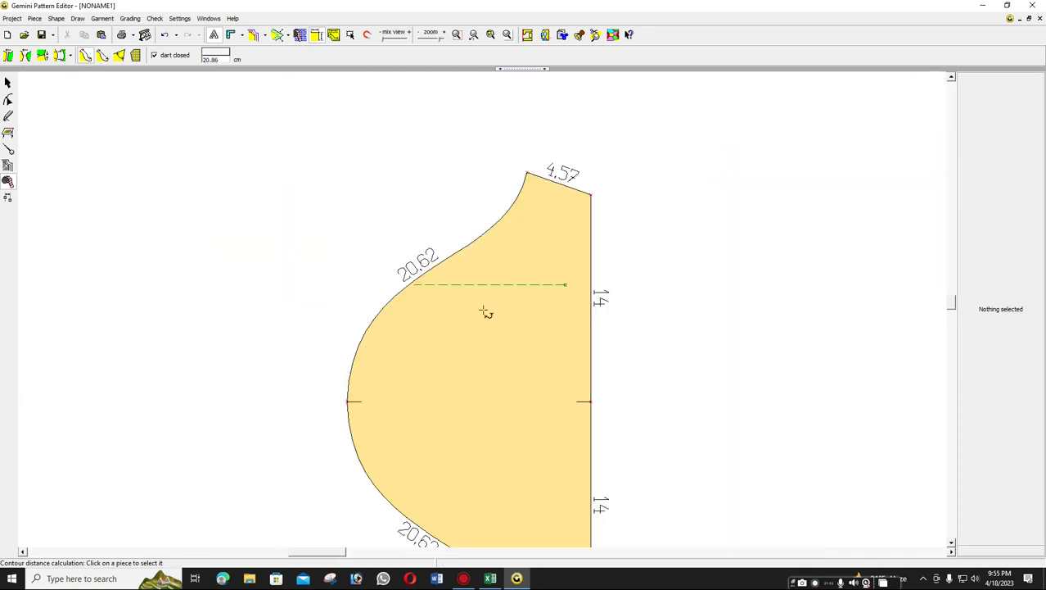
Nudge the sleeve cap's side curve point down twice and adjust its tangent.
{"action": "left_click", "coordinate": [9, 99]}
{"action": "left_click", "coordinate": [437, 419]}
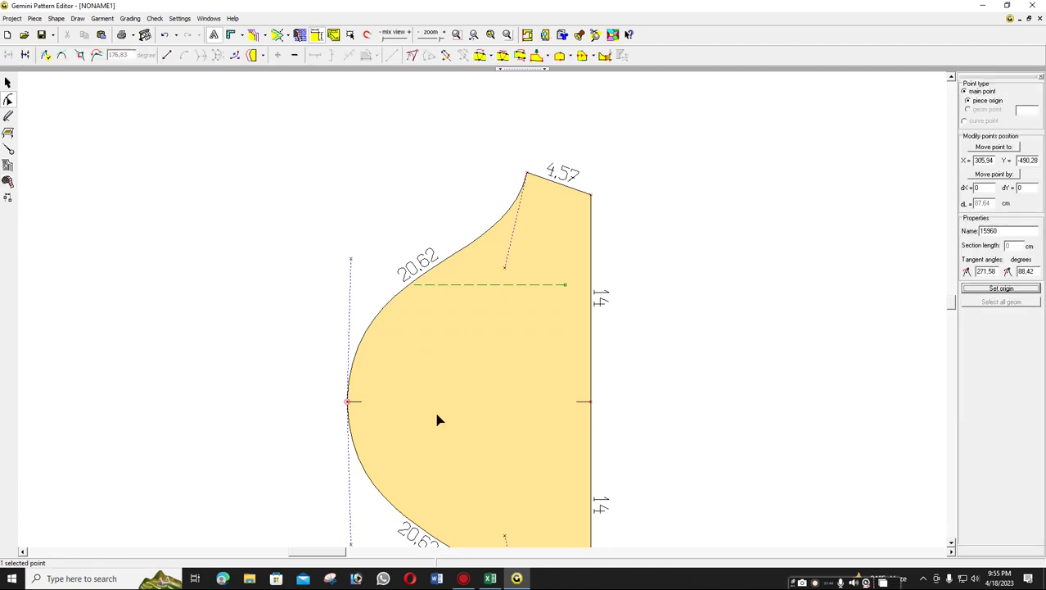
{"action": "key", "text": "Down"}
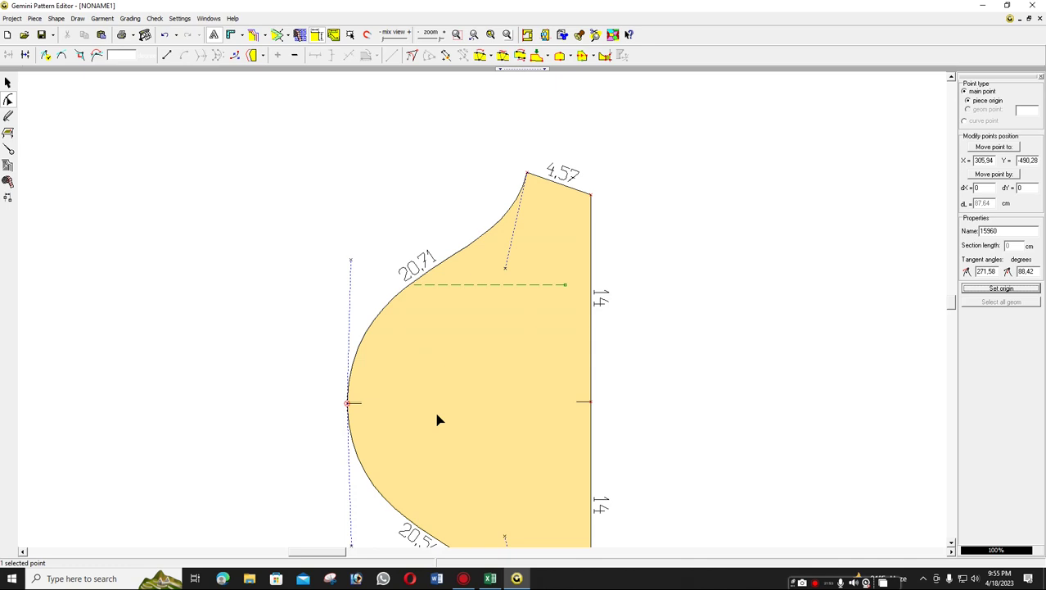
{"action": "key", "text": "Down"}
{"action": "key", "text": "Down"}
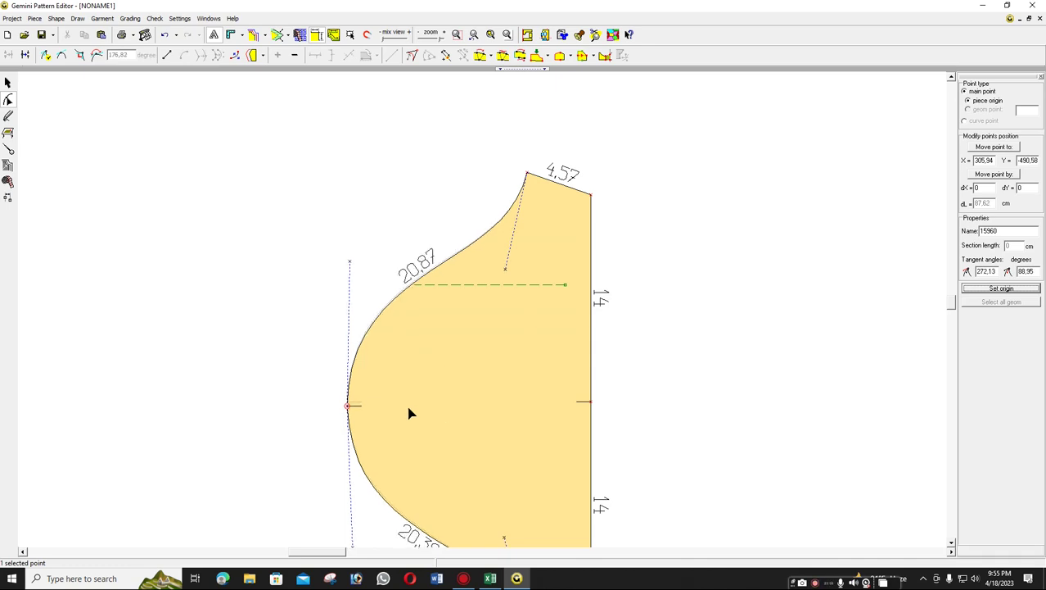
{"action": "scroll", "coordinate": [485, 317], "scroll_direction": "up", "scroll_amount": 2}
{"action": "scroll", "coordinate": [485, 317], "scroll_direction": "down", "scroll_amount": 1}
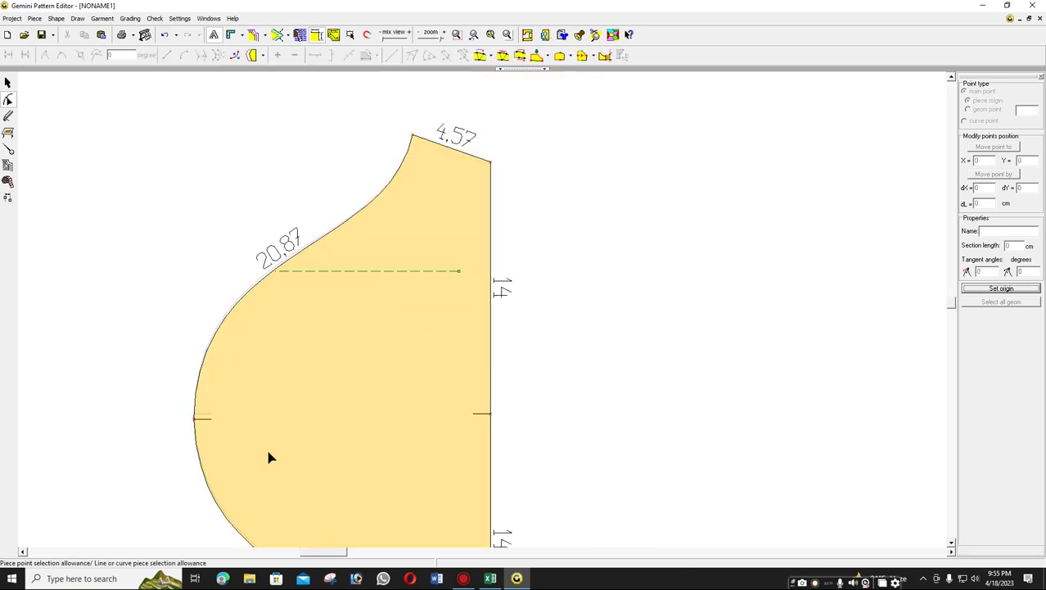
{"action": "scroll", "coordinate": [494, 445], "scroll_direction": "up", "scroll_amount": 2}
{"action": "left_click_drag", "start_coordinate": [493, 440], "coordinate": [495, 433]}
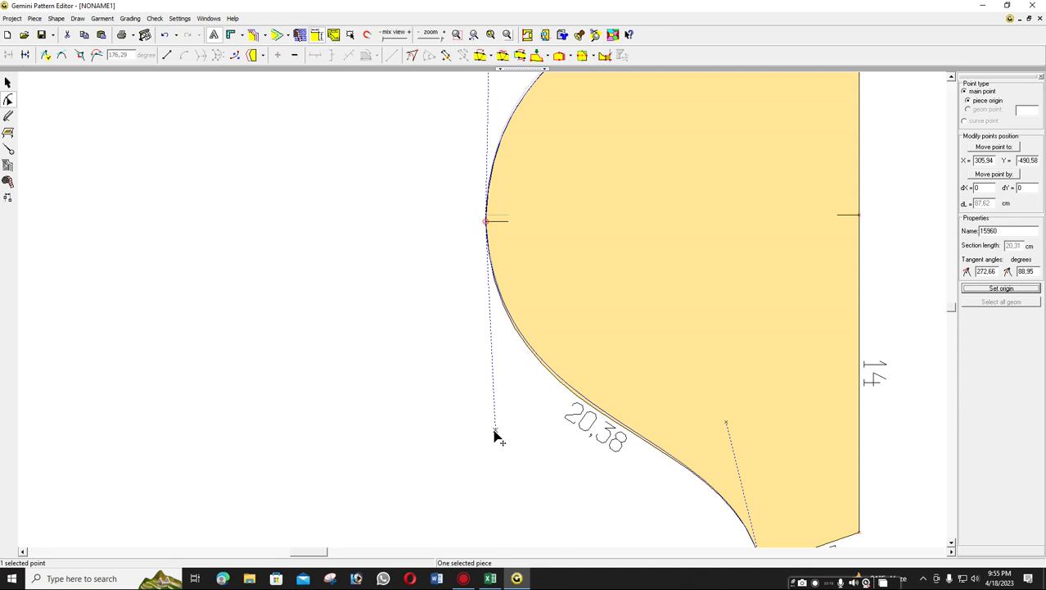
Pull the side point's tangent to lengthen the upper cap curve to 20.98 cm.
{"action": "scroll", "coordinate": [450, 309], "scroll_direction": "up", "scroll_amount": 1}
{"action": "scroll", "coordinate": [374, 254], "scroll_direction": "down", "scroll_amount": 1}
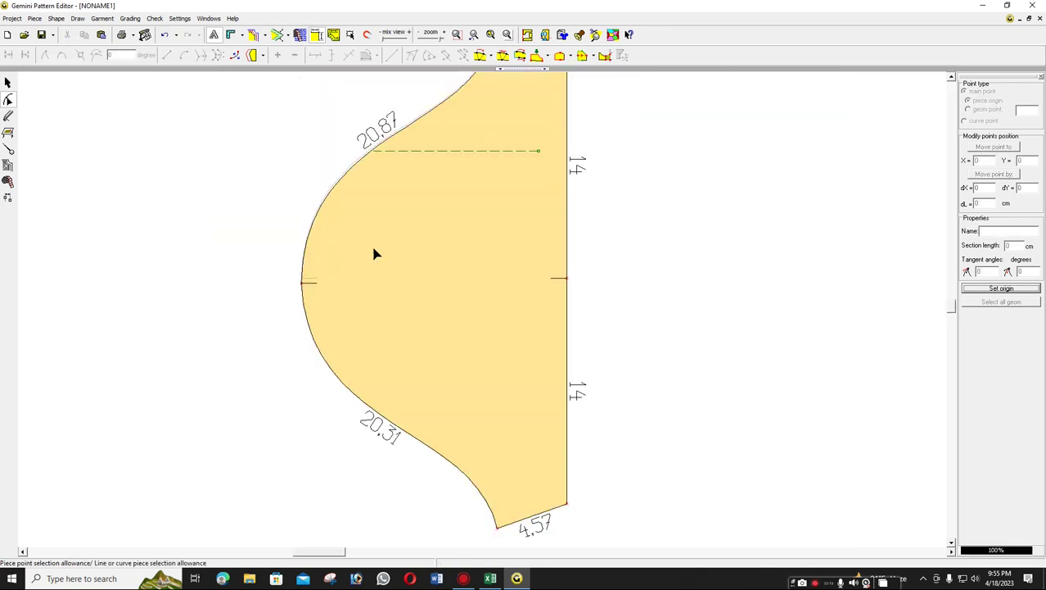
{"action": "scroll", "coordinate": [485, 315], "scroll_direction": "up", "scroll_amount": 1}
{"action": "scroll", "coordinate": [397, 303], "scroll_direction": "down", "scroll_amount": 1}
{"action": "scroll", "coordinate": [485, 315], "scroll_direction": "up", "scroll_amount": 1}
{"action": "left_click", "coordinate": [434, 401]}
{"action": "left_click_drag", "start_coordinate": [641, 225], "coordinate": [642, 256]}
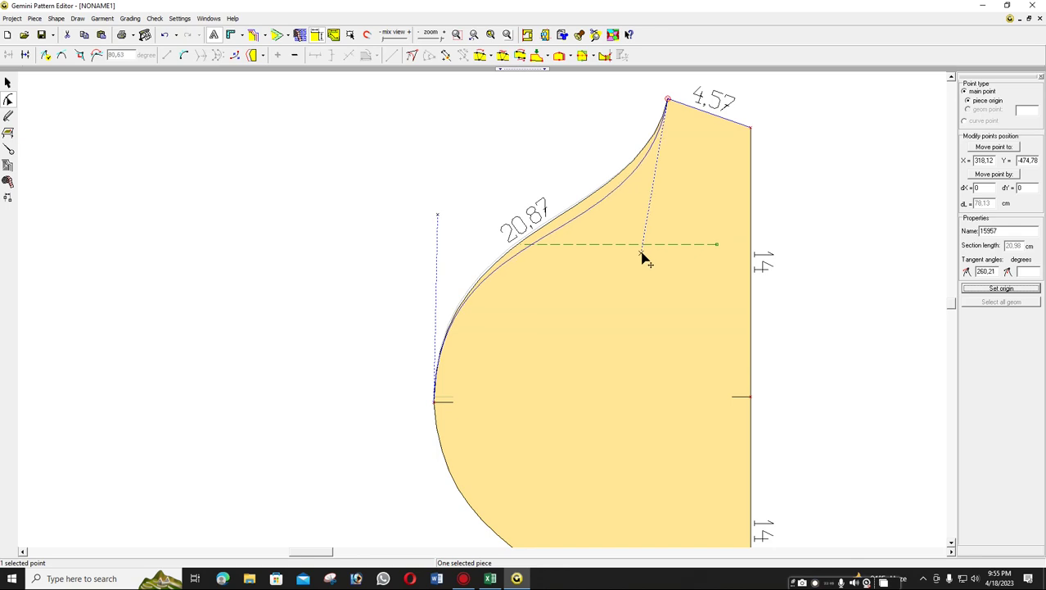
{"action": "scroll", "coordinate": [571, 239], "scroll_direction": "down", "scroll_amount": 1}
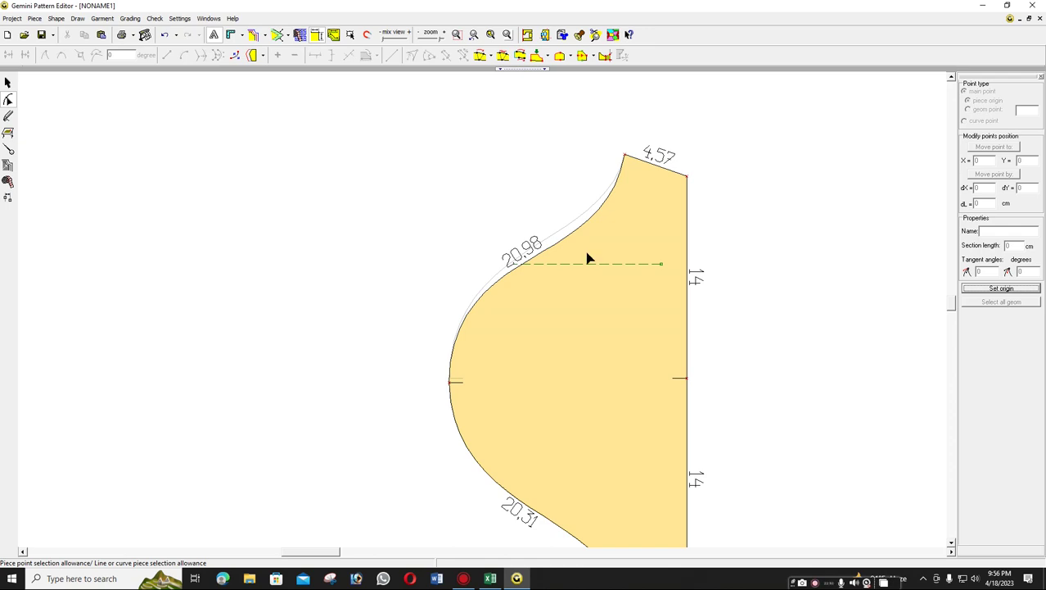
{"action": "scroll", "coordinate": [483, 313], "scroll_direction": "down", "scroll_amount": 2}
{"action": "scroll", "coordinate": [484, 316], "scroll_direction": "up", "scroll_amount": 2}
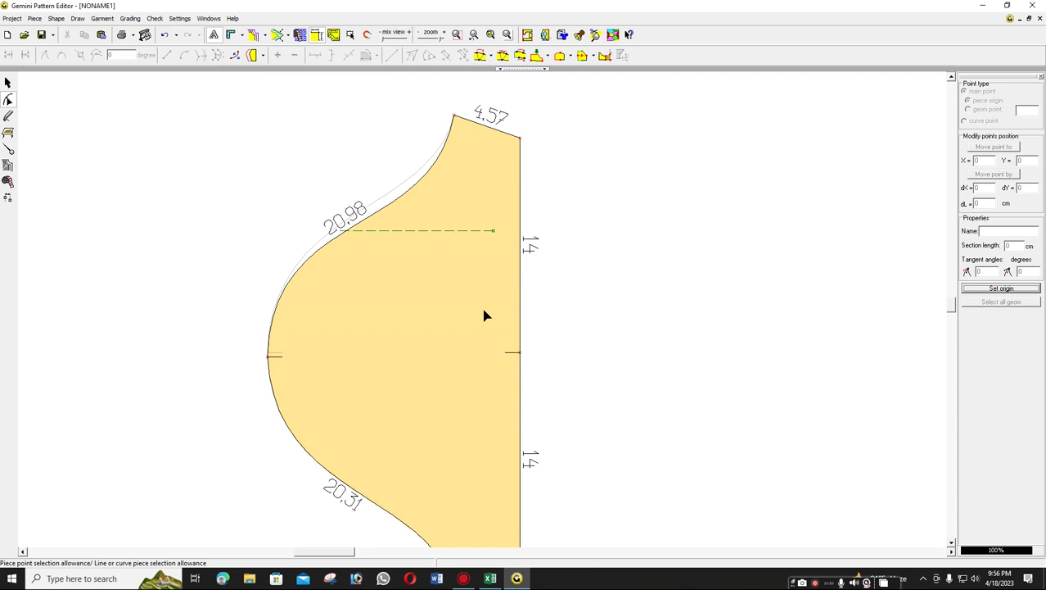
{"action": "scroll", "coordinate": [483, 315], "scroll_direction": "down", "scroll_amount": 2}
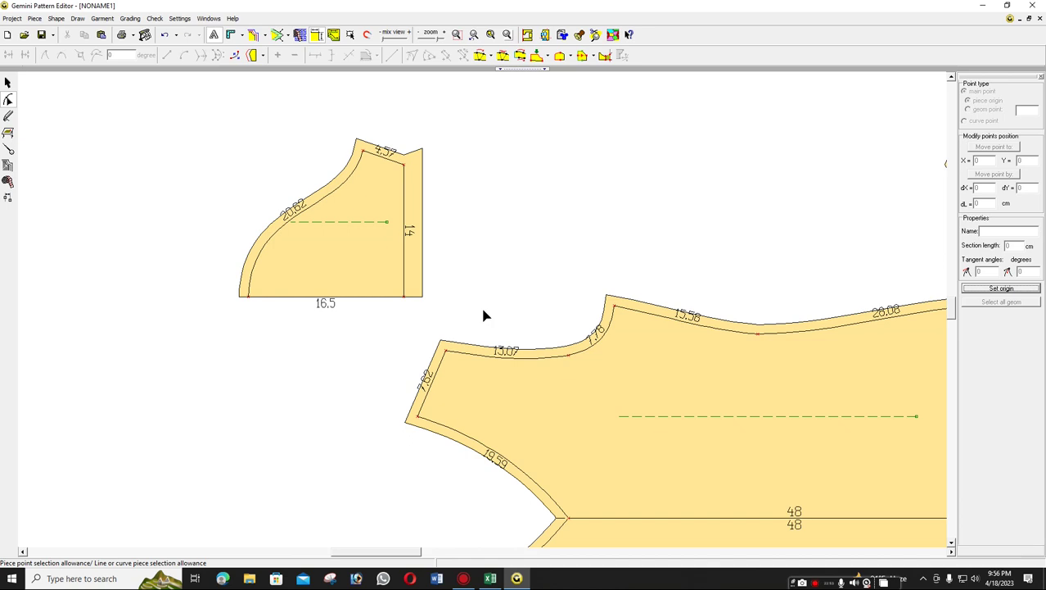
Zoom in on the sleeve piece and select it with the Shape tool.
{"action": "scroll", "coordinate": [455, 270], "scroll_direction": "down", "scroll_amount": 1}
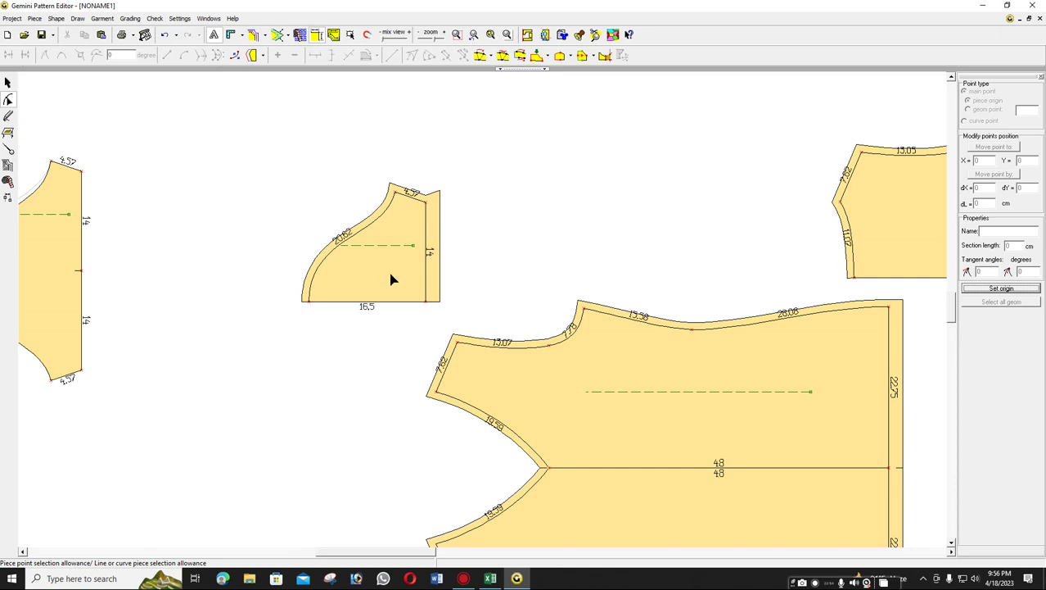
{"action": "scroll", "coordinate": [484, 316], "scroll_direction": "up", "scroll_amount": 1}
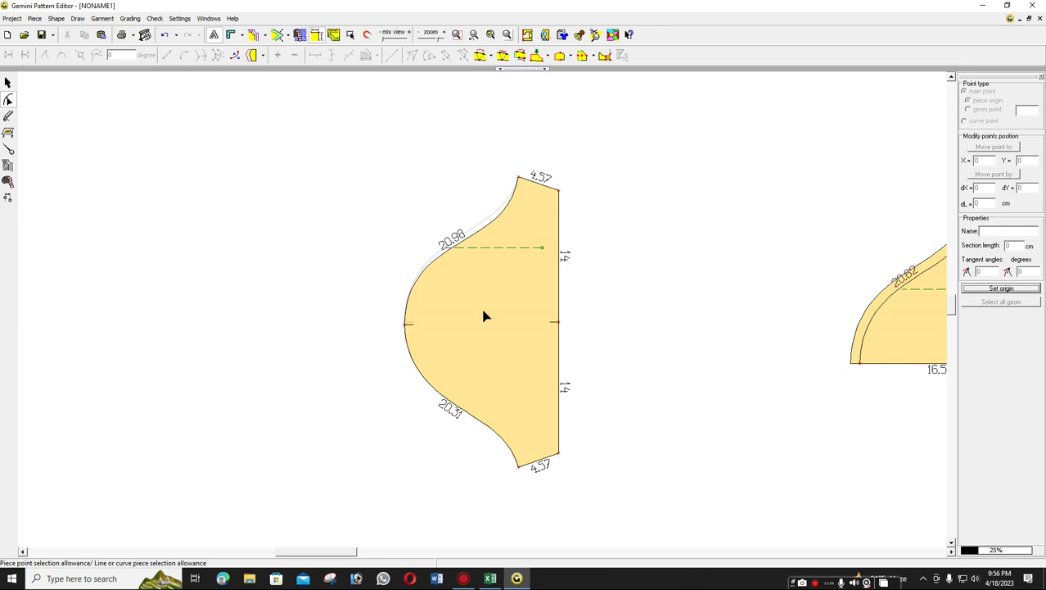
{"action": "left_click", "coordinate": [484, 316]}
{"action": "scroll", "coordinate": [484, 316], "scroll_direction": "up", "scroll_amount": 1}
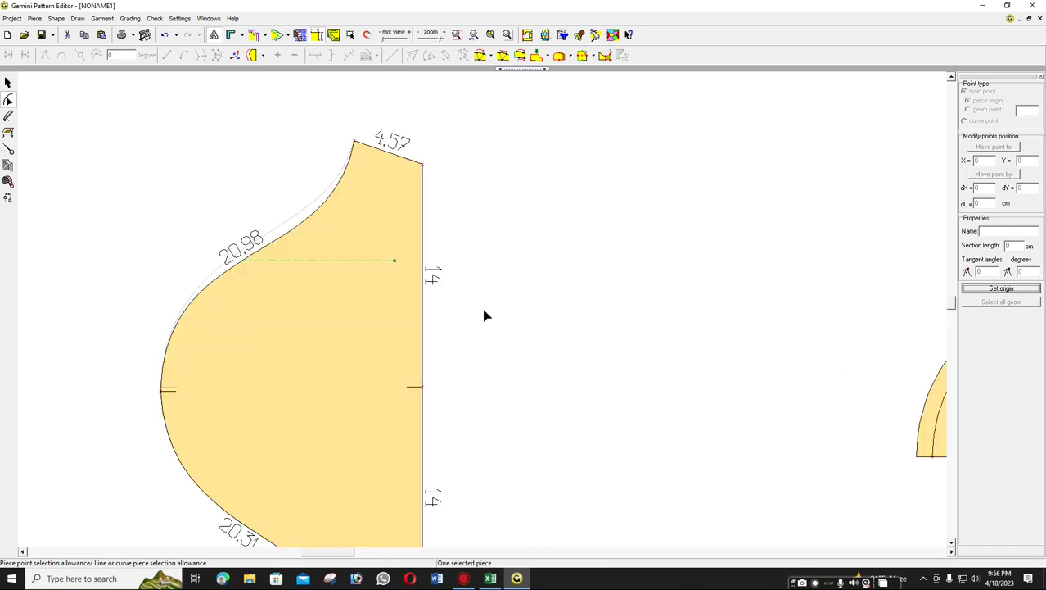
{"action": "scroll", "coordinate": [484, 316], "scroll_direction": "down", "scroll_amount": 1}
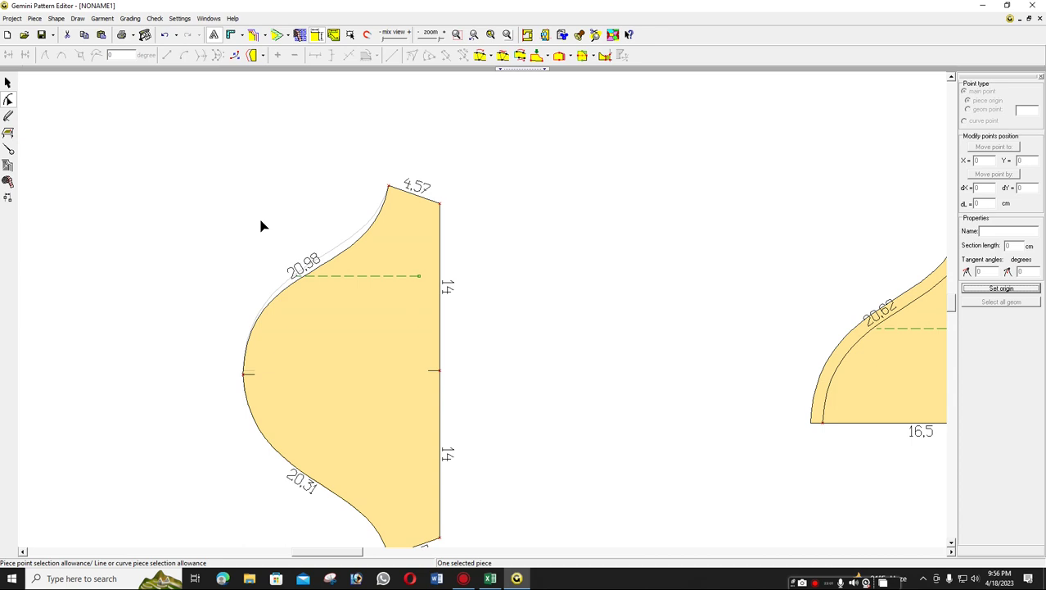
Drag the side point's tangent so the upper sleeve cap reads 21.06 cm, then zoom out.
{"action": "left_click", "coordinate": [249, 260]}
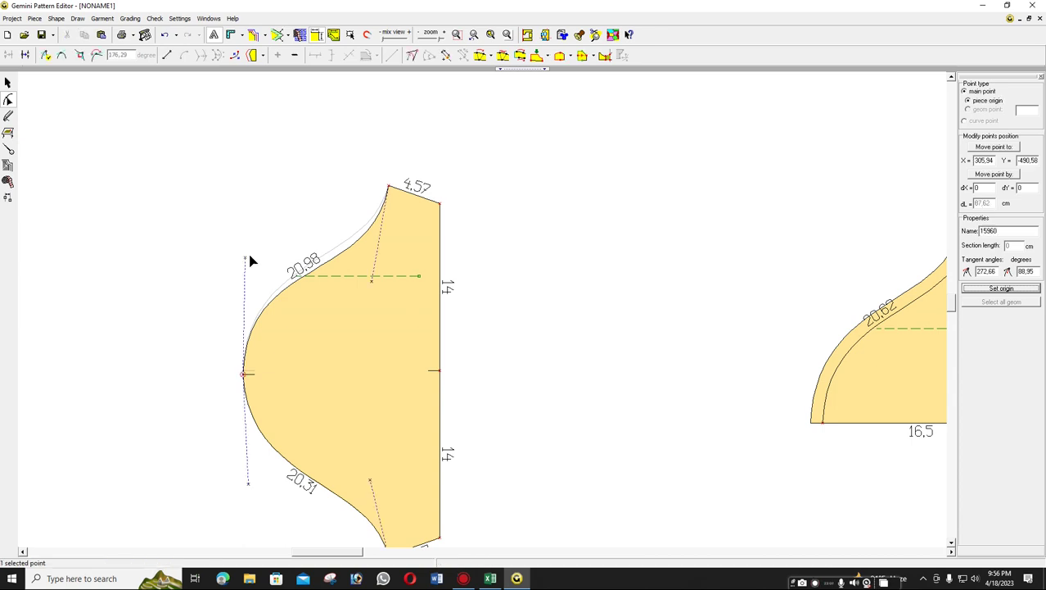
{"action": "left_click_drag", "start_coordinate": [249, 260], "coordinate": [243, 257]}
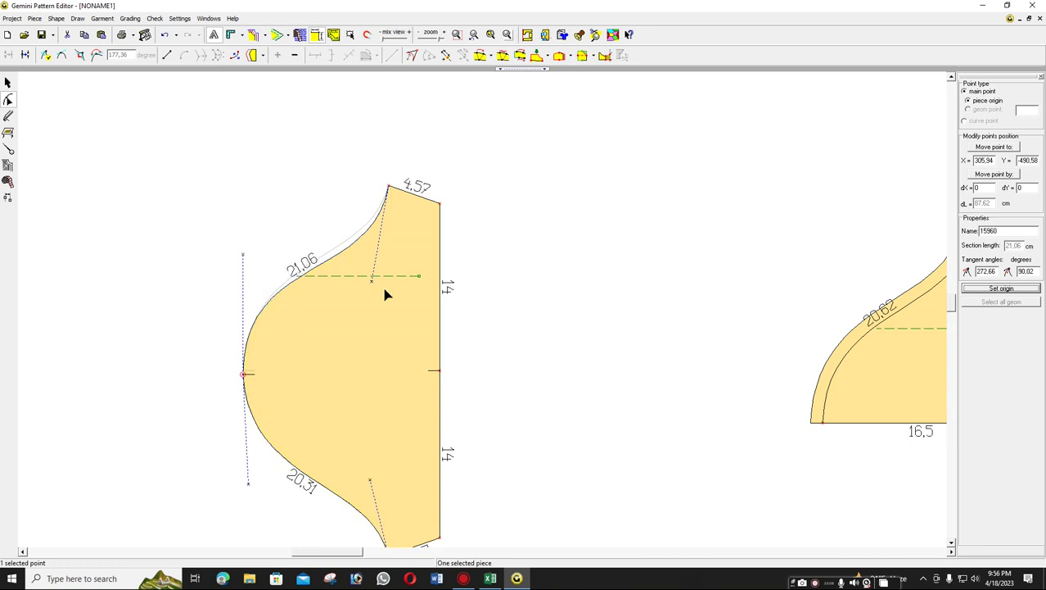
{"action": "scroll", "coordinate": [484, 316], "scroll_direction": "down", "scroll_amount": 1}
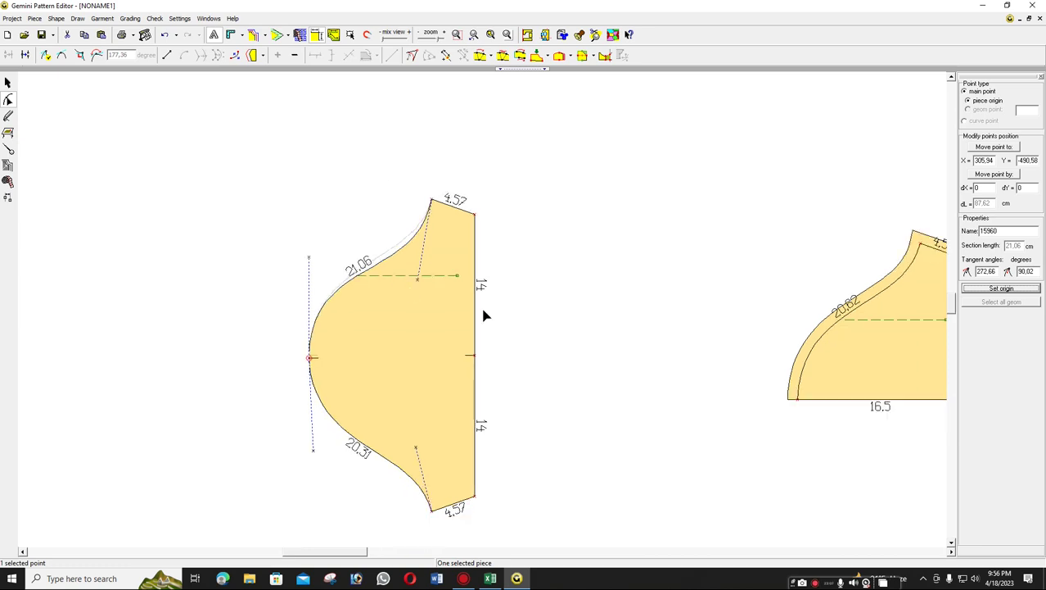
{"action": "scroll", "coordinate": [484, 316], "scroll_direction": "down", "scroll_amount": 1}
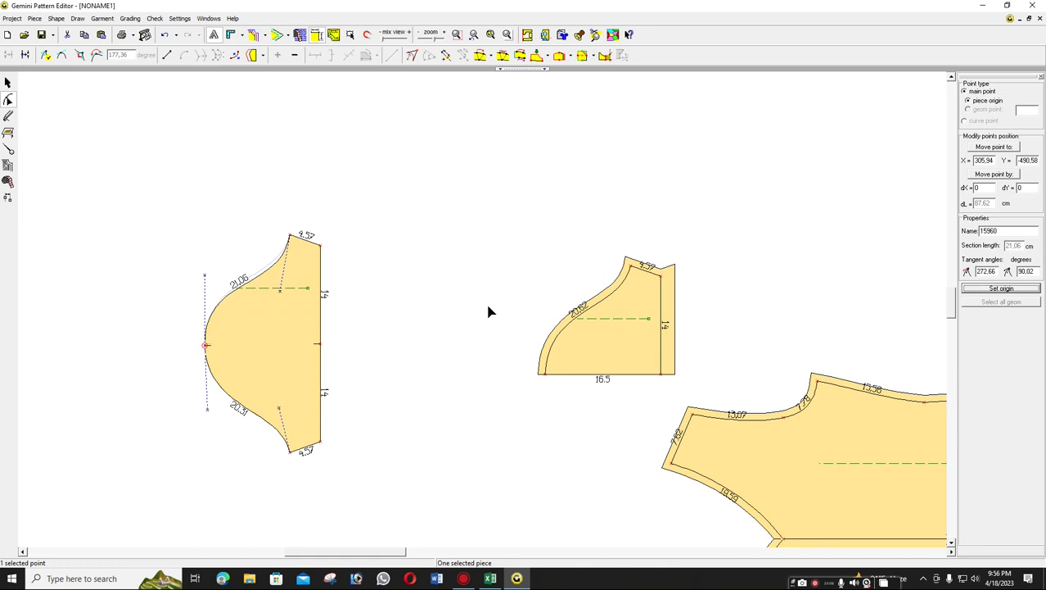
{"action": "key", "text": "m"}
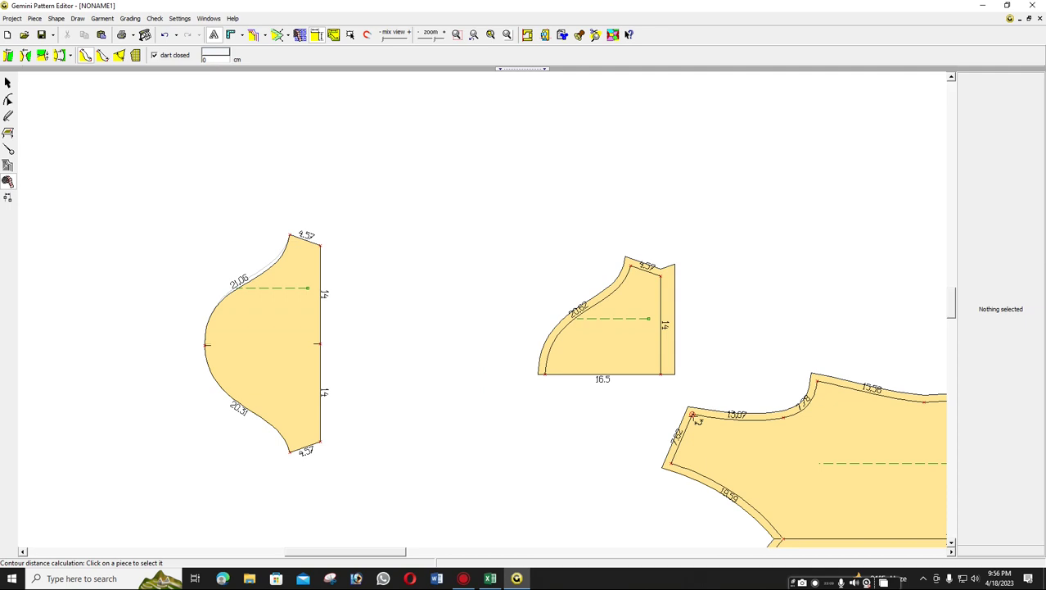
Click the bodice armhole contour to confirm it measures 20.86 cm.
{"action": "left_click", "coordinate": [694, 419]}
Shift the sleeve's two cap-end corners left so the top edges become 4.86 cm.
{"action": "left_click", "coordinate": [8, 100]}
{"action": "left_click", "coordinate": [422, 297]}
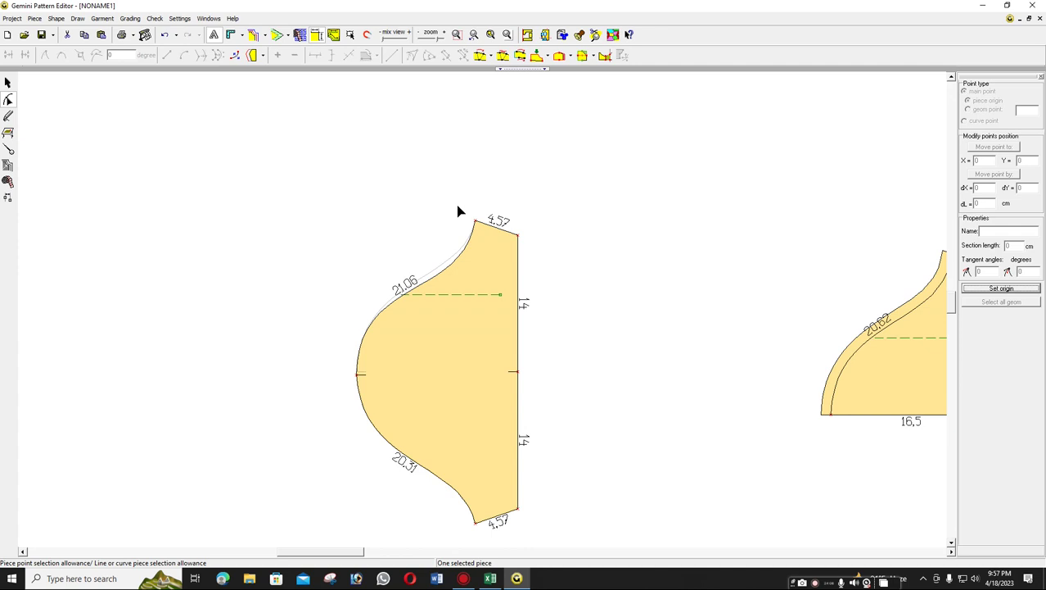
{"action": "left_click_drag", "start_coordinate": [458, 211], "coordinate": [681, 534]}
{"action": "key", "text": "Left"}
{"action": "key", "text": "Left"}
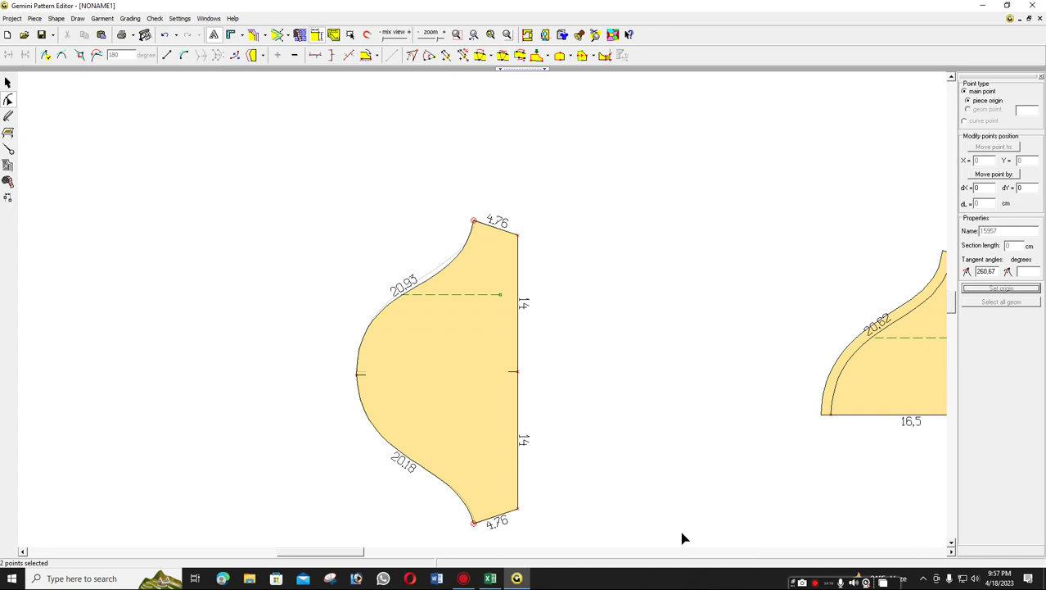
Deselect the corner points, select the sleeve piece, and zoom in on it.
{"action": "left_click", "coordinate": [685, 538]}
{"action": "scroll", "coordinate": [483, 310], "scroll_direction": "down", "scroll_amount": 3}
{"action": "scroll", "coordinate": [260, 293], "scroll_direction": "up", "scroll_amount": 3}
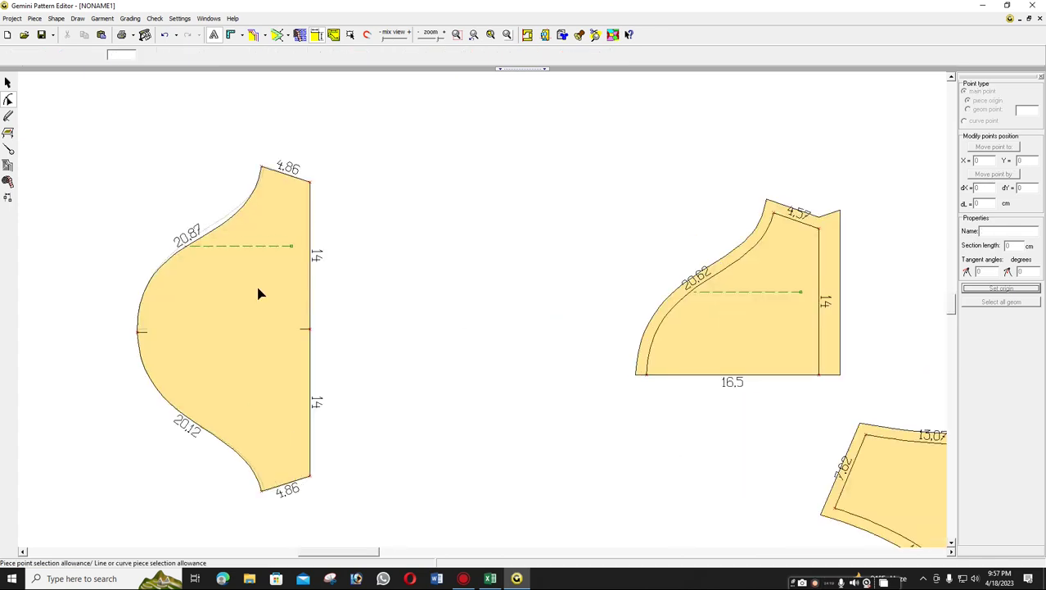
{"action": "left_click", "coordinate": [284, 285]}
{"action": "scroll", "coordinate": [284, 286], "scroll_direction": "down", "scroll_amount": 1}
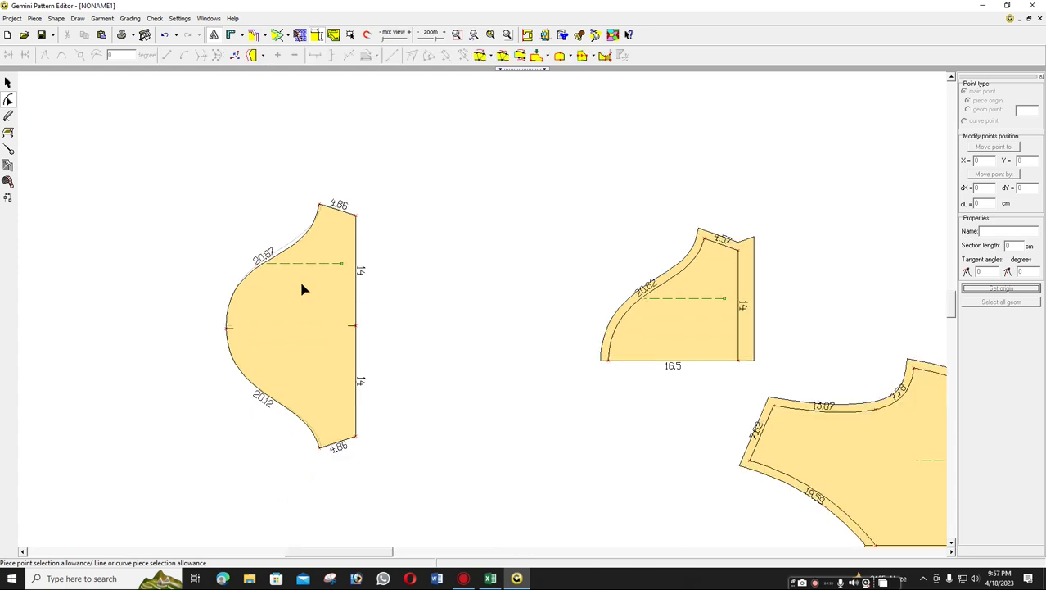
{"action": "scroll", "coordinate": [302, 288], "scroll_direction": "up", "scroll_amount": 2}
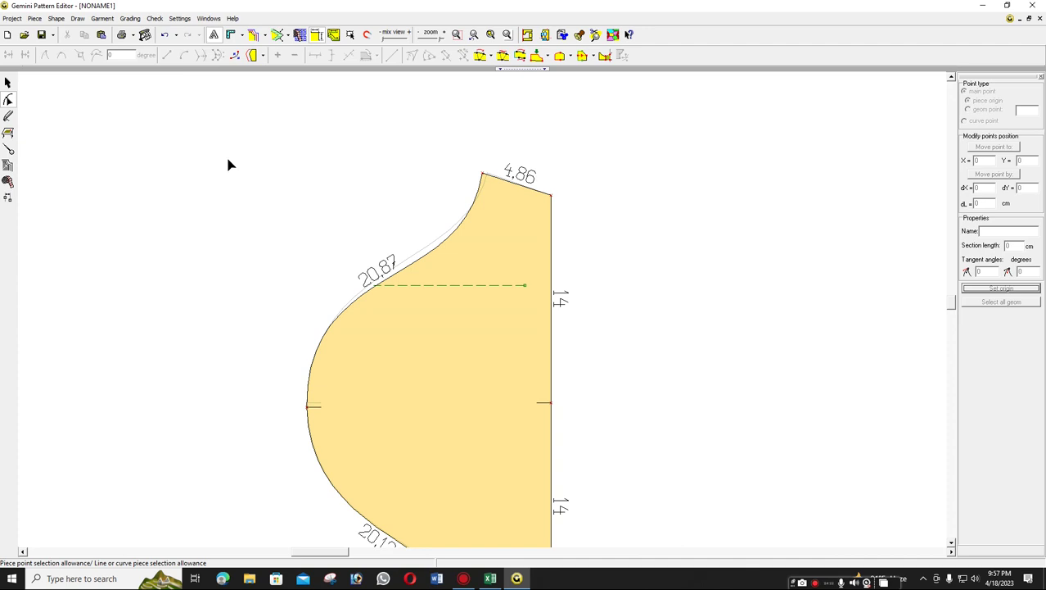
Add a distance notch at the sleeve's top corner with length 1 and distance 8 cm.
{"action": "left_click", "coordinate": [9, 150]}
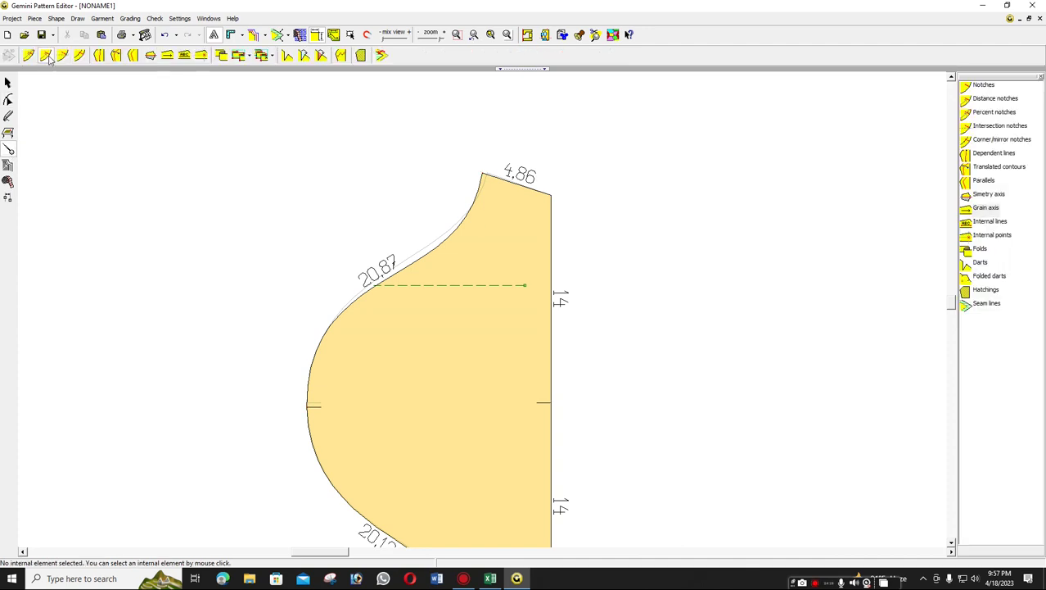
{"action": "left_click", "coordinate": [46, 57]}
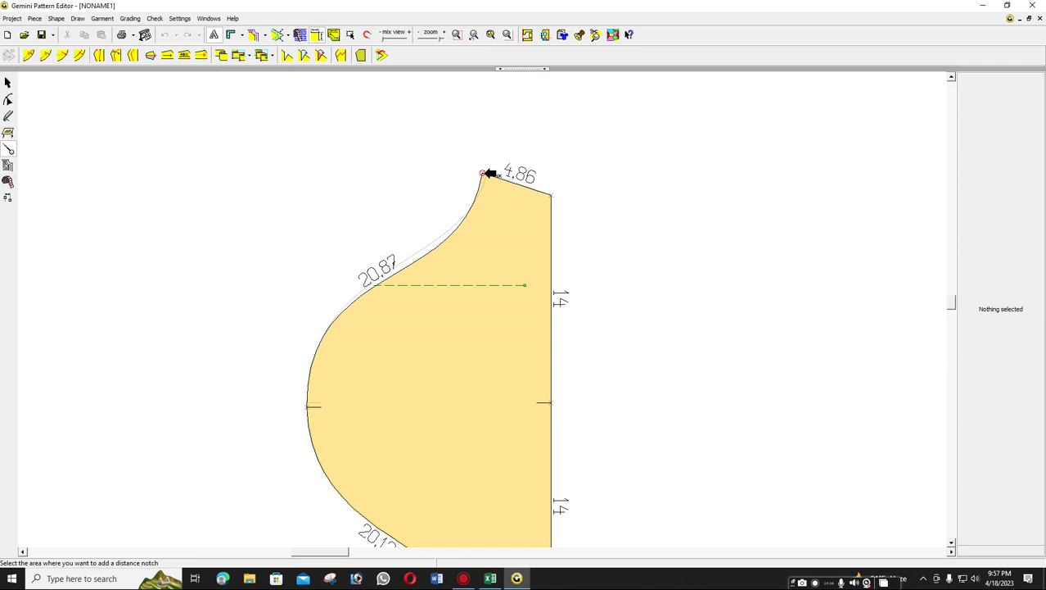
{"action": "left_click", "coordinate": [482, 173]}
{"action": "double_click", "coordinate": [1007, 161]}
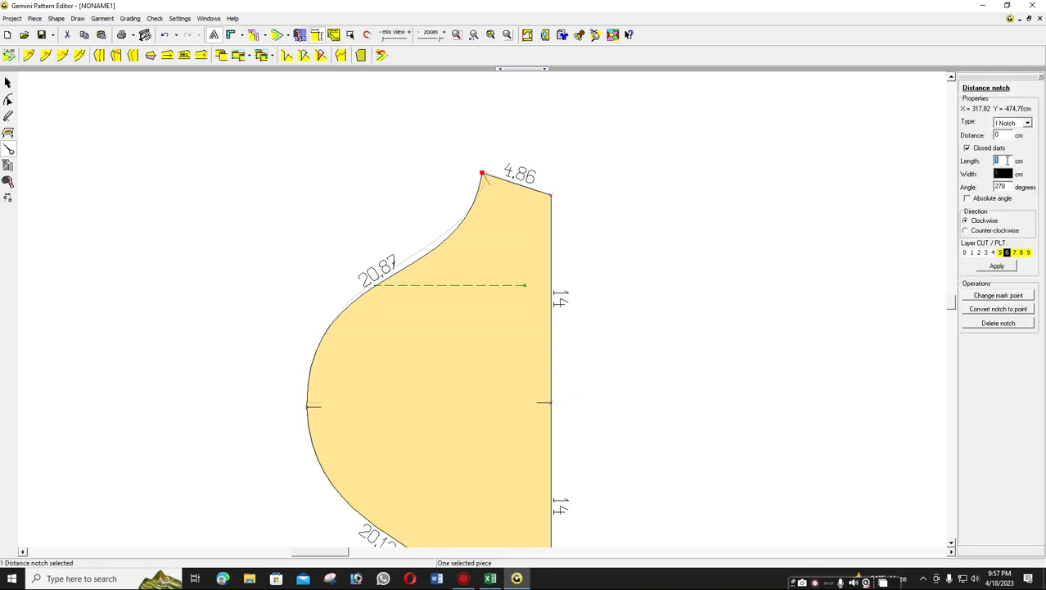
{"action": "type", "text": "-8"}
{"action": "key", "text": "Return"}
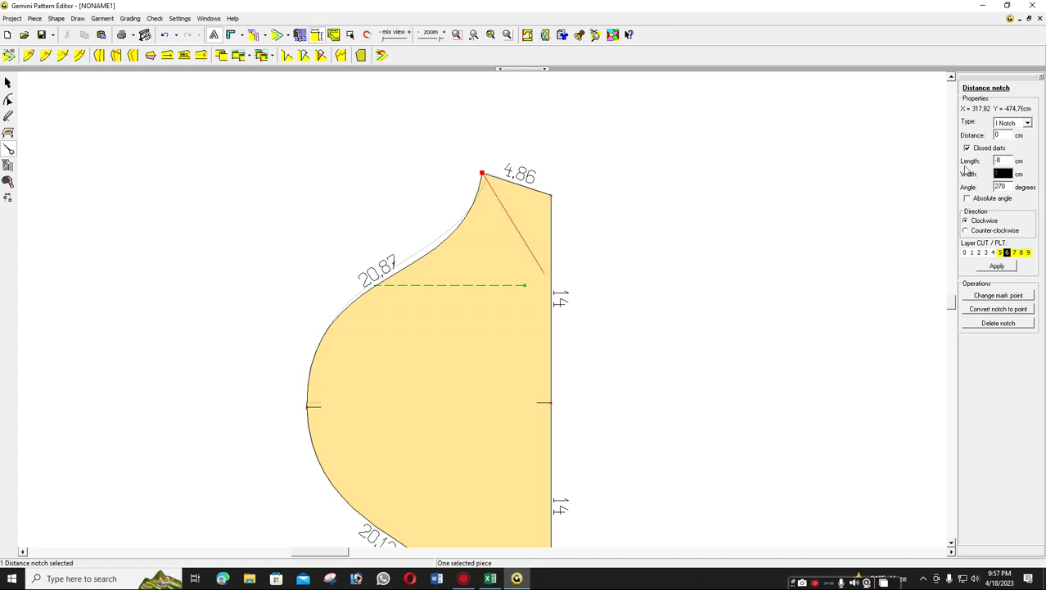
{"action": "double_click", "coordinate": [1003, 161]}
{"action": "type", "text": "1"}
{"action": "key", "text": "Return"}
{"action": "type", "text": "8"}
{"action": "key", "text": "Return"}
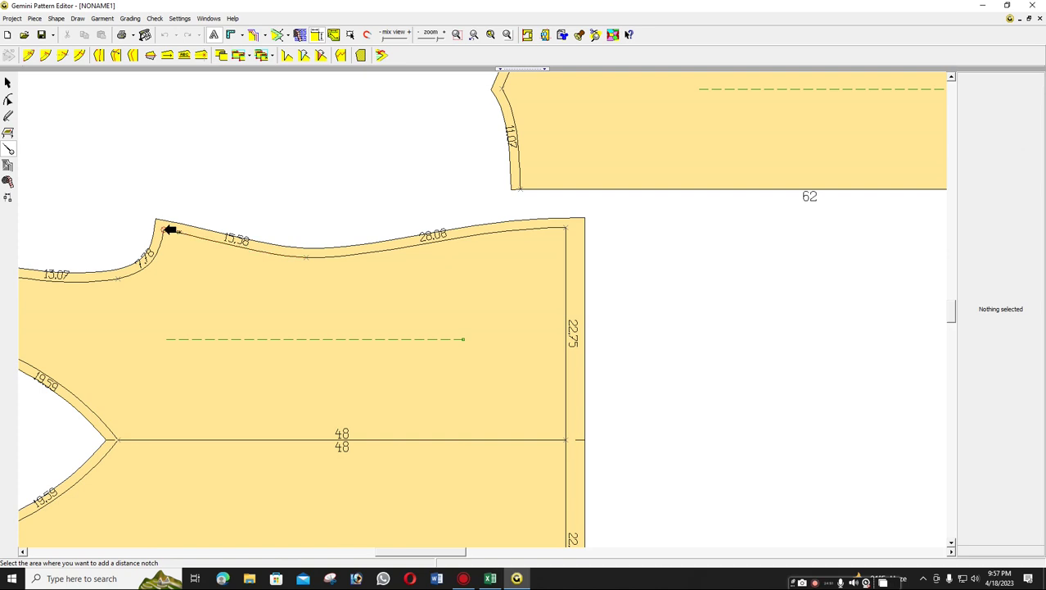
Add an 8 cm distance notch at the front bodice neckline corner.
{"action": "left_click", "coordinate": [164, 230]}
{"action": "double_click", "coordinate": [1006, 134]}
{"action": "type", "text": "8"}
{"action": "key", "text": "Return"}
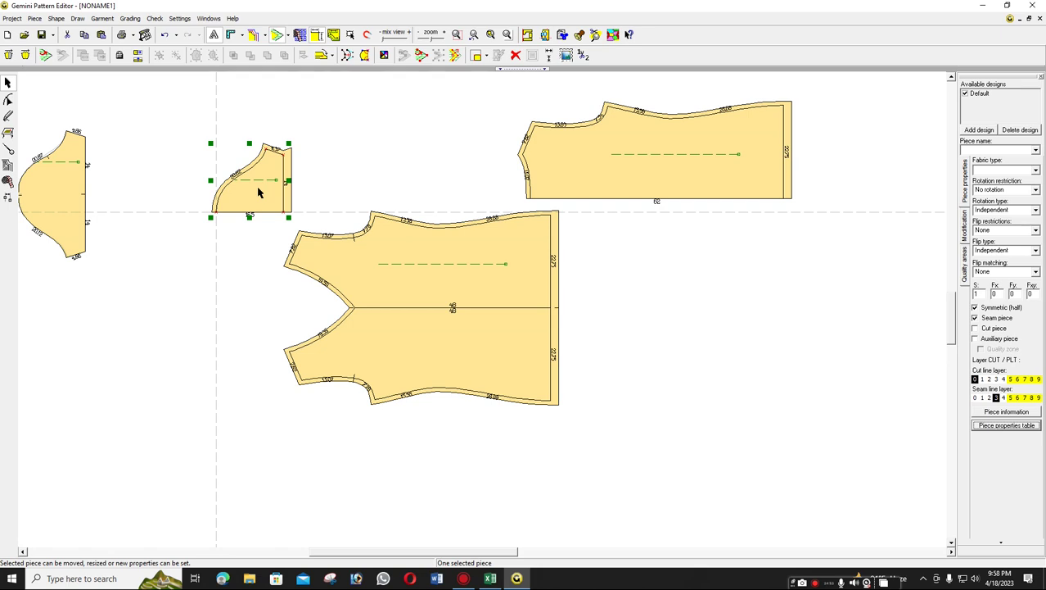
Delete the small extra piece and name the front bodice FRONT 1X1.
{"action": "key", "text": "ctrl+z"}
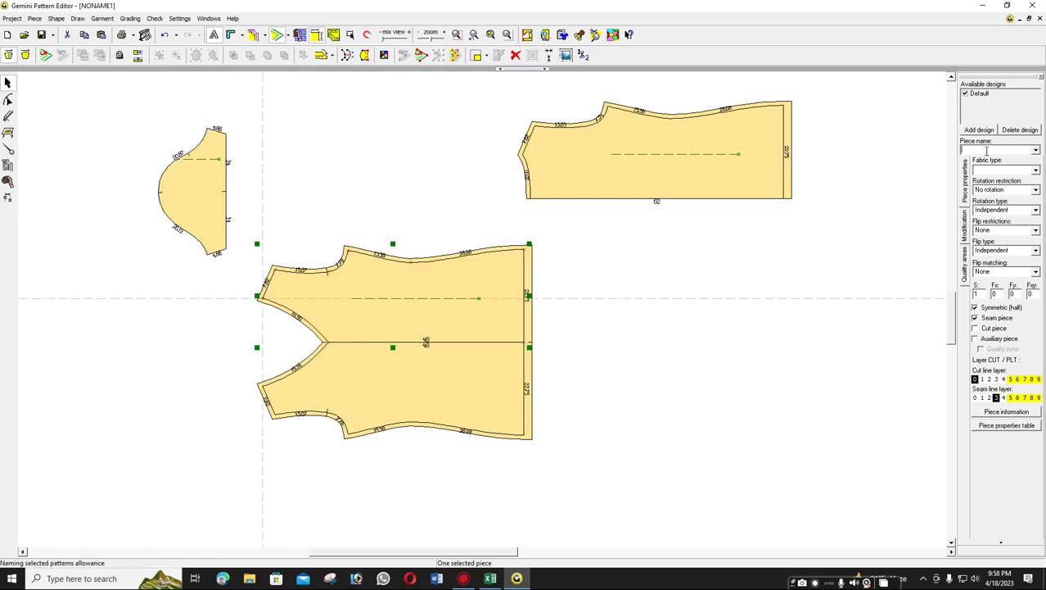
{"action": "type", "text": "front"}
{"action": "key", "text": "BackSpace"}
{"action": "key", "text": "BackSpace"}
{"action": "key", "text": "BackSpace"}
{"action": "key", "text": "BackSpace"}
{"action": "key", "text": "Down"}
{"action": "double_click", "coordinate": [986, 149]}
{"action": "key", "text": "Return"}
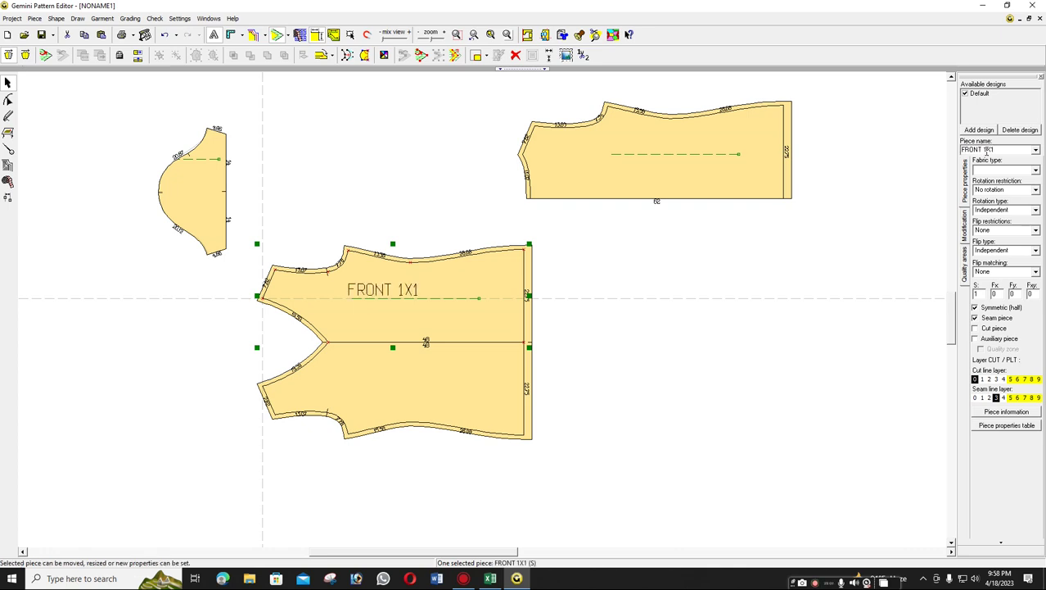
Name the back bodice BACK 1X1 and the sleeve SLV 1X2.
{"action": "left_click", "coordinate": [674, 183]}
{"action": "double_click", "coordinate": [979, 150]}
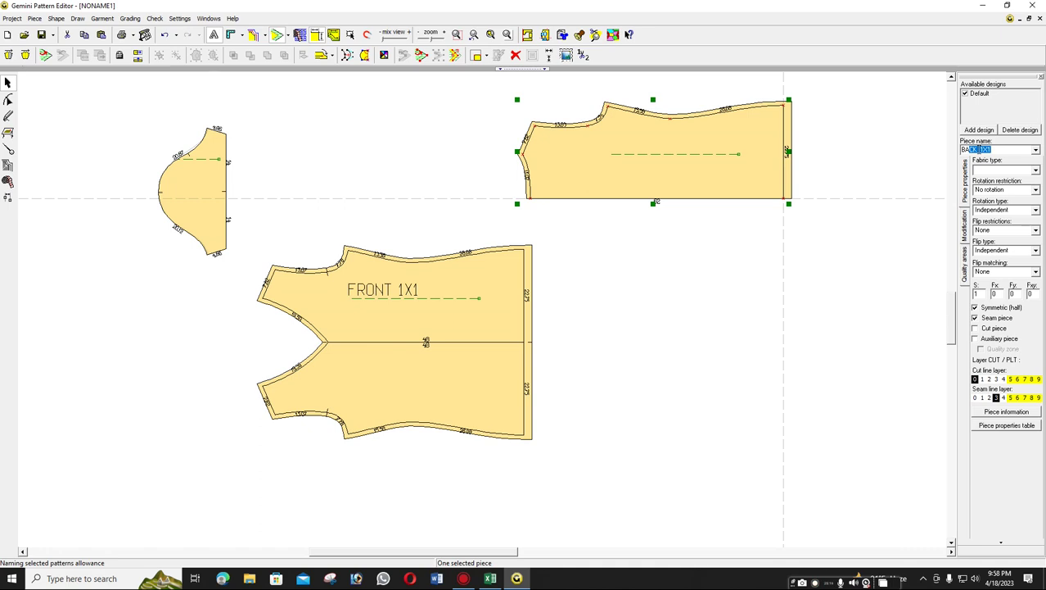
{"action": "key", "text": "Return"}
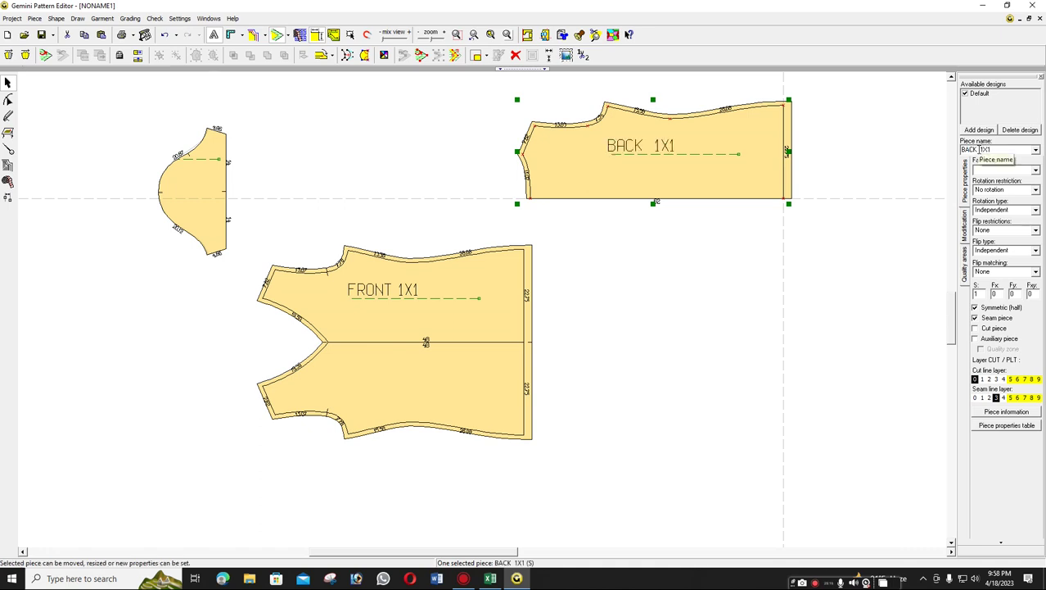
{"action": "key", "text": "Tab"}
{"action": "type", "text": "SLV 1X1"}
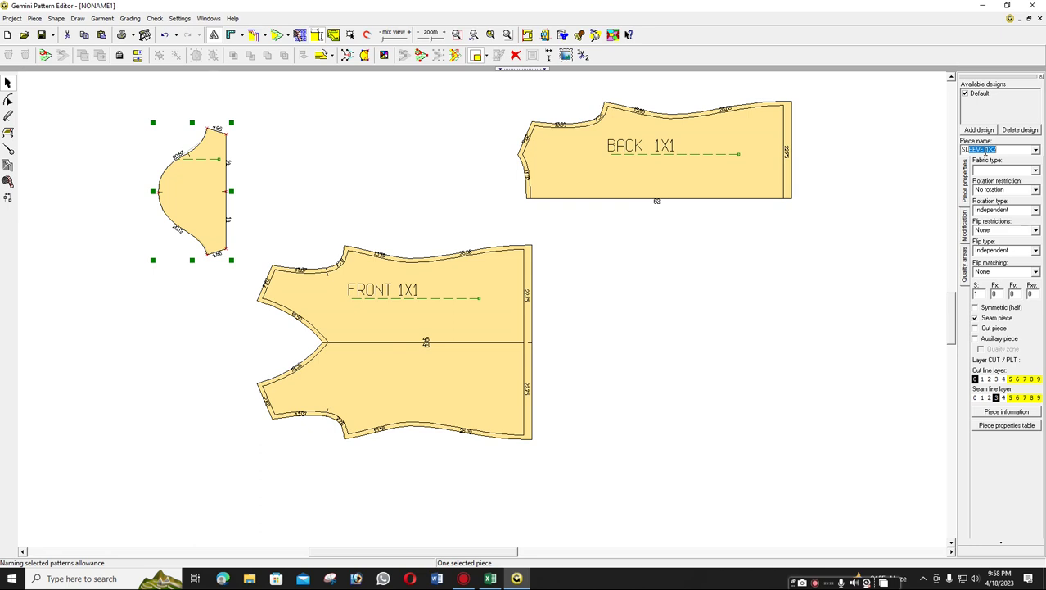
{"action": "type", "text": "X1"}
{"action": "key", "text": "Return"}
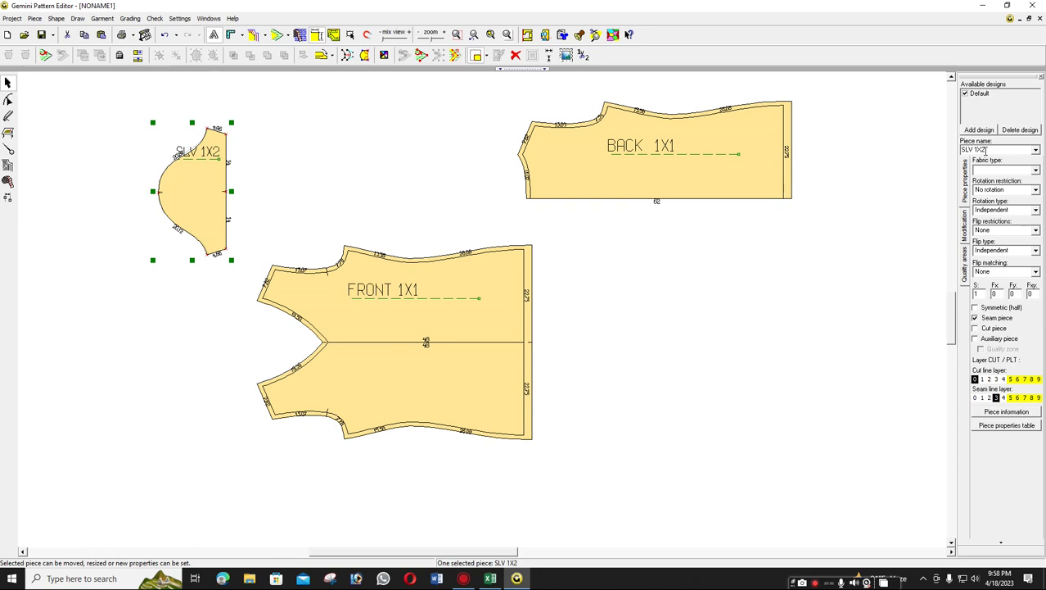
{"action": "key", "text": "ctrl+v"}
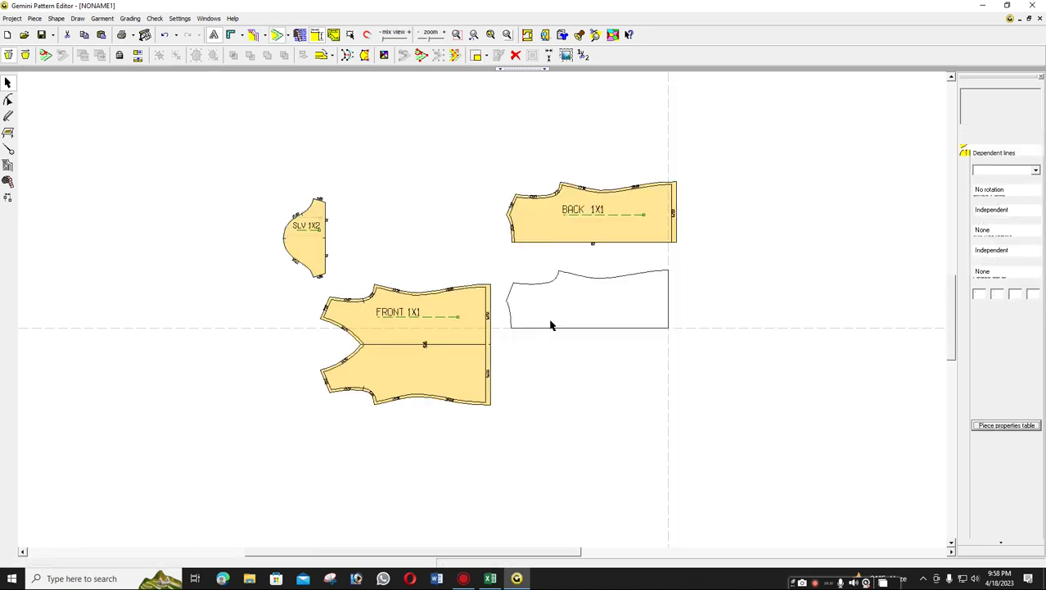
Place BACK 1X1 beside FRONT 1X1, unfold it, and line up SLV 1X2.
{"action": "left_click", "coordinate": [550, 340]}
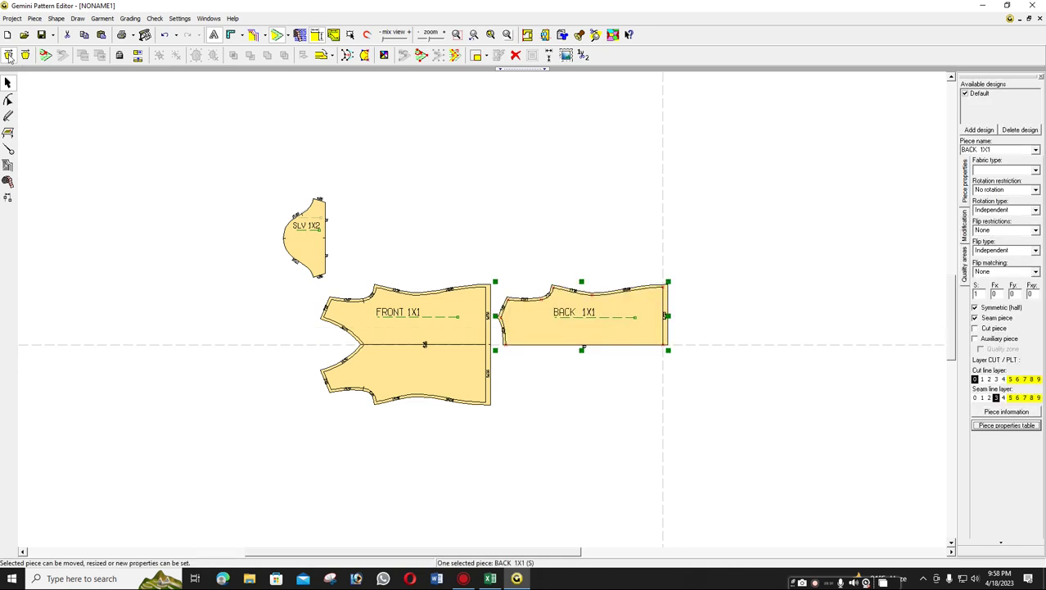
{"action": "left_click", "coordinate": [10, 57]}
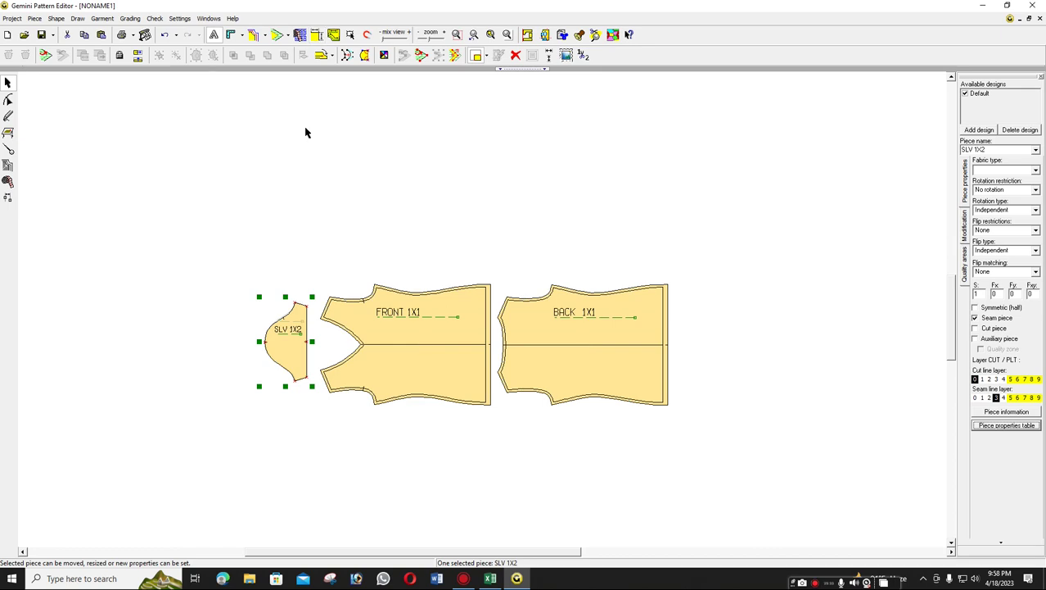
{"action": "left_click", "coordinate": [276, 35]}
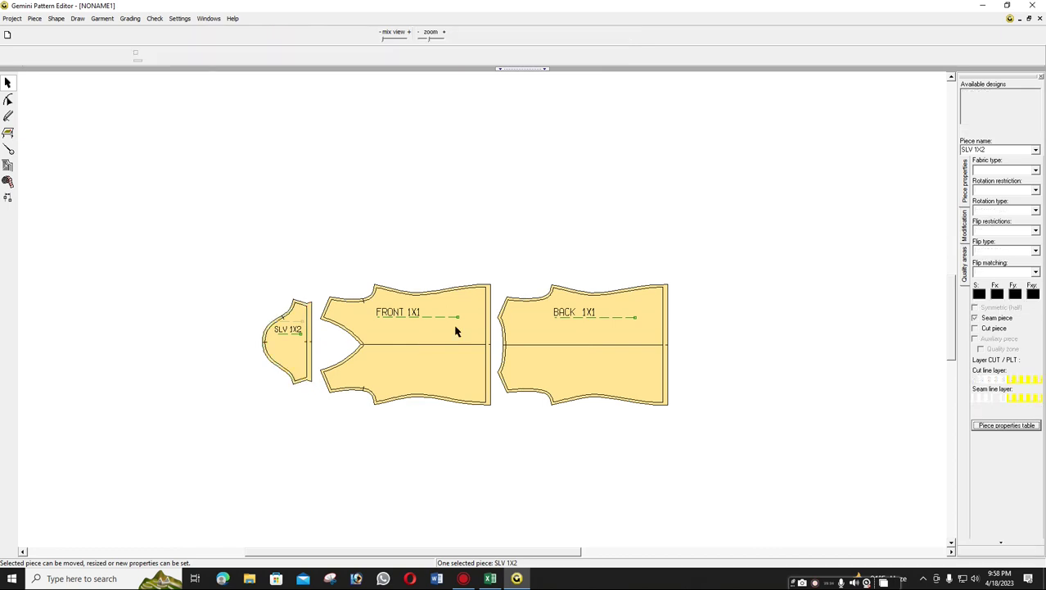
{"action": "scroll", "coordinate": [483, 309], "scroll_direction": "up", "scroll_amount": 1}
{"action": "scroll", "coordinate": [483, 313], "scroll_direction": "up", "scroll_amount": 1}
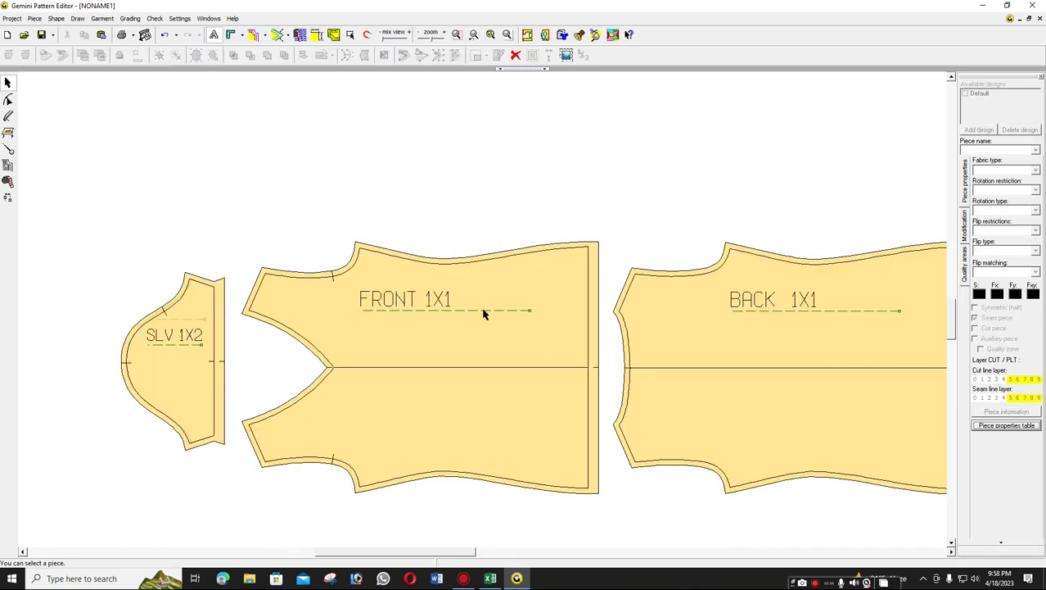
{"action": "scroll", "coordinate": [484, 314], "scroll_direction": "down", "scroll_amount": 1}
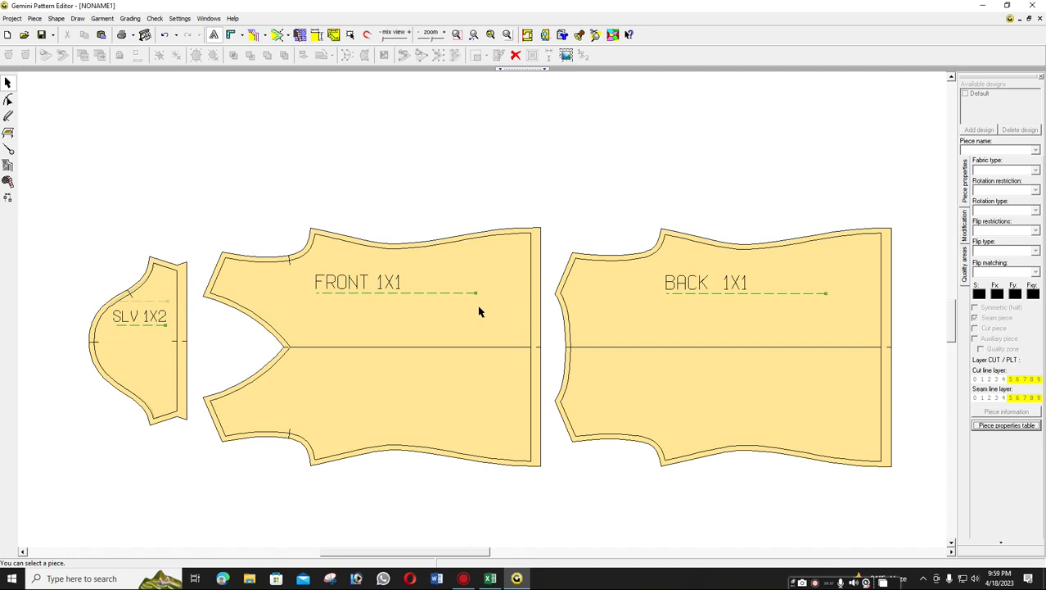
{"action": "left_click_drag", "start_coordinate": [156, 337], "coordinate": [156, 329]}
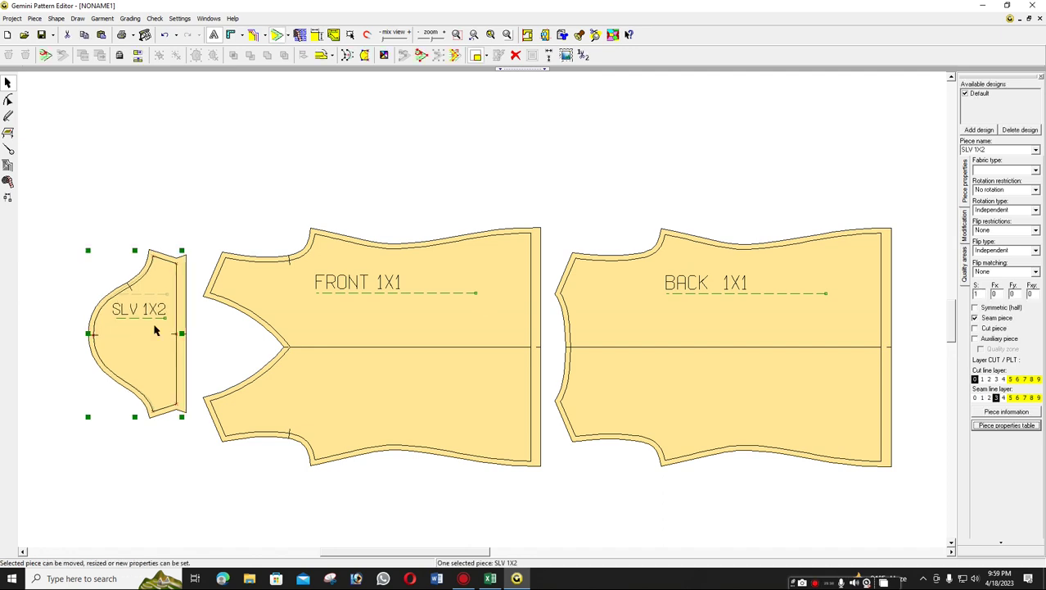
{"action": "scroll", "coordinate": [489, 315], "scroll_direction": "up", "scroll_amount": 1}
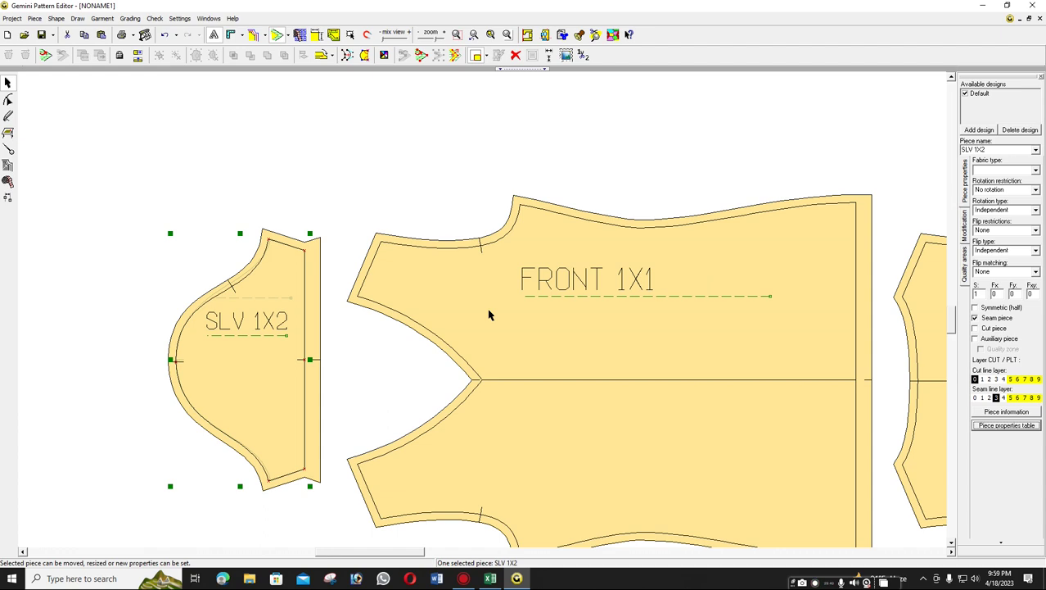